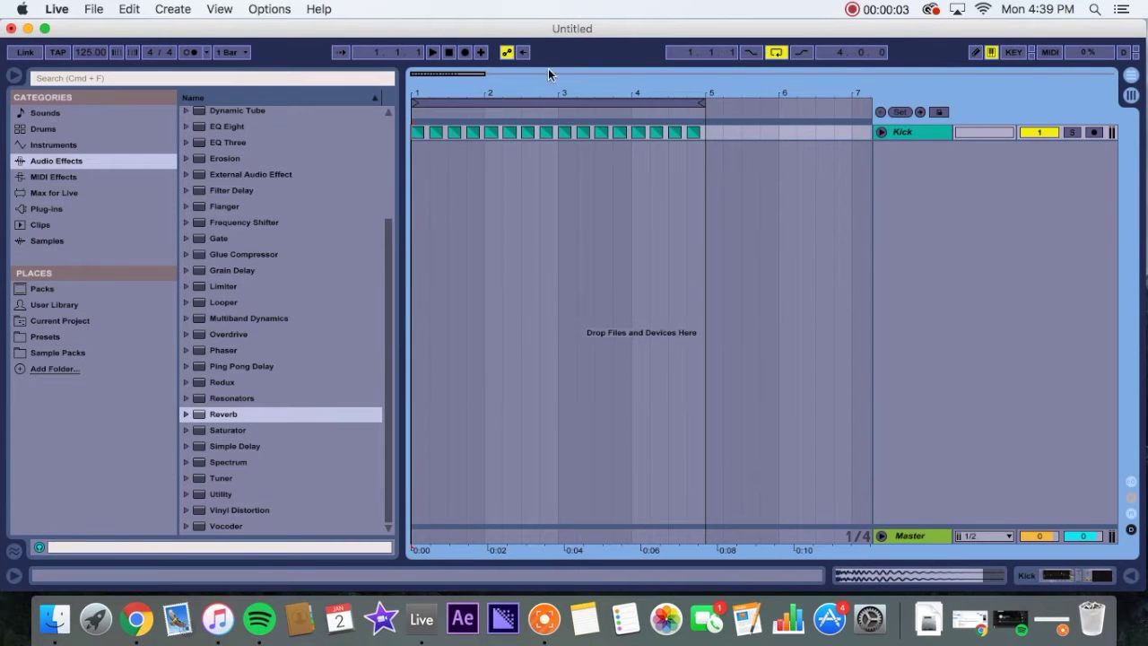
# - Zoom the arrangement over the looping Kick clips in bars 1–4, then restore Spotify
pyautogui.moveTo(549, 92); pyautogui.dragTo(507, 167)
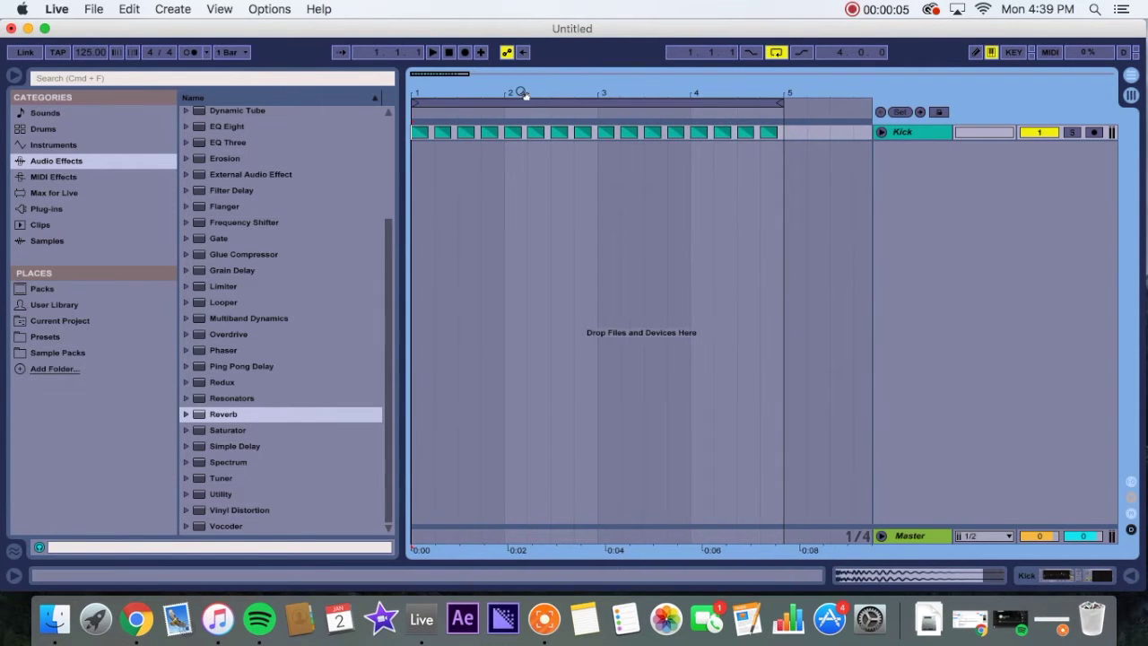
pyautogui.moveTo(517, 92); pyautogui.dragTo(523, 93)
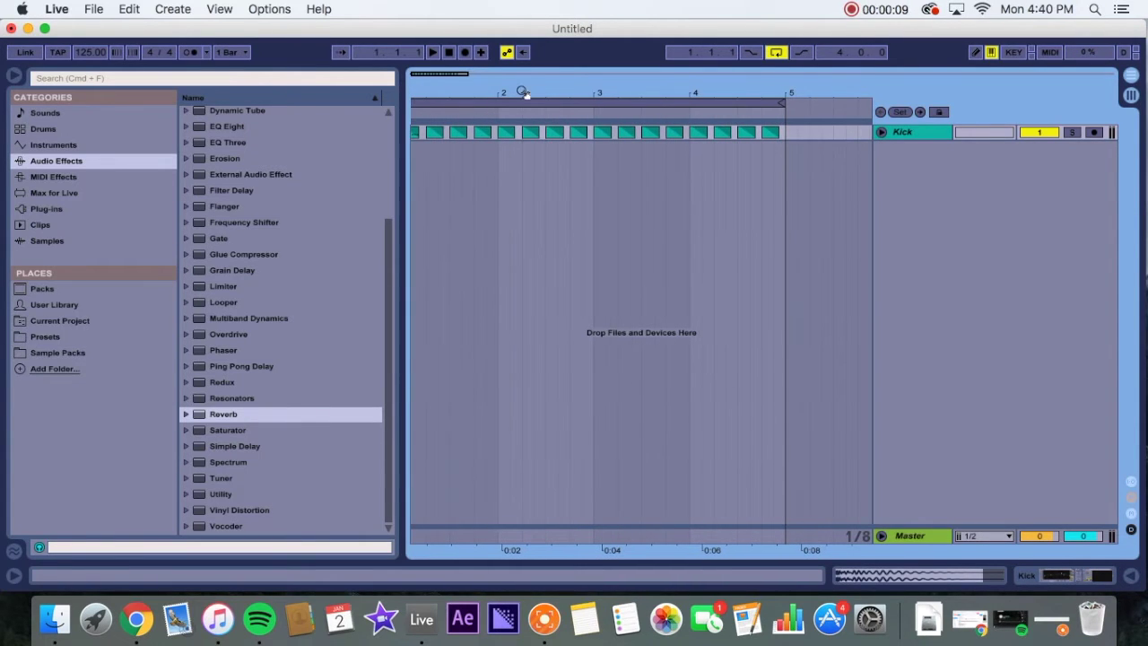
pyautogui.click(436, 159)
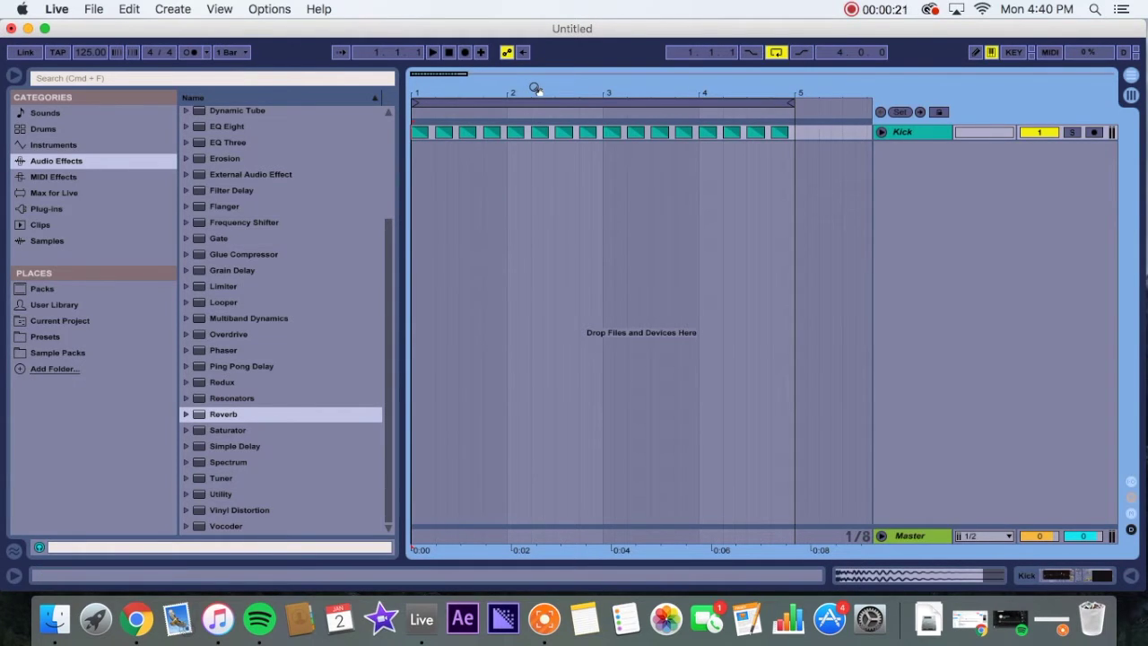
pyautogui.moveTo(535, 89); pyautogui.dragTo(522, 87)
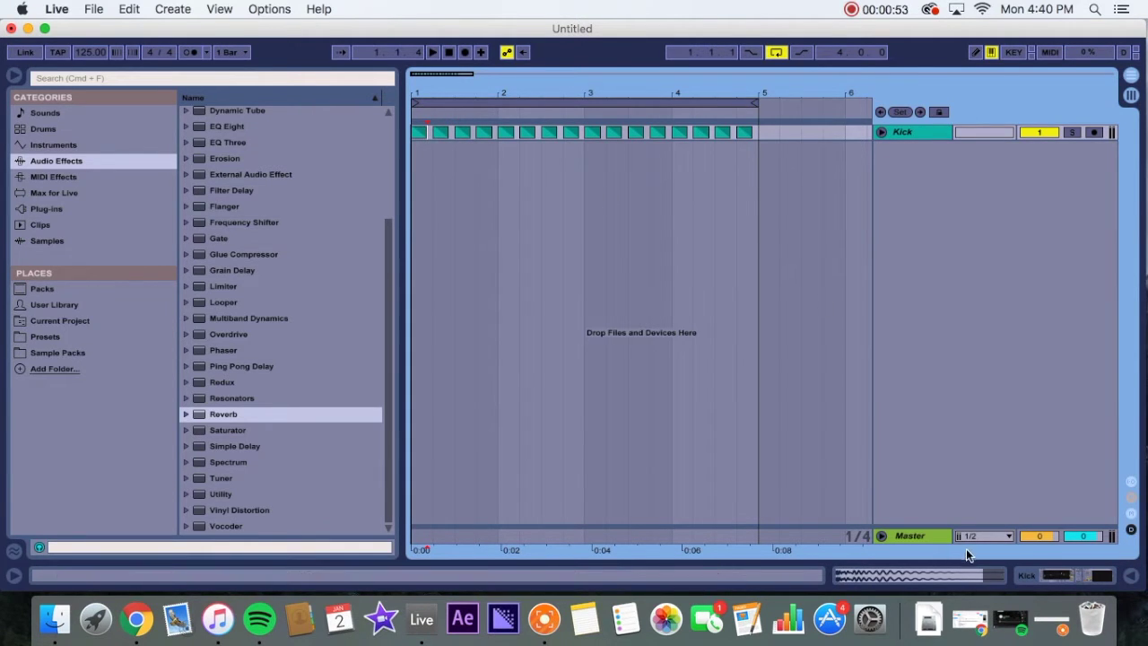
pyautogui.click(1007, 619)
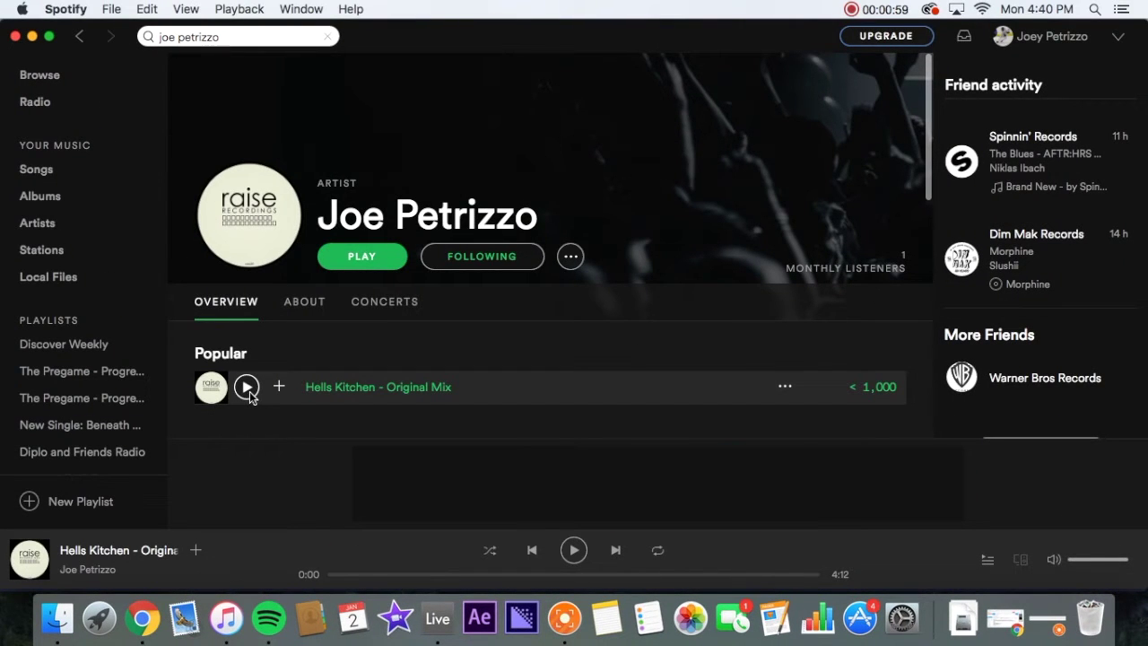
# - Play 'Hells Kitchen - Original Mix' briefly and pause it at 0:20
pyautogui.click(250, 395)
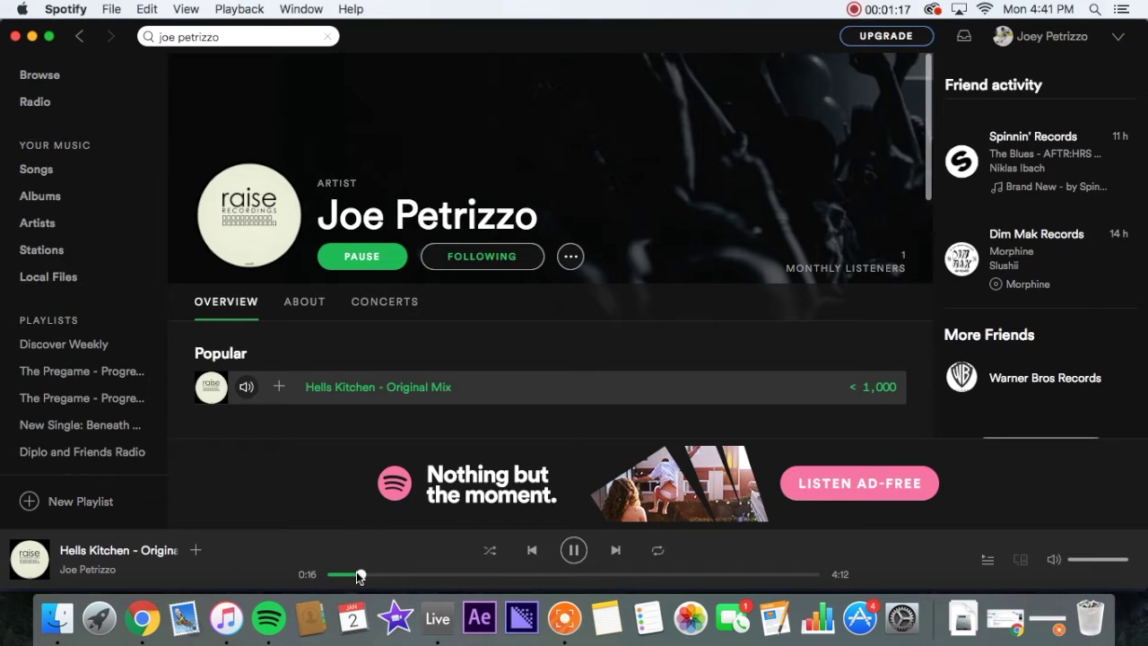
pyautogui.click(574, 551)
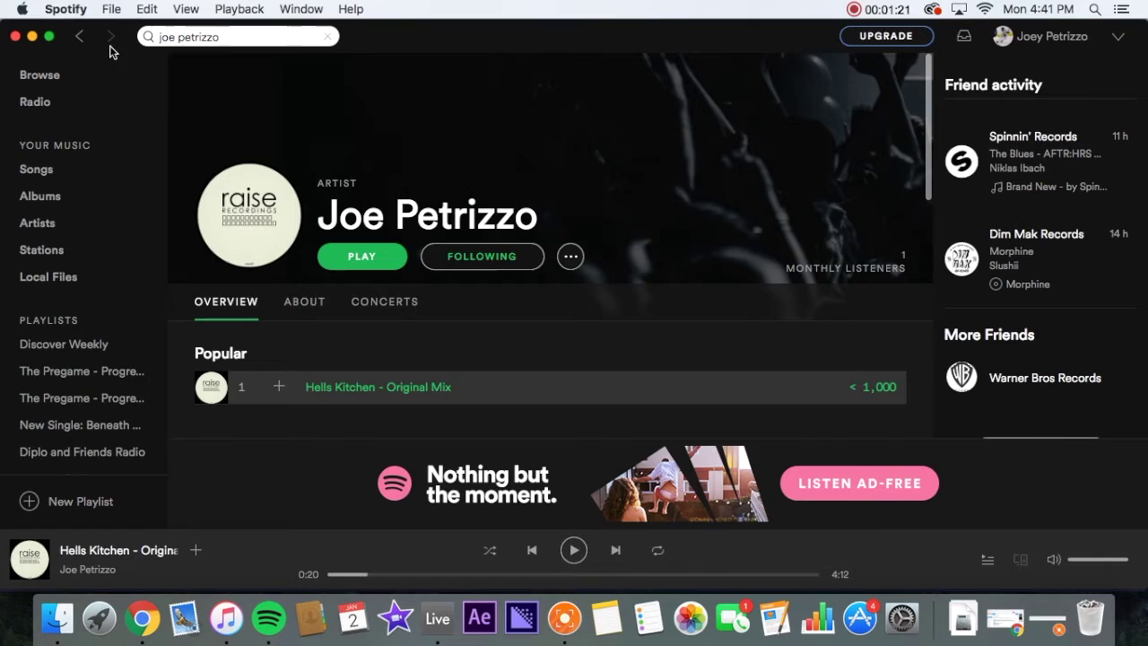
# - Return to Live, unfold Kick to show its clip Fades, and undo a trial fade-curve edit
pyautogui.click(33, 37)
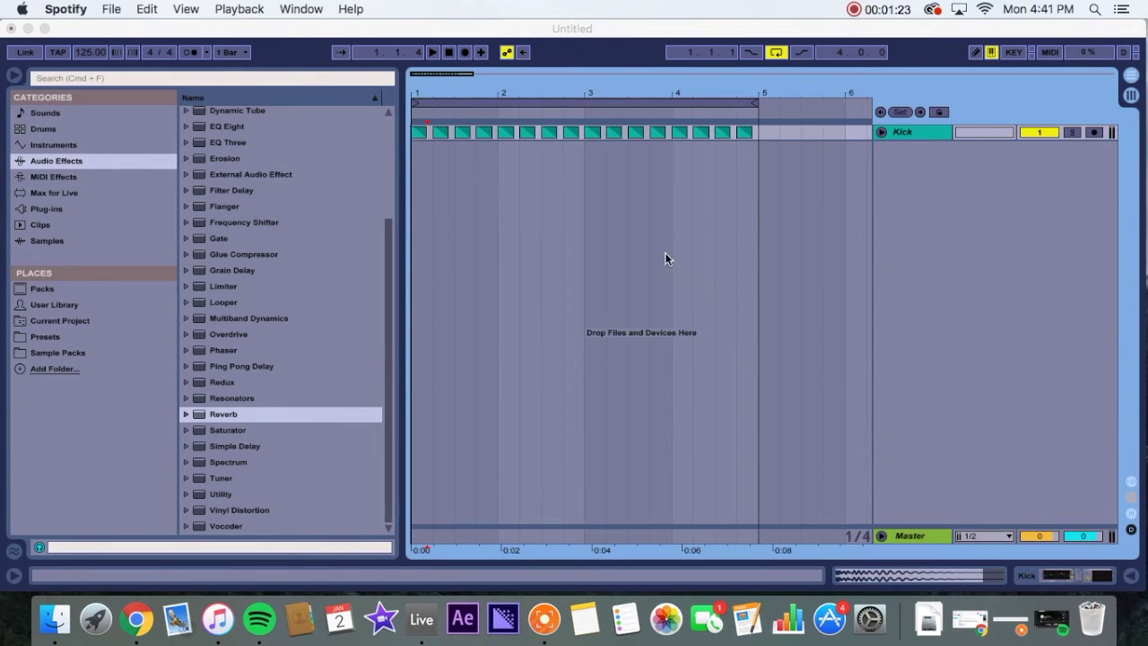
pyautogui.click(418, 140)
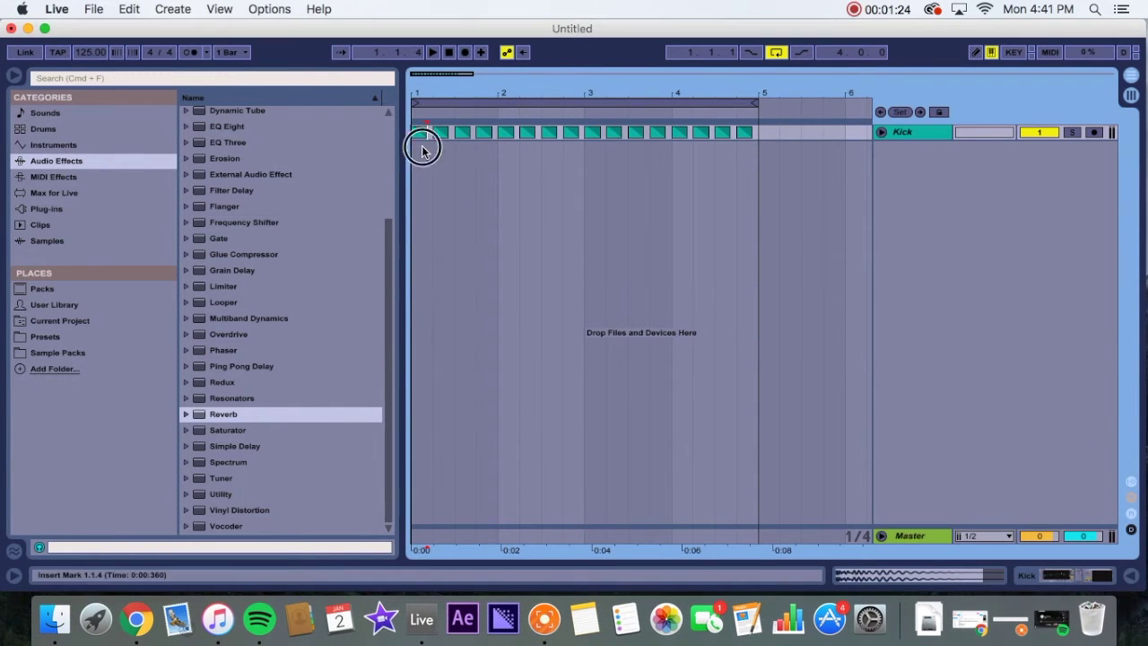
pyautogui.doubleClick(920, 132)
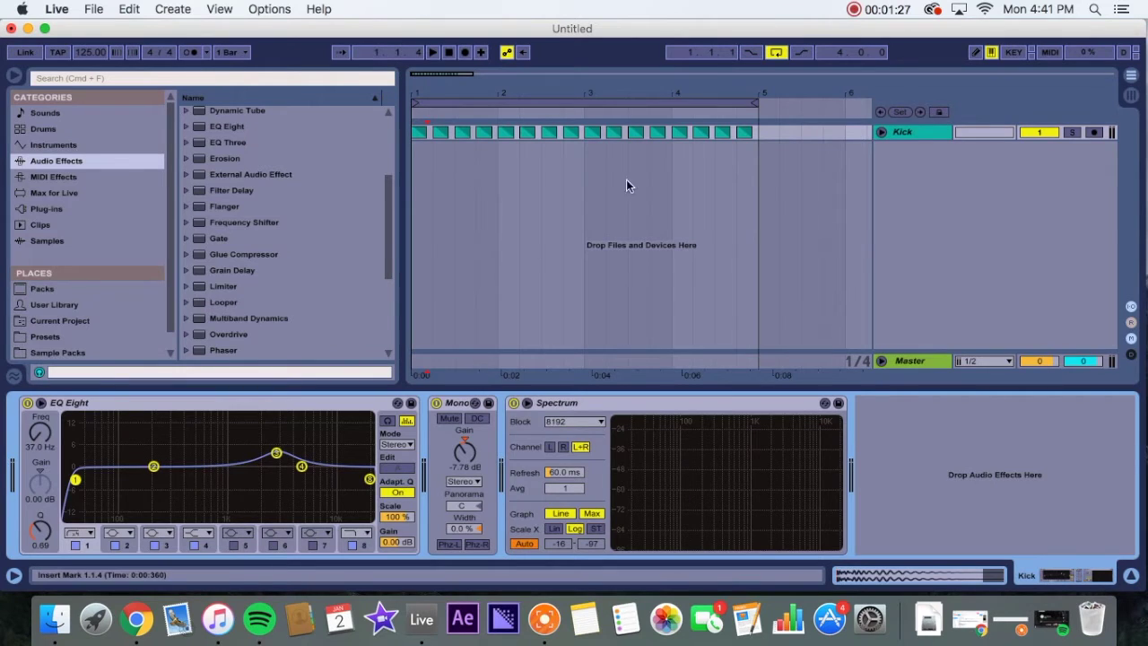
pyautogui.click(881, 132)
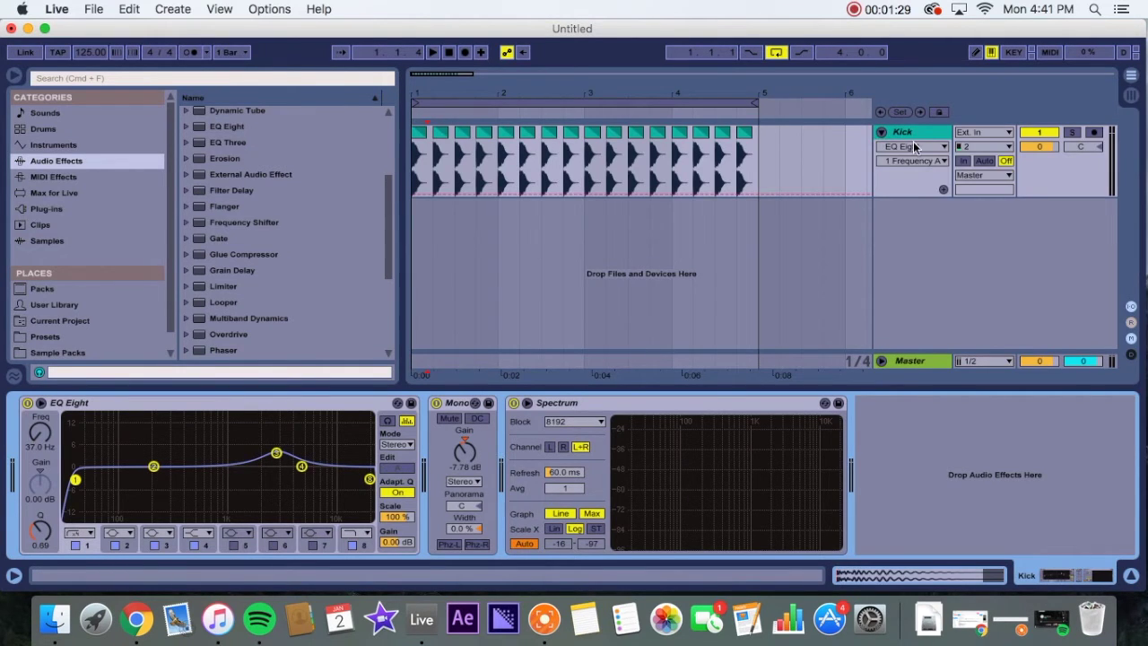
pyautogui.click(911, 146)
pyautogui.click(906, 172)
pyautogui.moveTo(437, 91); pyautogui.dragTo(421, 104)
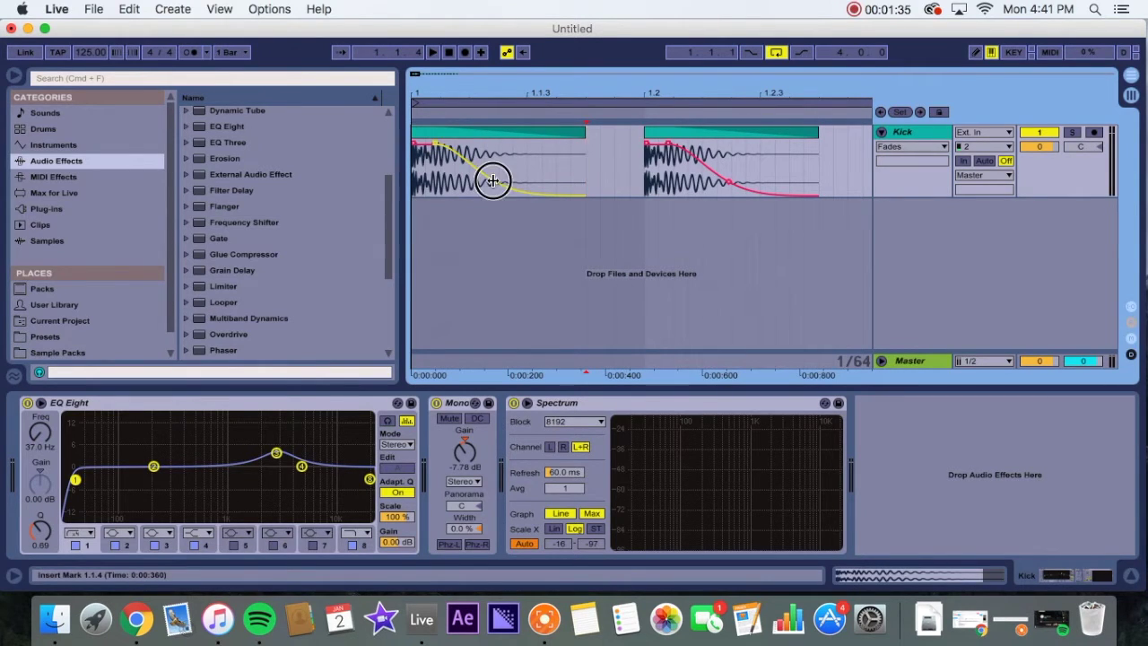
pyautogui.moveTo(492, 179); pyautogui.dragTo(631, 130)
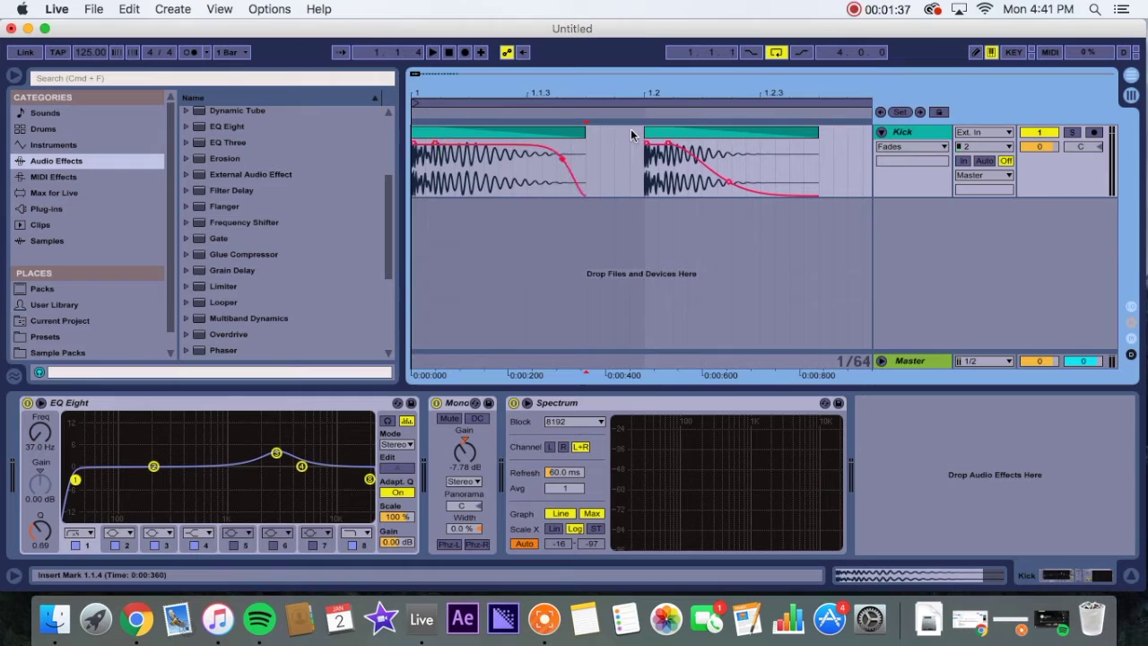
pyautogui.press('super+z')
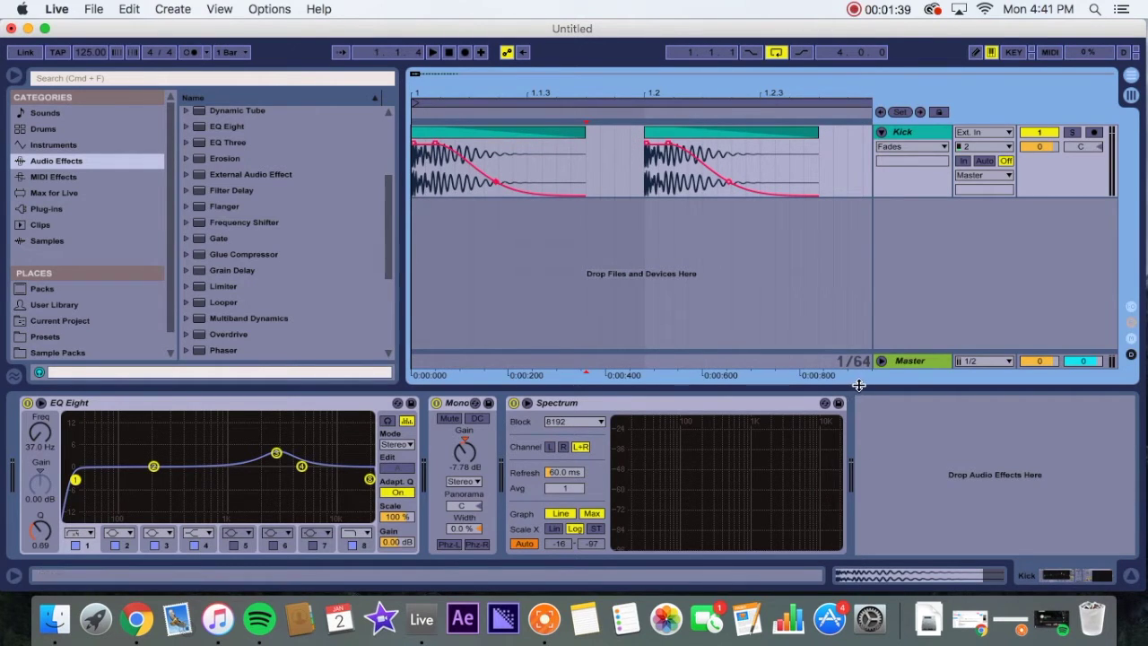
# - Inspect the Kick track's EQ Eight curve and Spectrum display at full size
pyautogui.moveTo(859, 385); pyautogui.dragTo(853, 551)
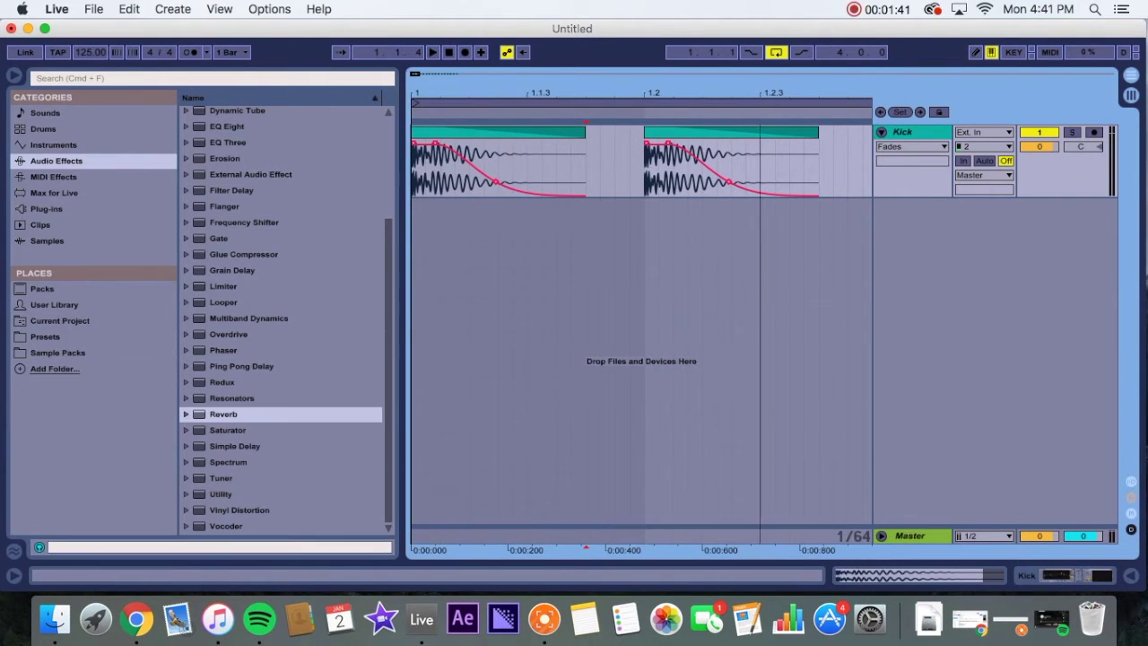
pyautogui.press('-')
pyautogui.click(900, 142)
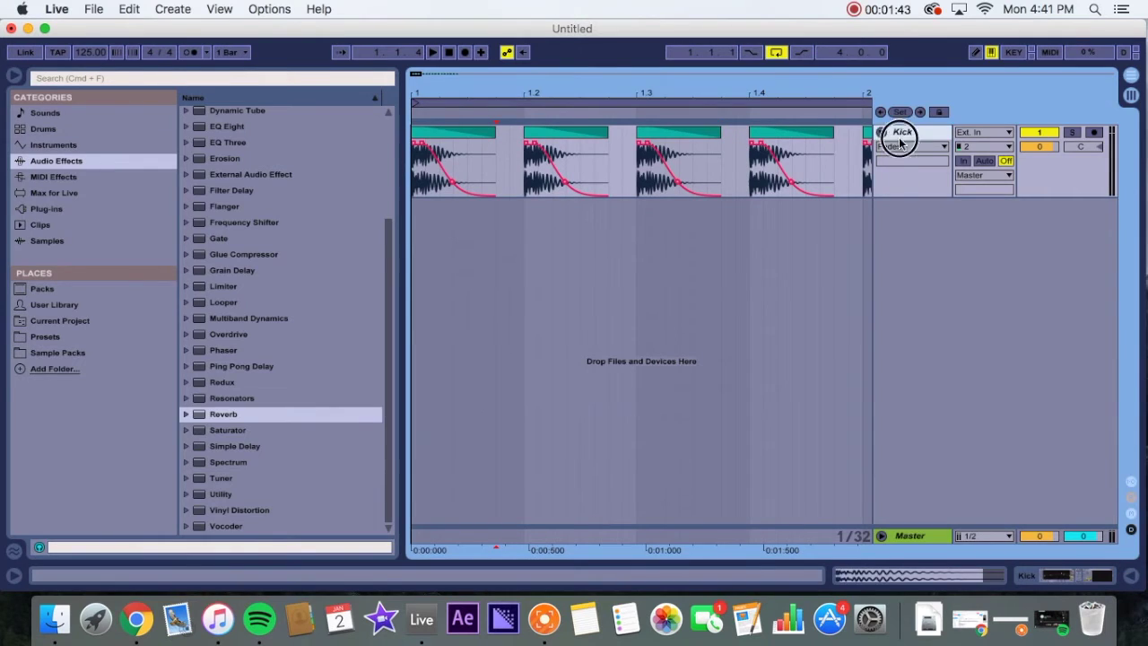
pyautogui.doubleClick(900, 142)
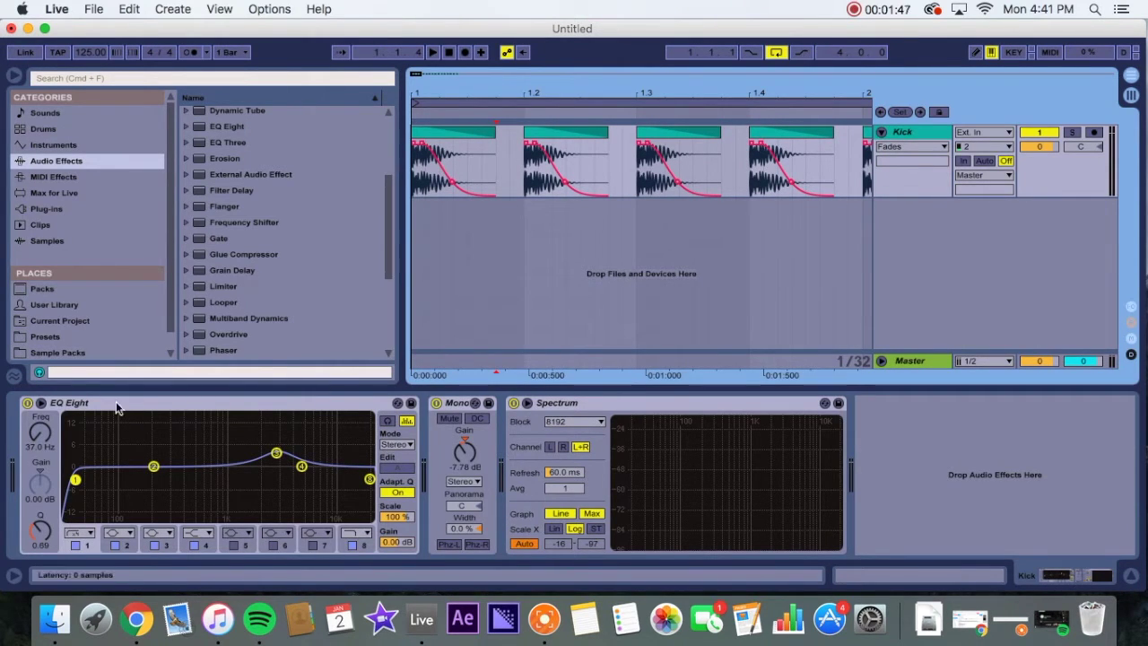
pyautogui.click(40, 403)
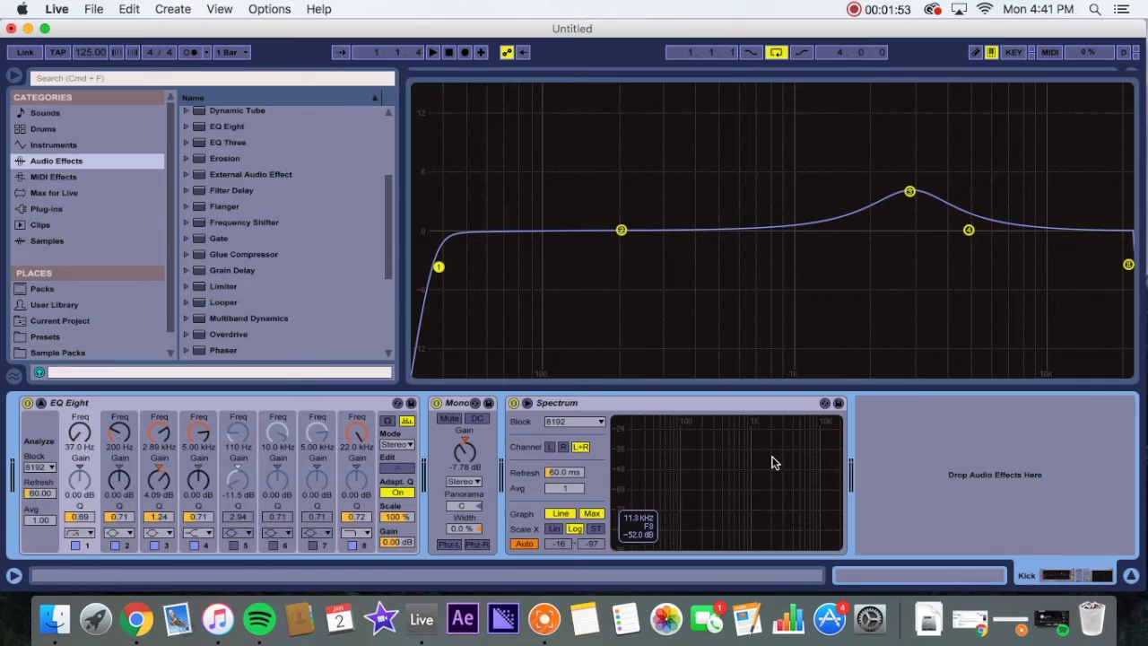
pyautogui.click(526, 403)
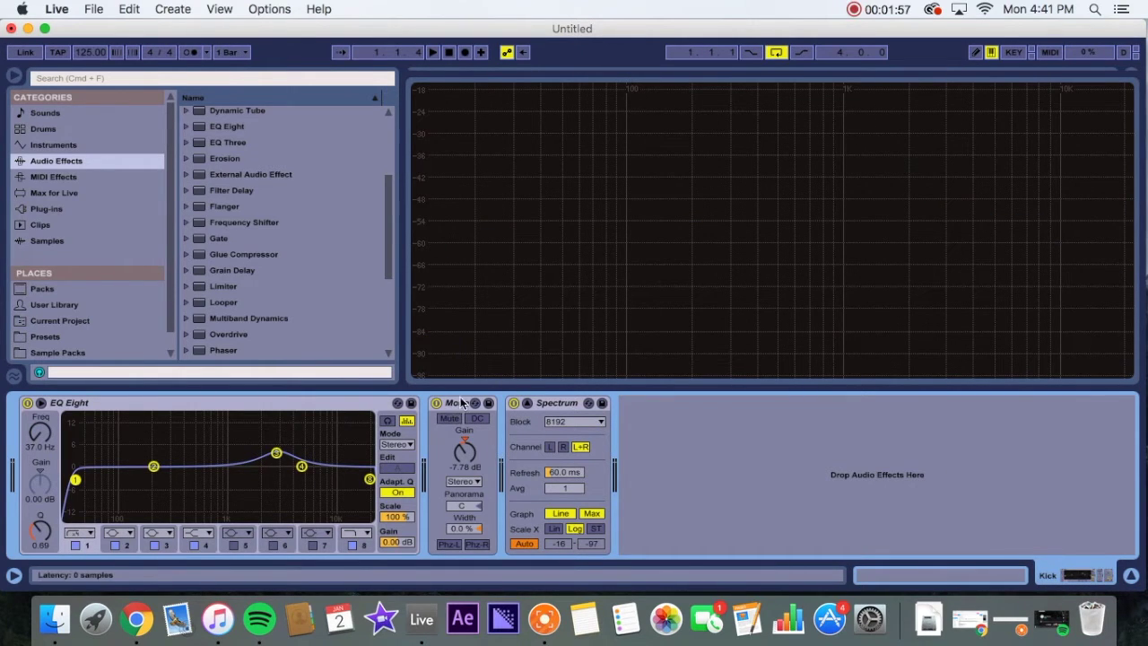
pyautogui.click(1131, 575)
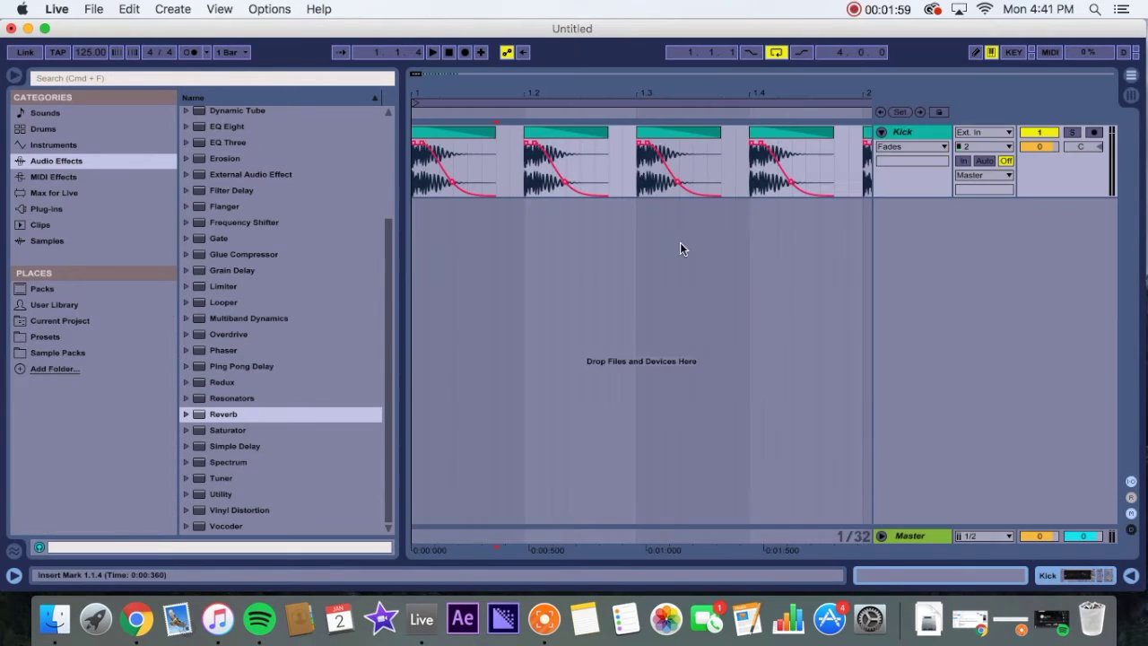
# - Play the Kick in Session view, then return to the arrangement zoomed to about six bars
pyautogui.press('Tab')
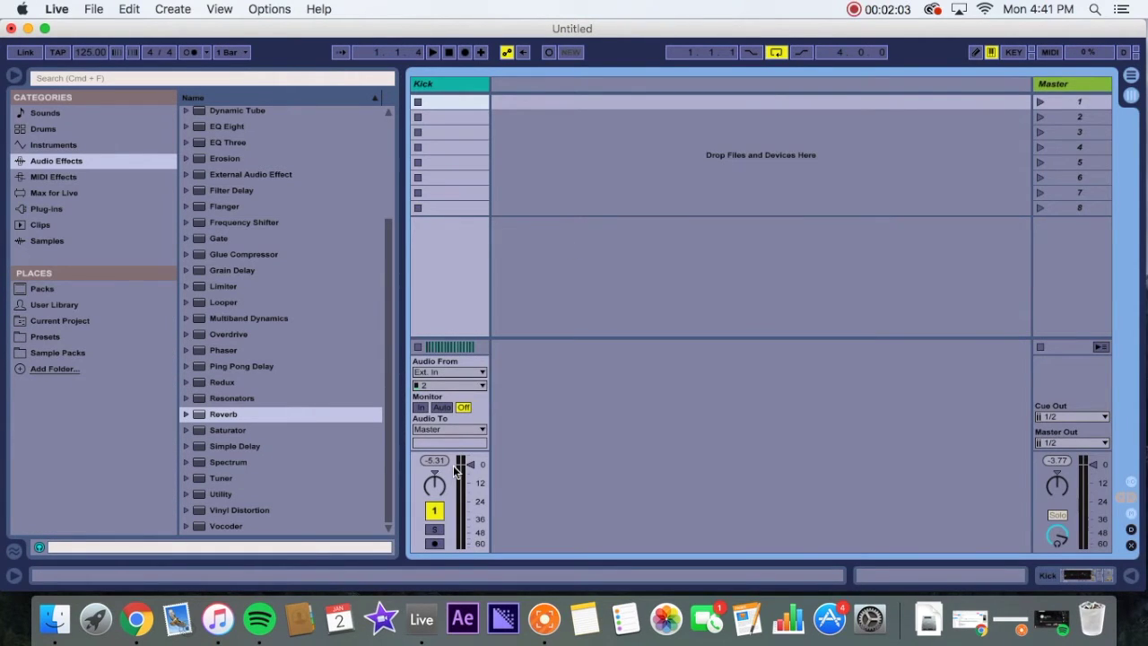
pyautogui.press('space')
pyautogui.press('Tab')
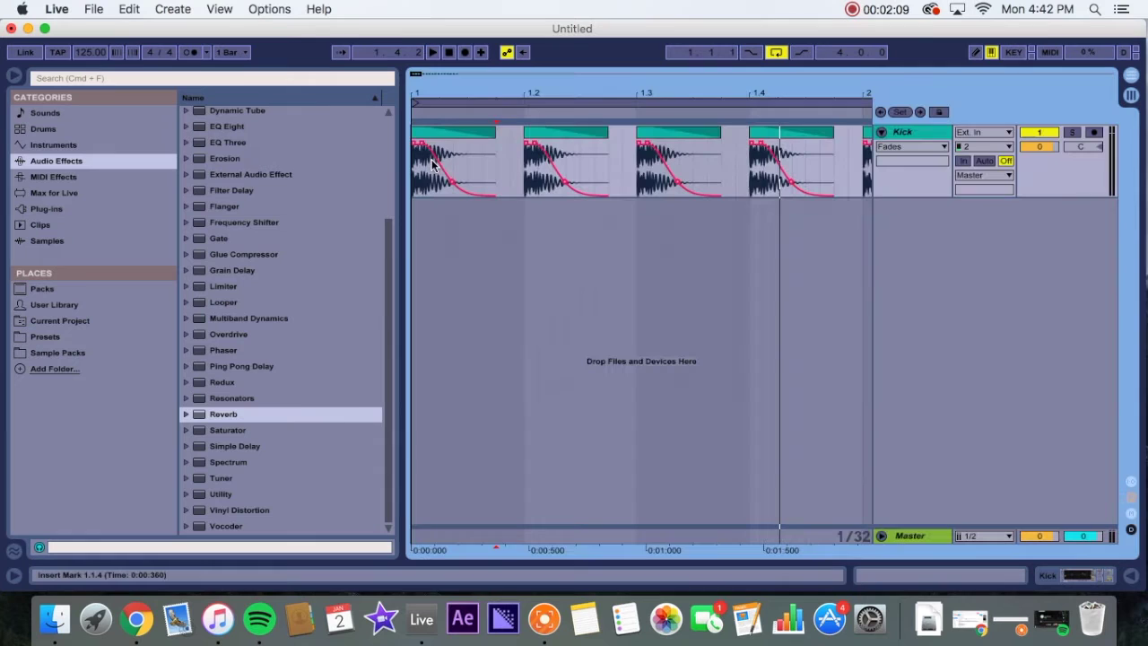
pyautogui.press('-')
pyautogui.press('-')
pyautogui.press('-')
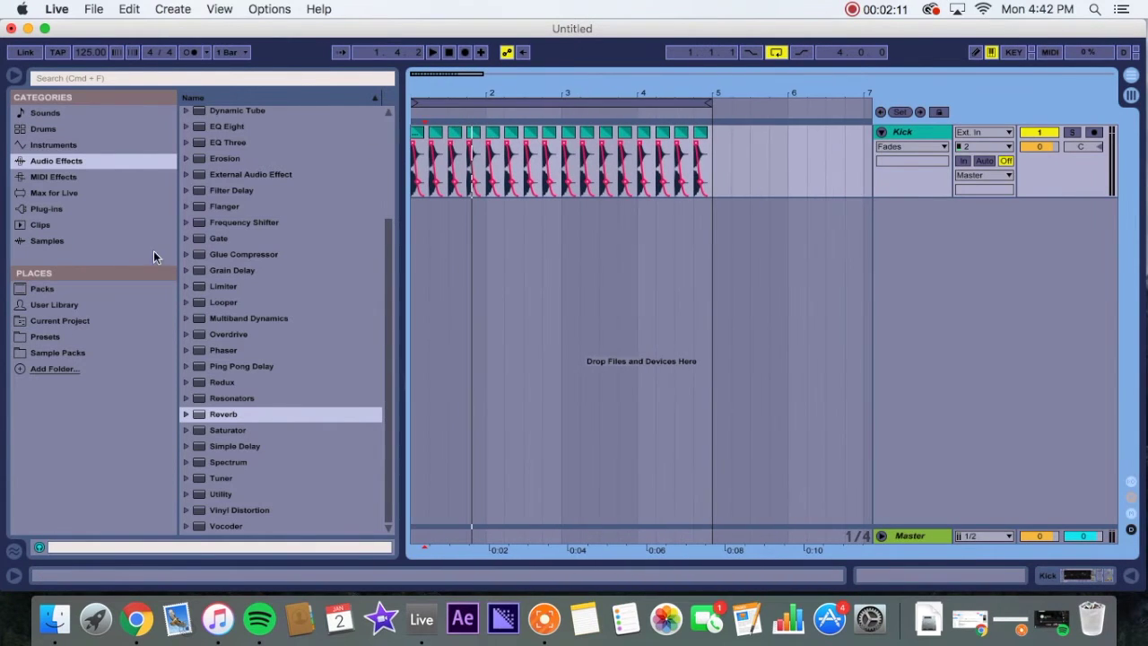
# - Add Operator on a new MIDI track and insert an empty clip over bars 1–5, opened in an enlarged editor
pyautogui.click(28, 149)
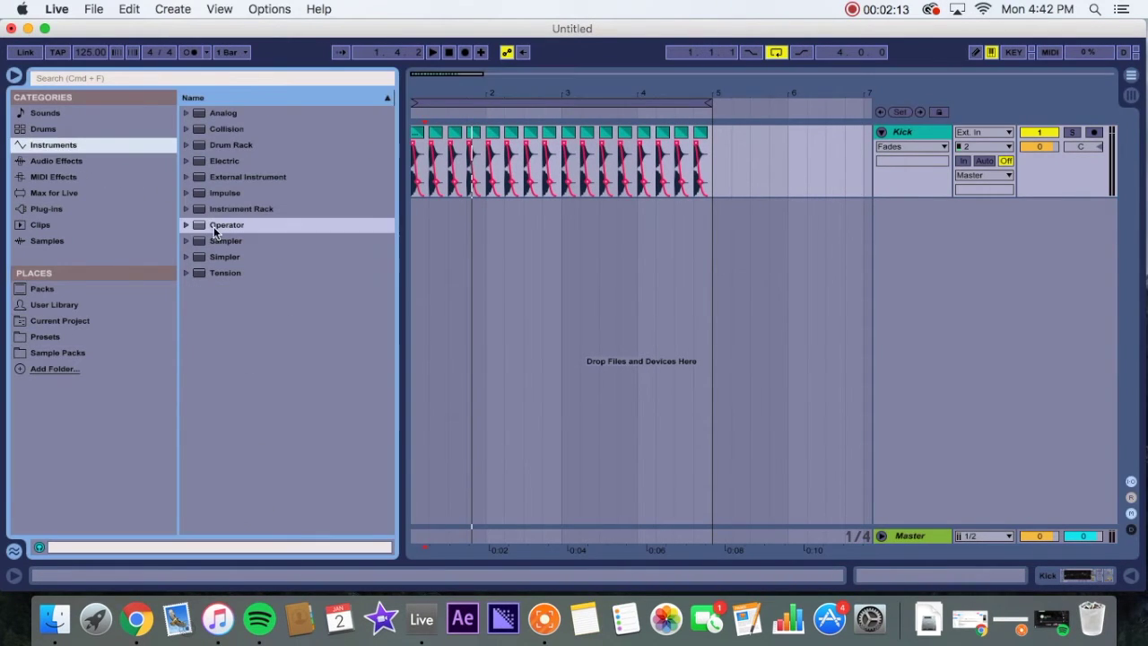
pyautogui.moveTo(224, 224); pyautogui.dragTo(924, 216)
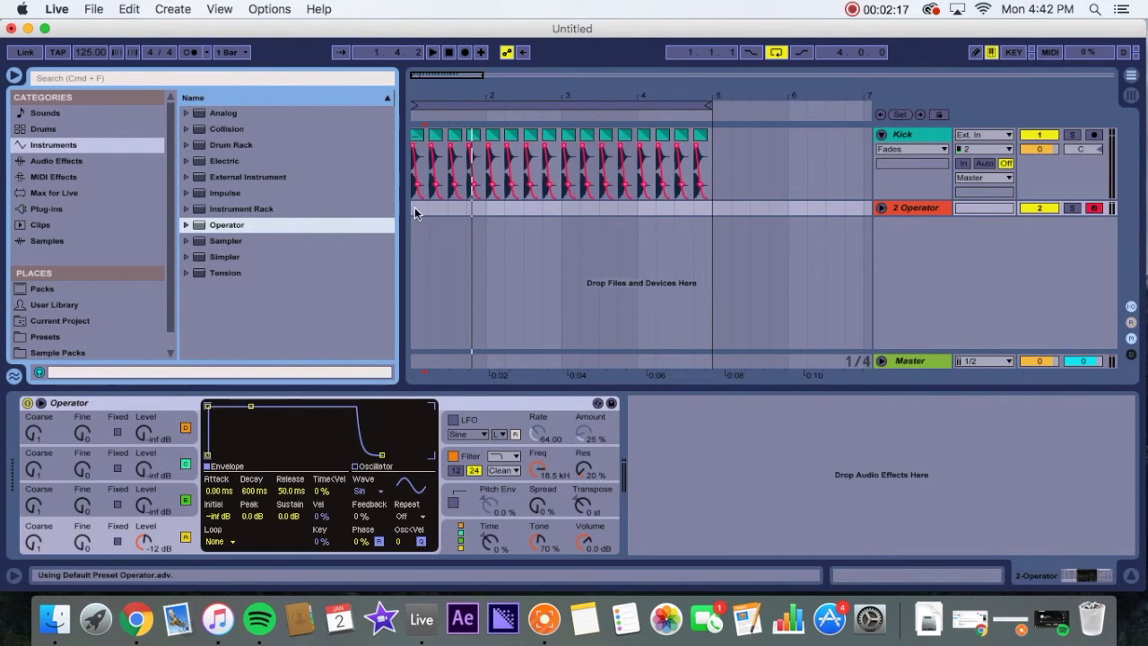
pyautogui.moveTo(415, 208); pyautogui.dragTo(708, 213)
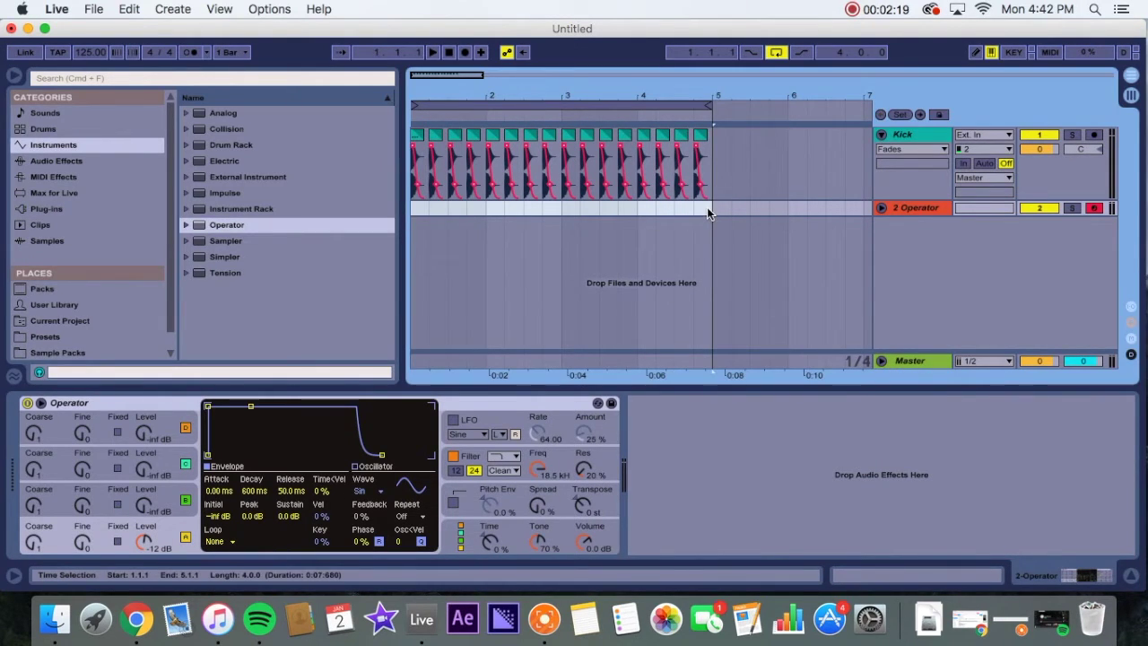
pyautogui.press('super+shift+m')
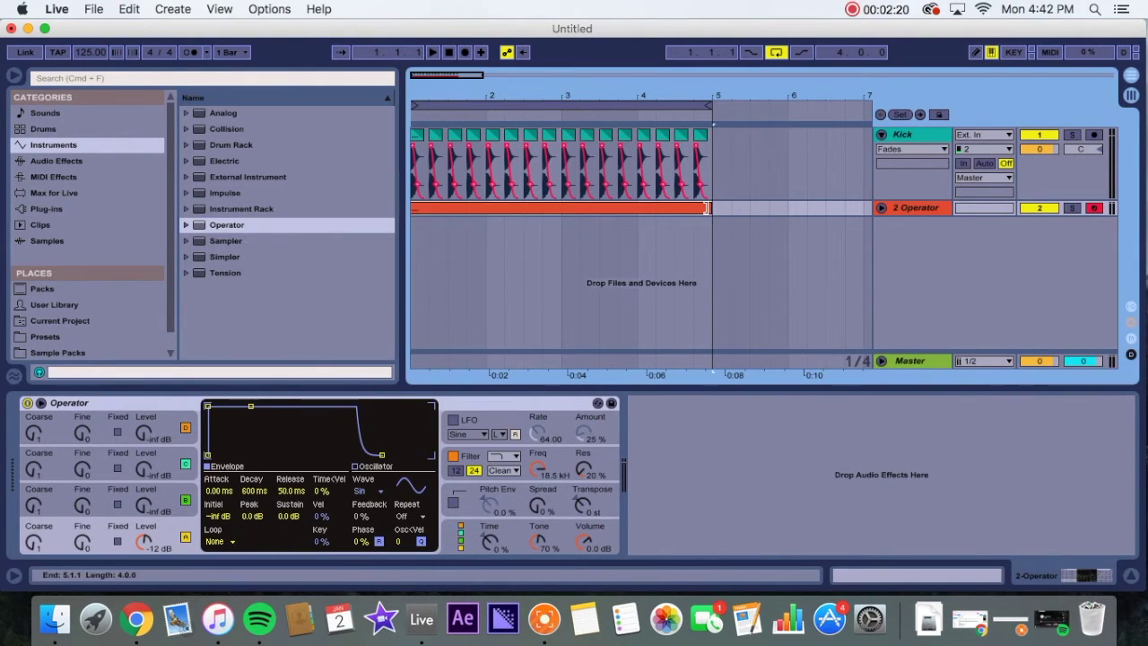
pyautogui.doubleClick(657, 205)
pyautogui.moveTo(282, 388); pyautogui.dragTo(278, 326)
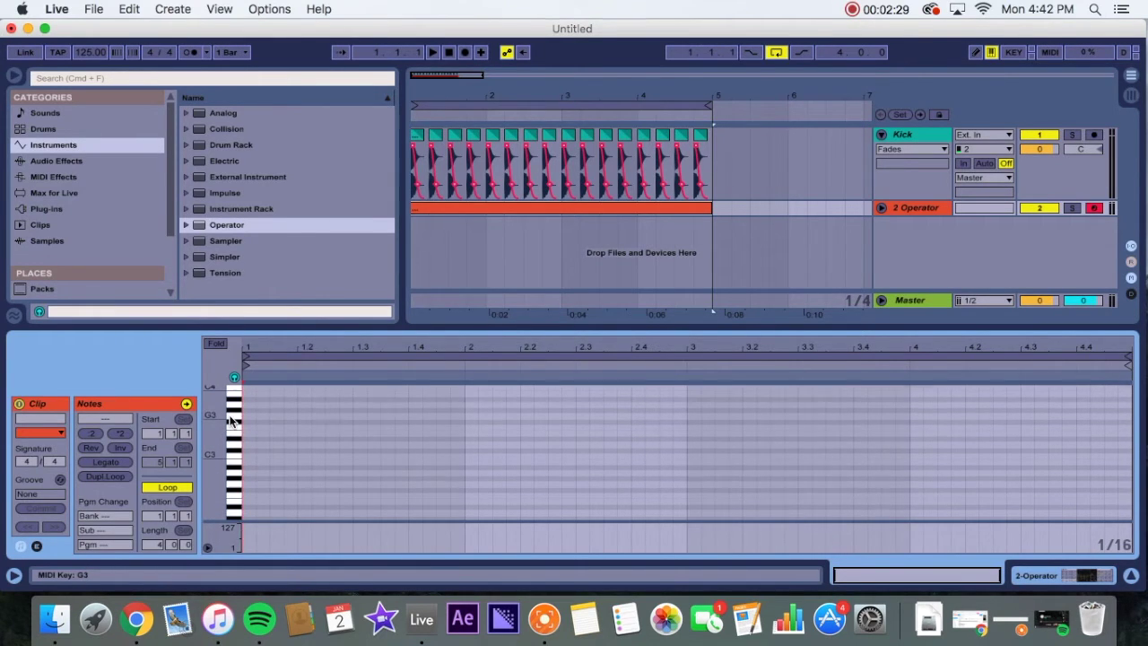
# - Audition upper piano-roll pitches such as D3, F#3 and G#3, and enlarge the piano roll
pyautogui.click(233, 469)
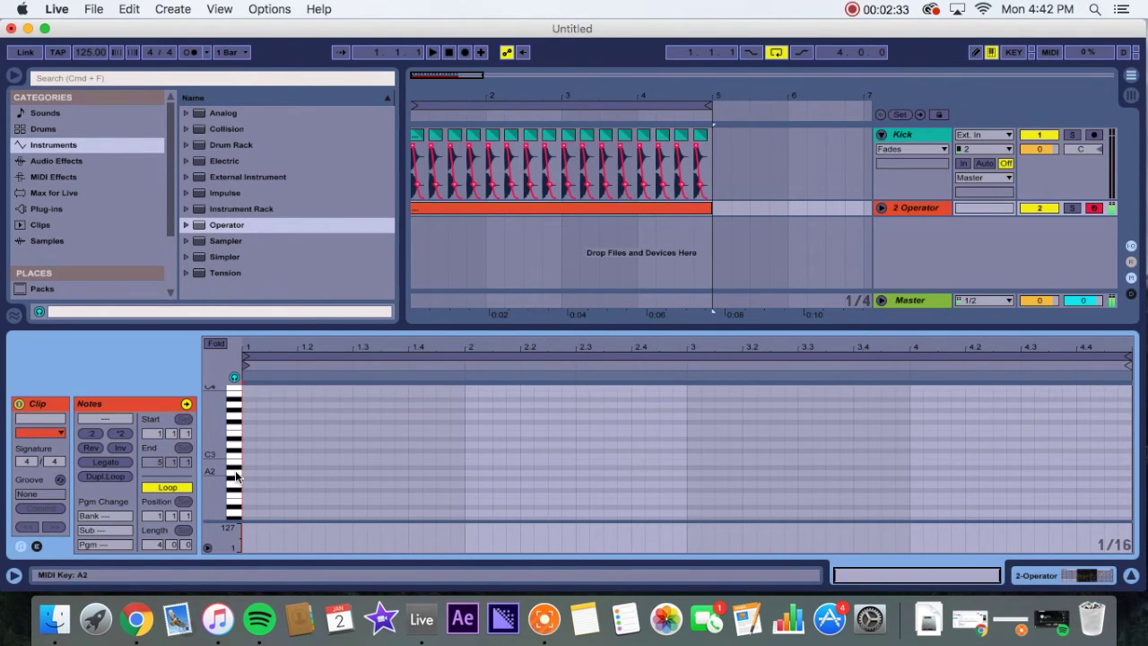
pyautogui.click(237, 461)
pyautogui.click(236, 448)
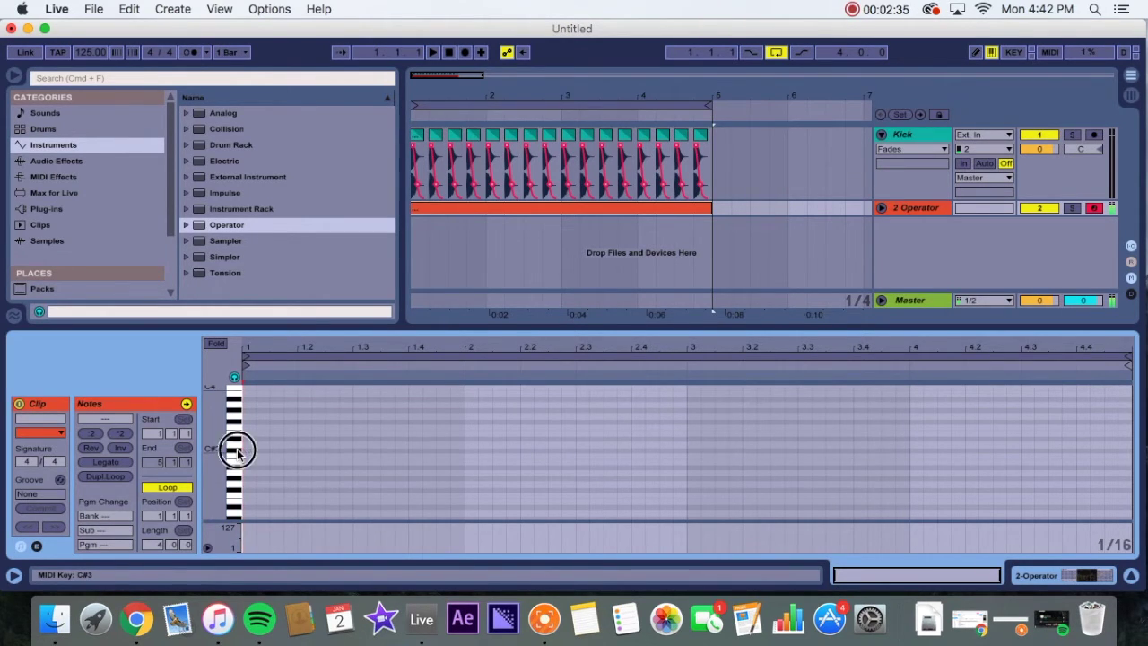
pyautogui.click(237, 435)
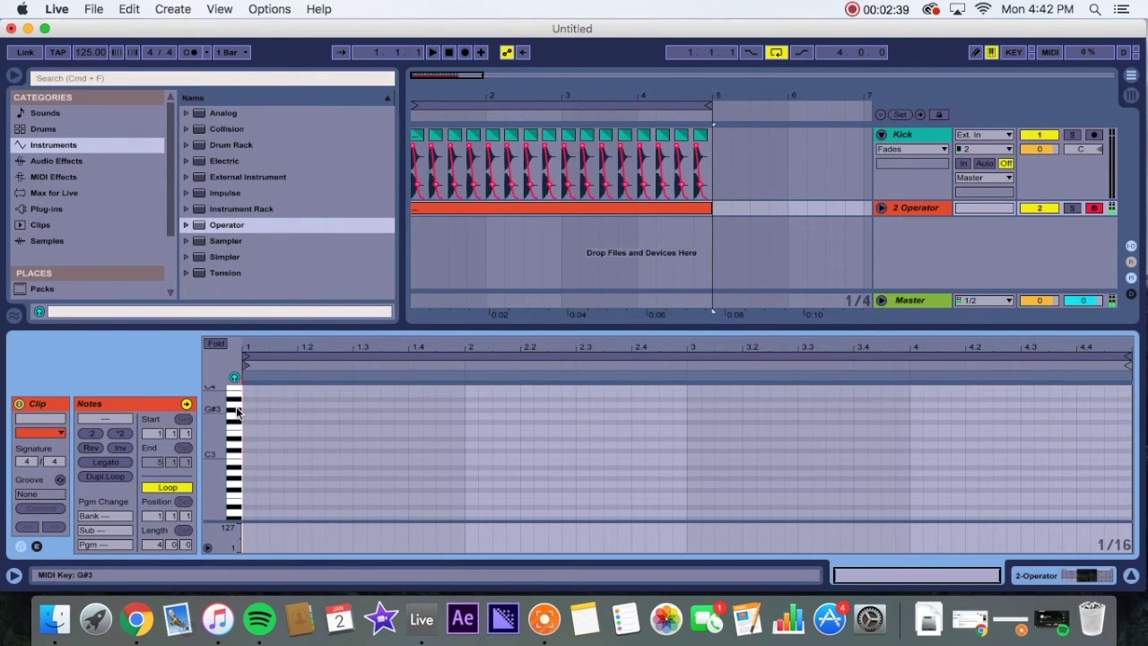
pyautogui.click(237, 411)
pyautogui.click(236, 402)
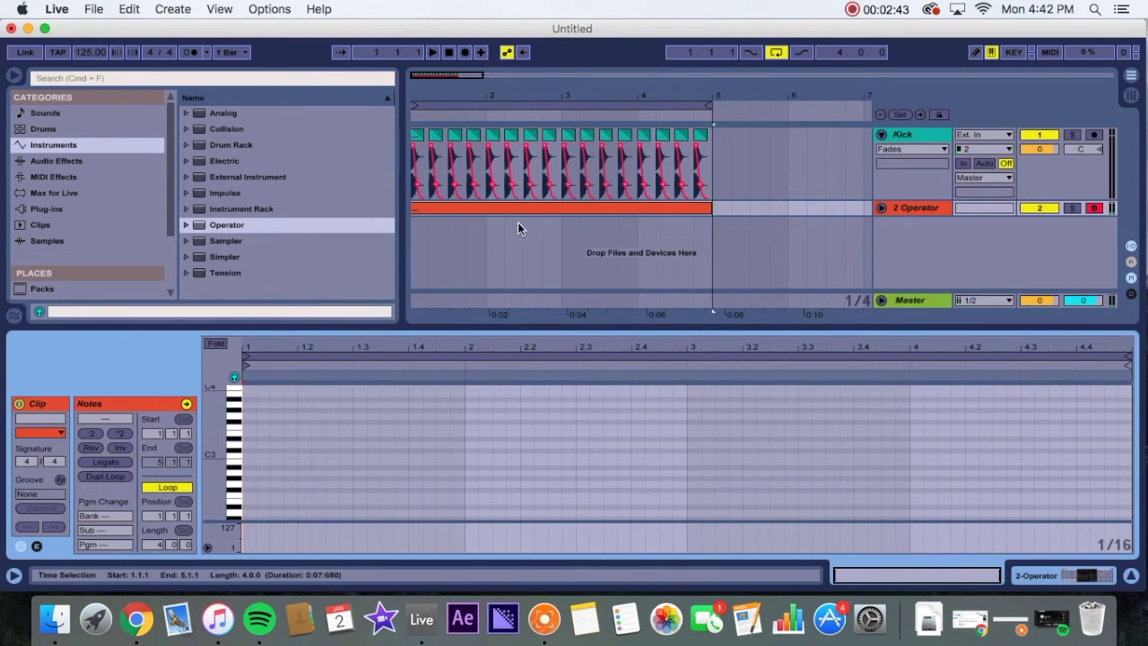
pyautogui.moveTo(470, 325); pyautogui.dragTo(469, 202)
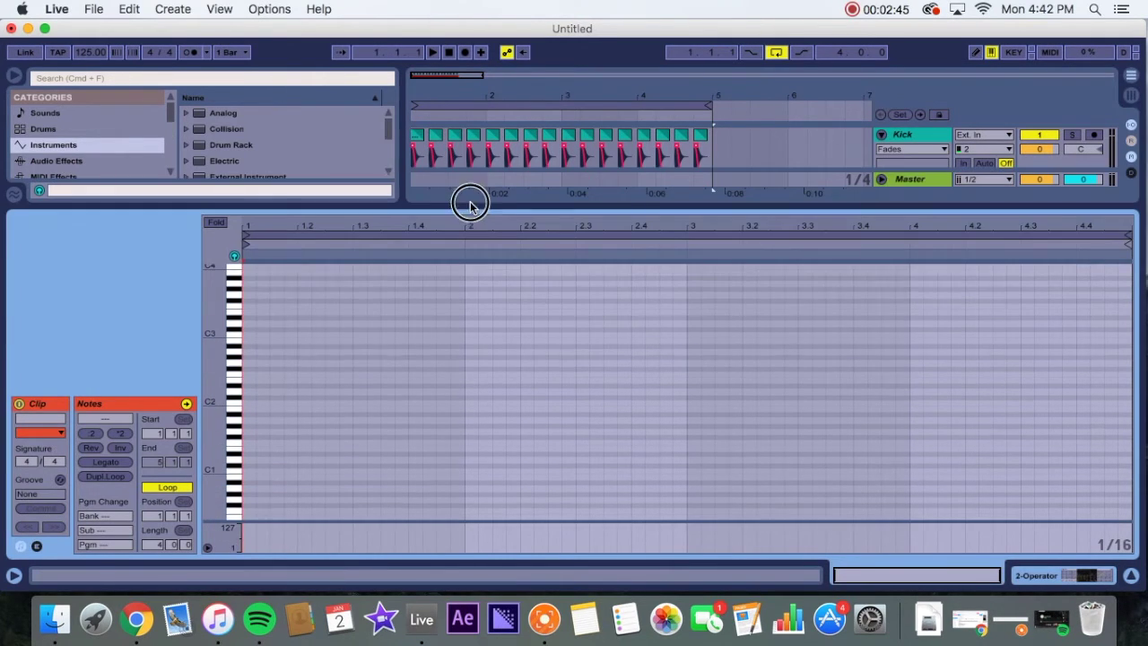
# - Audition A1 and A0, then add an A0 note at 1.1.3
pyautogui.click(235, 420)
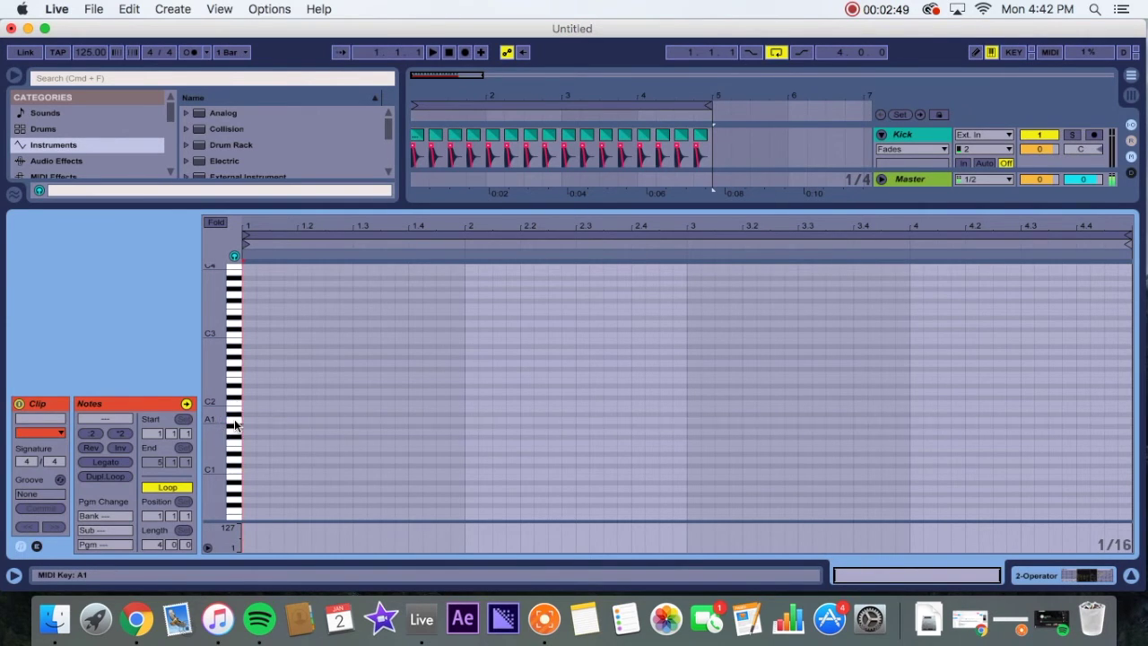
pyautogui.scroll(-3, 236, 438)
pyautogui.click(236, 422)
pyautogui.click(237, 423)
pyautogui.click(238, 425)
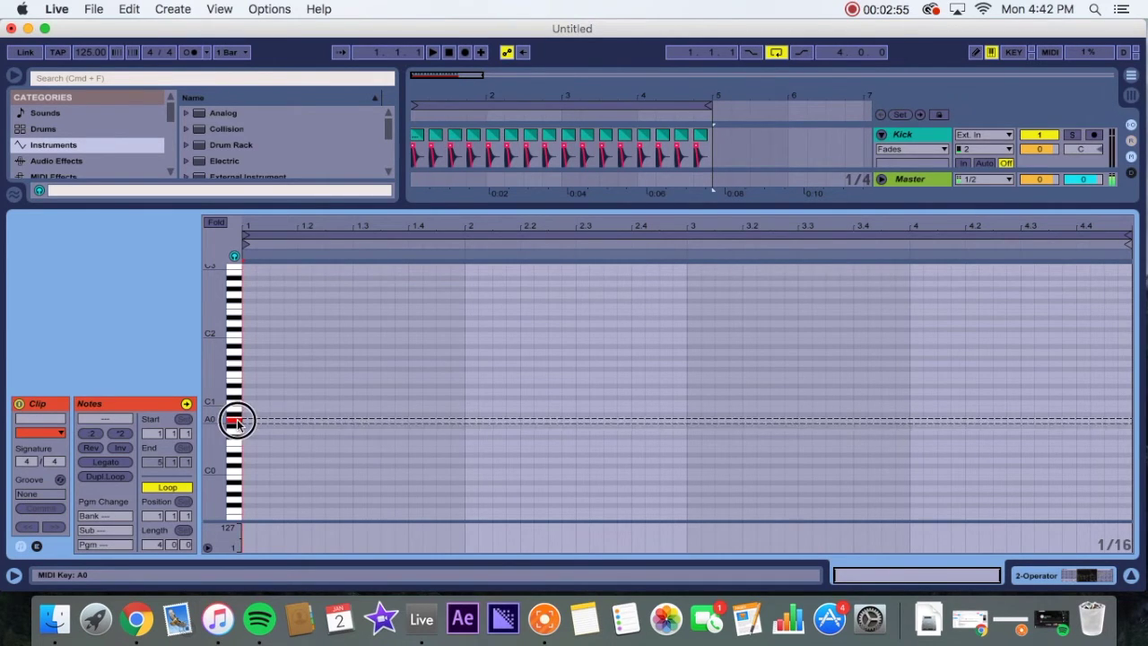
pyautogui.doubleClick(277, 418)
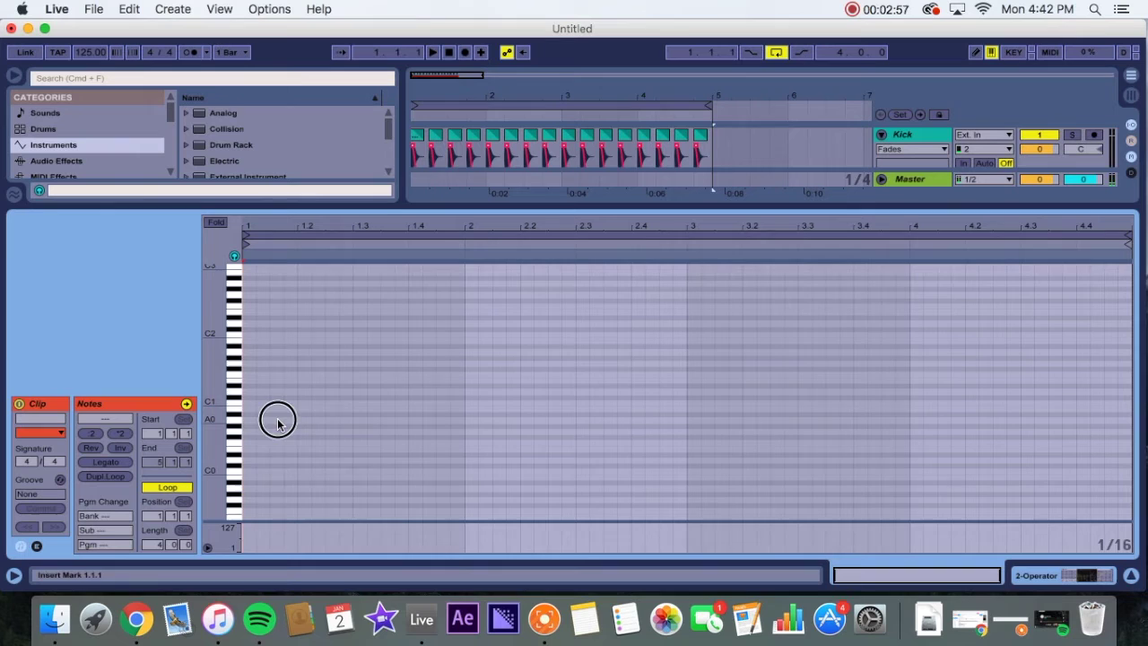
# - Lengthen the first A0 note and duplicate it into four off-beat A0 notes across bar 1
pyautogui.moveTo(277, 419); pyautogui.dragTo(250, 435)
pyautogui.press('super+d')
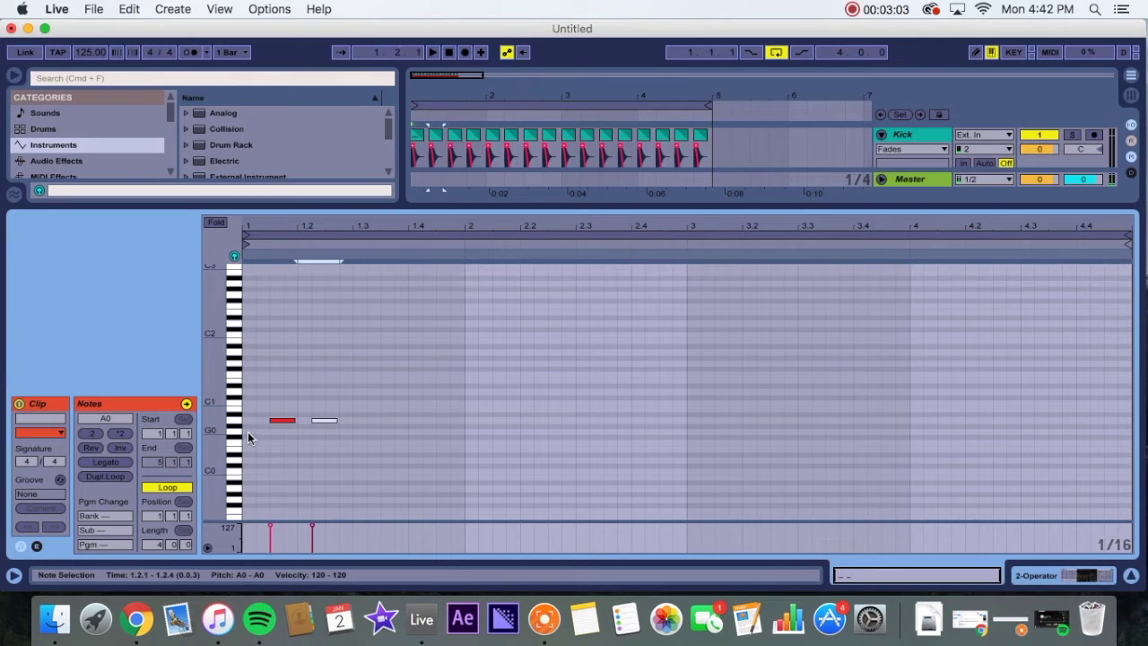
pyautogui.press('Down')
pyautogui.press('Up')
pyautogui.press('Right')
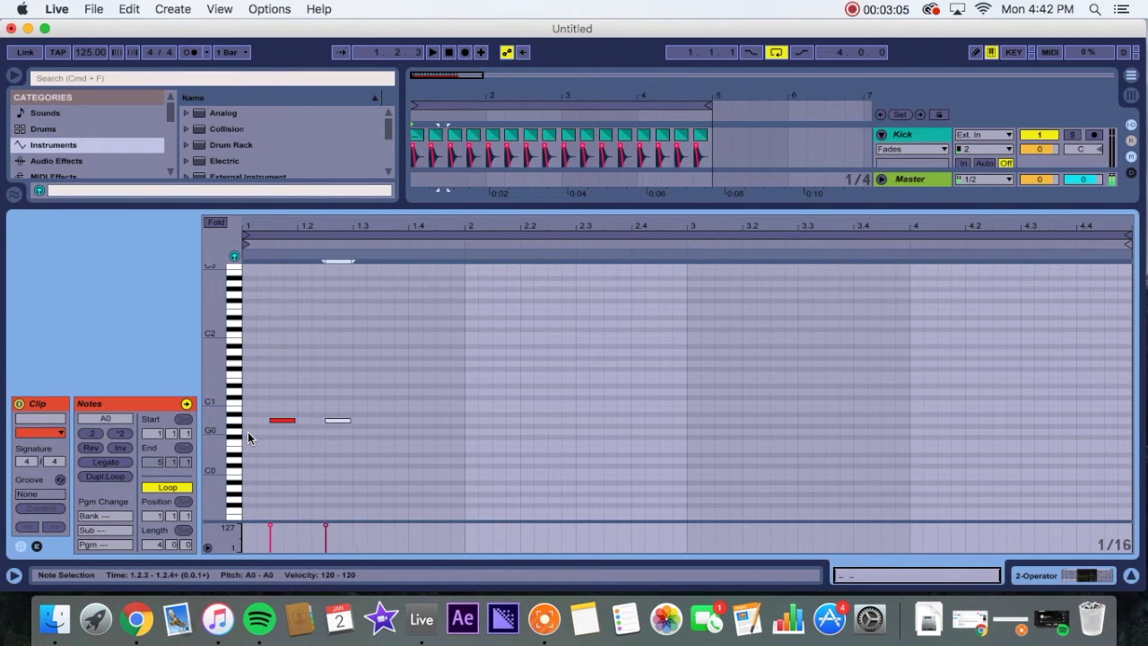
pyautogui.moveTo(352, 405); pyautogui.dragTo(258, 451)
pyautogui.press('super+d')
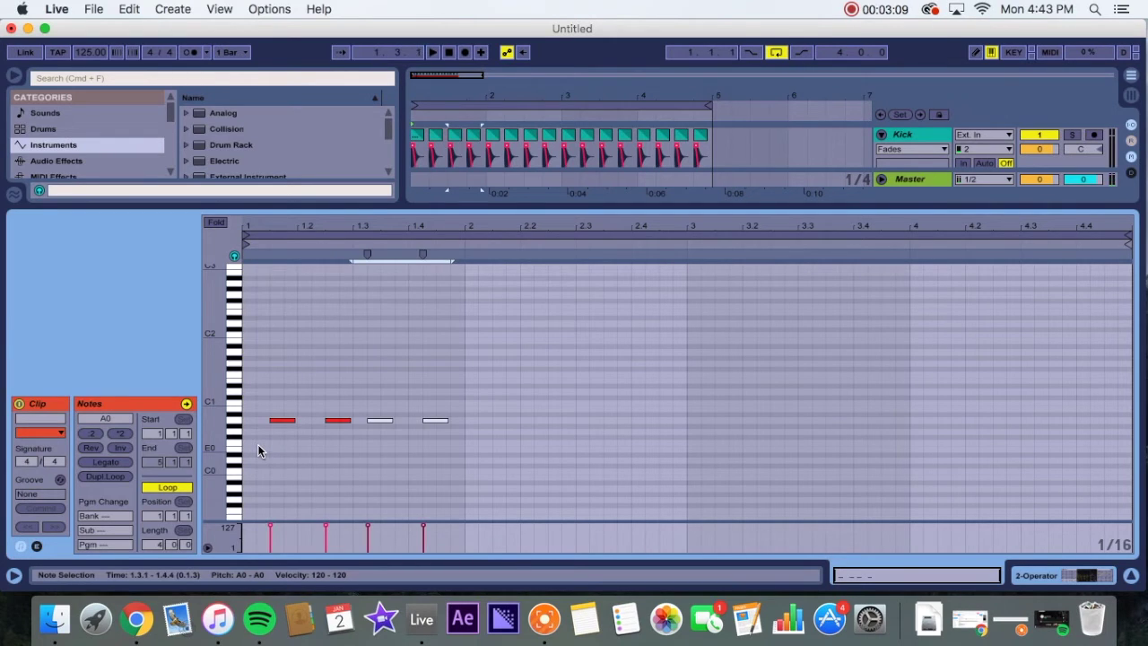
pyautogui.press('Right')
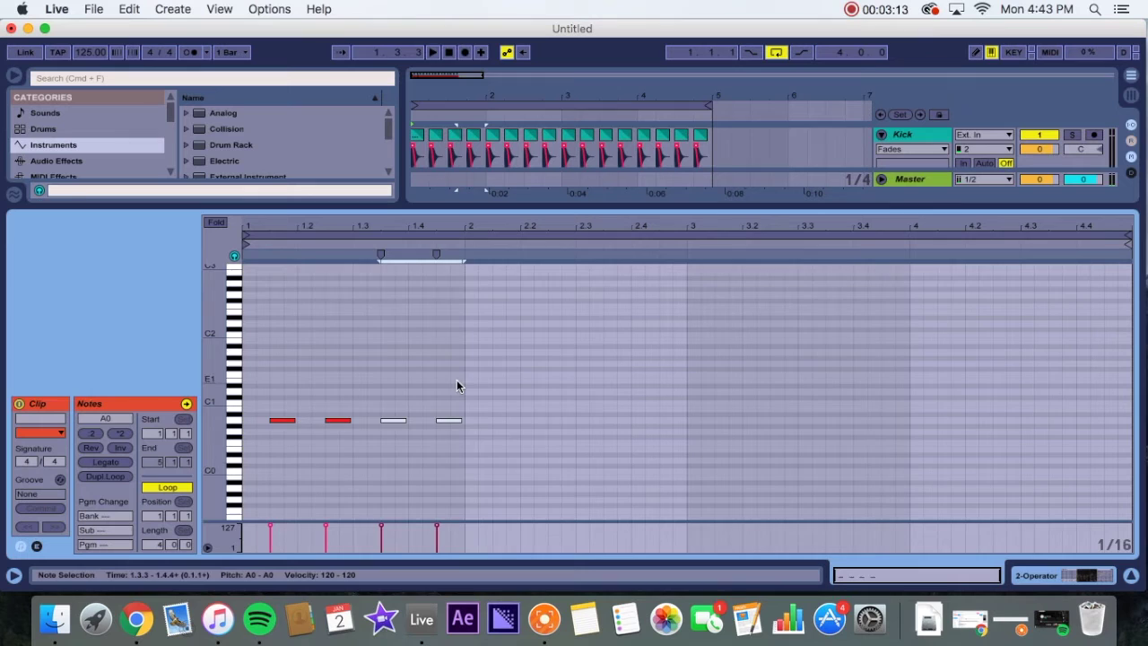
# - Duplicate bar 1's four off-beat A0 notes into bars 2, 3 and 4
pyautogui.moveTo(456, 386); pyautogui.dragTo(256, 440)
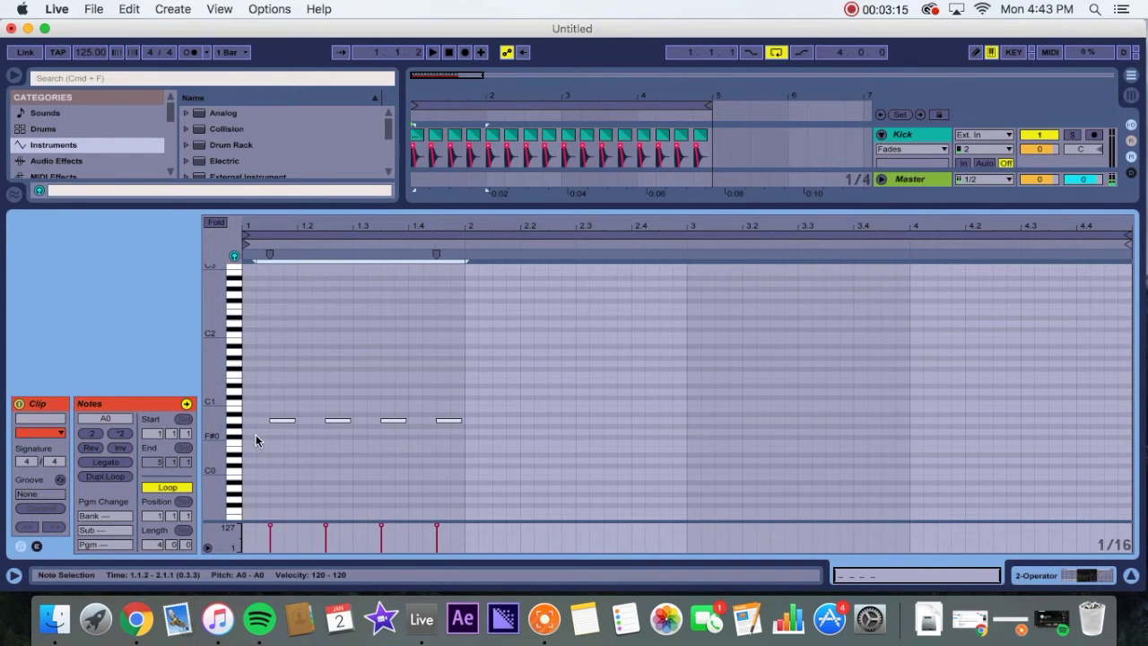
pyautogui.press('super+d')
pyautogui.press('Right')
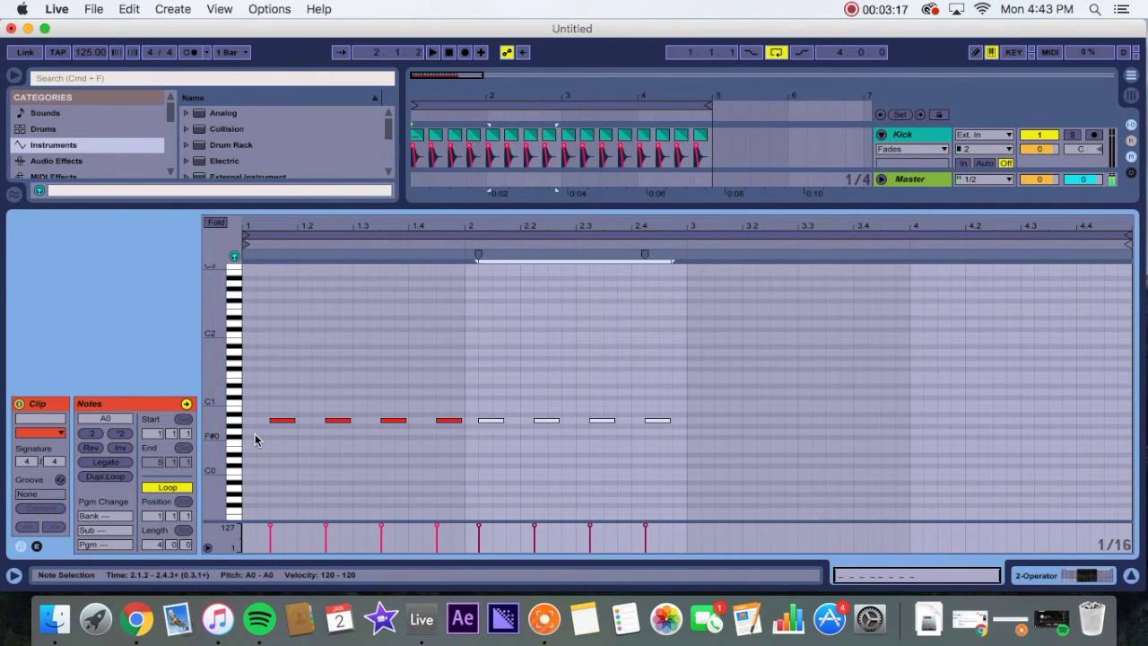
pyautogui.press('super+d')
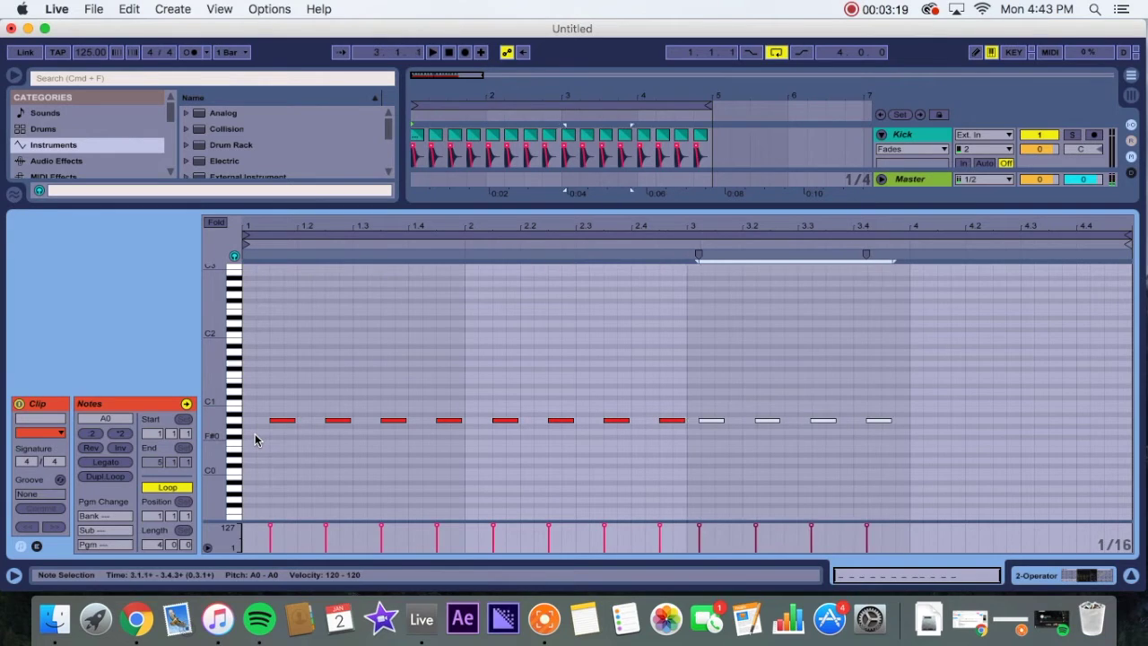
pyautogui.press('Right')
pyautogui.press('super+d')
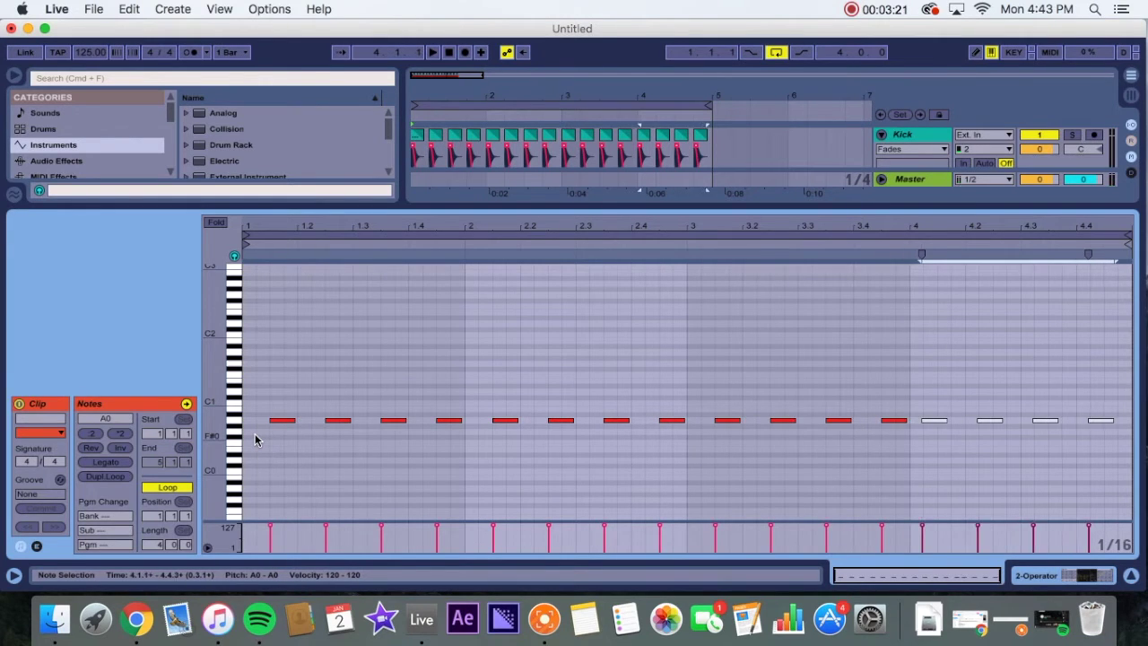
pyautogui.press('Right')
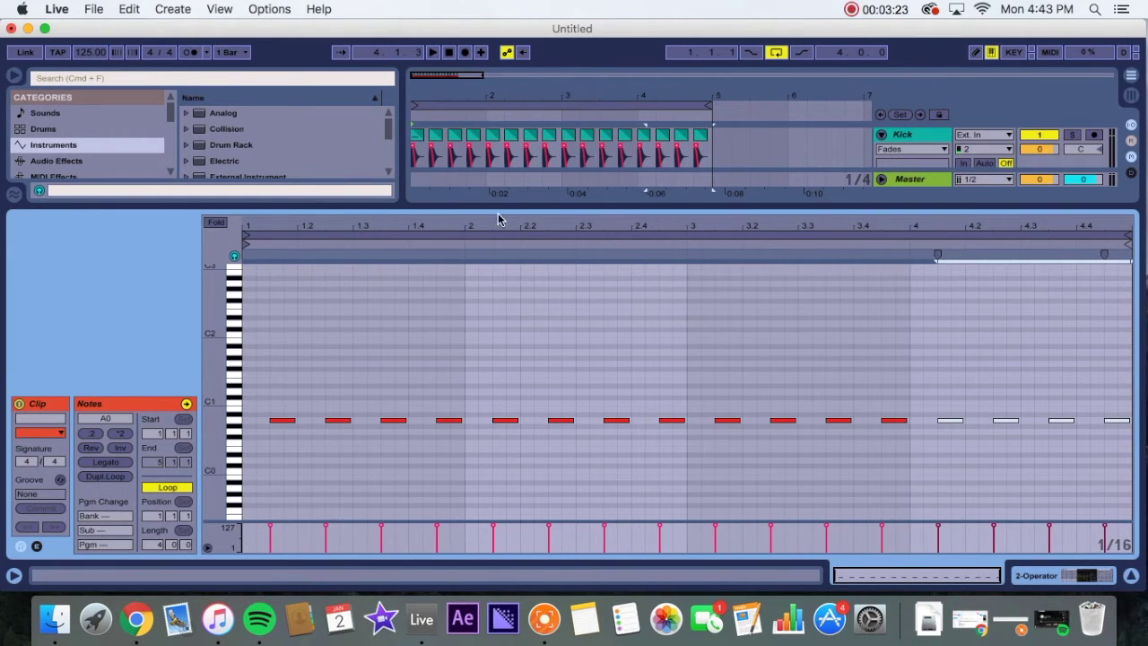
# - Solo Kick and play the bass pattern from the clip start, then stop
pyautogui.click(1072, 135)
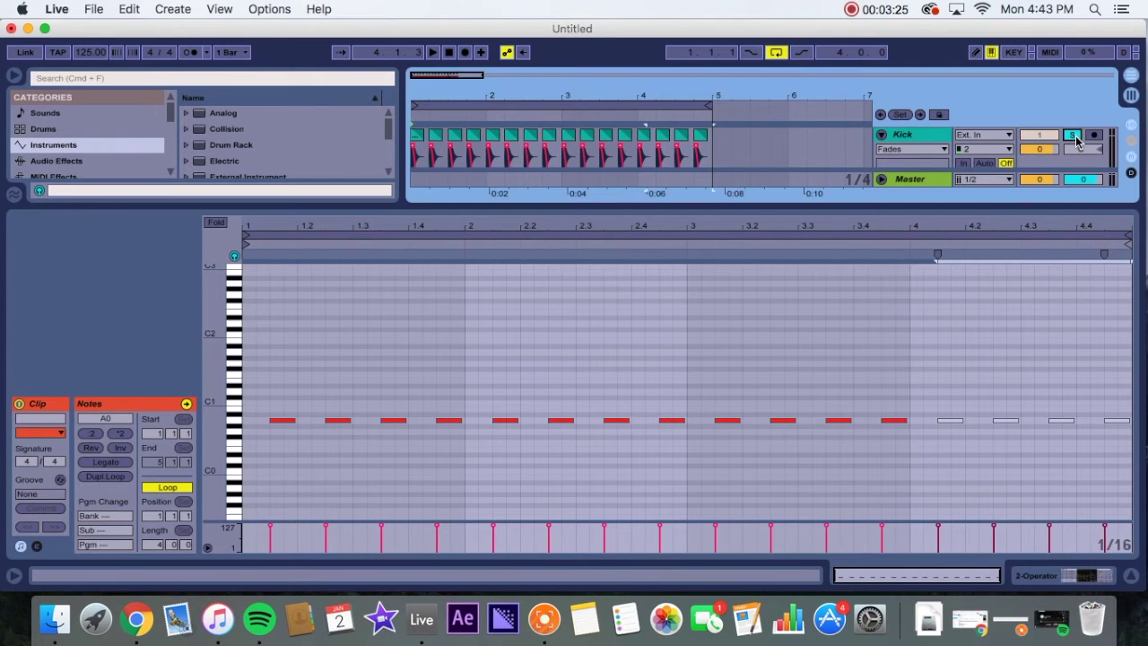
pyautogui.scroll(-2, 1074, 143)
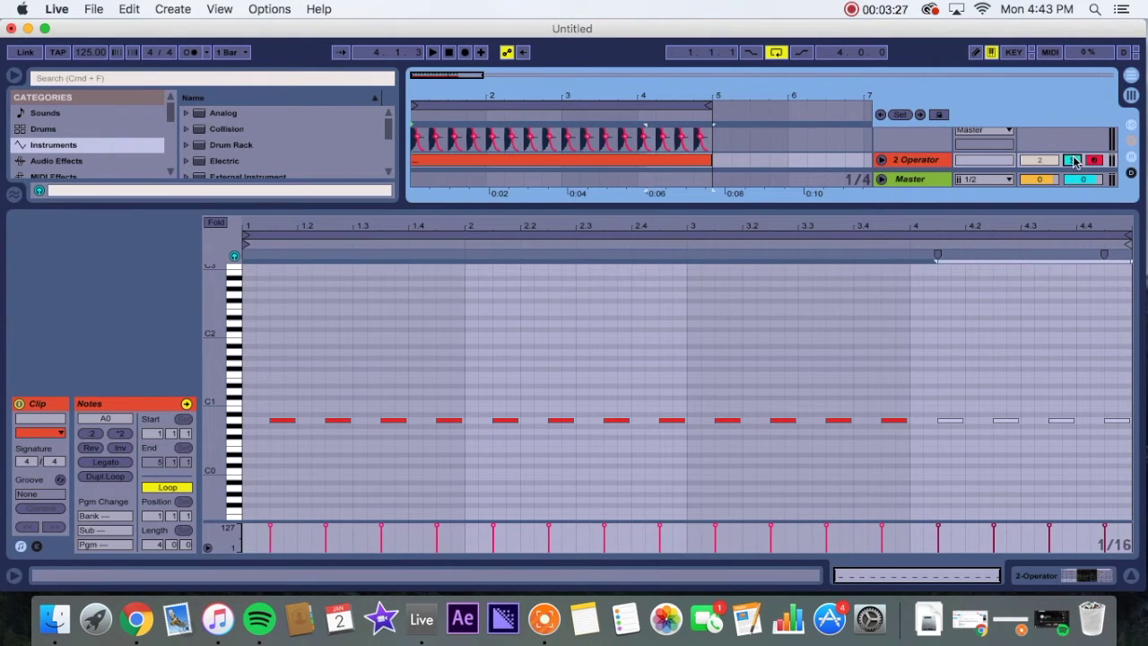
pyautogui.click(541, 164)
pyautogui.press('space')
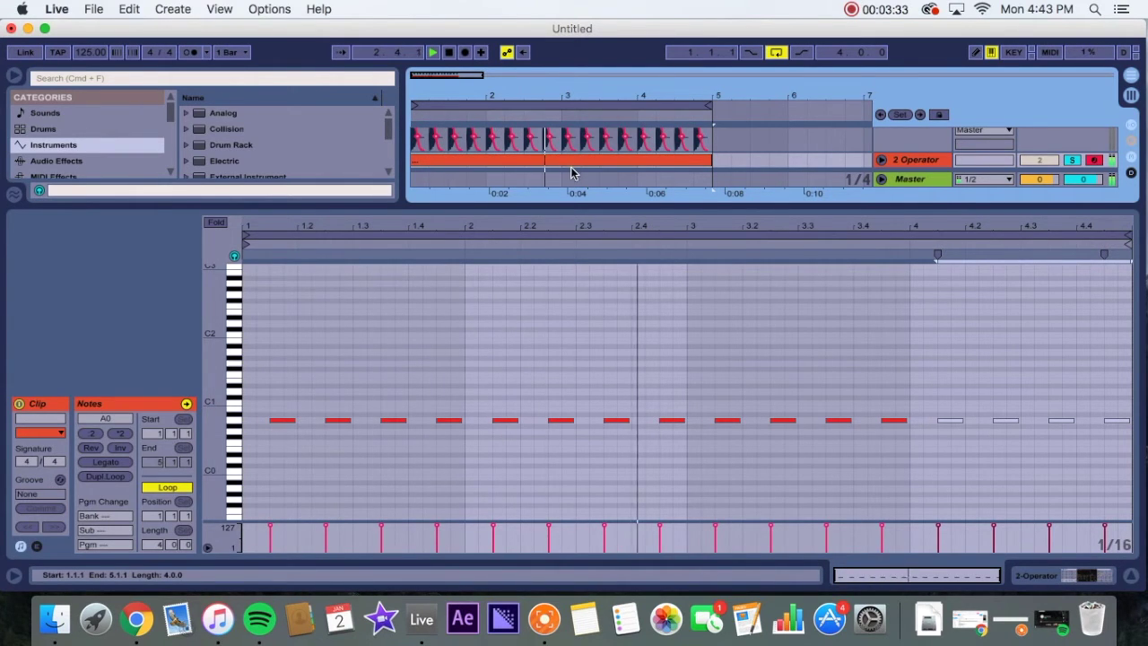
pyautogui.press('space')
# - In Operator, lengthen the attack to about 0.23 ms and bring oscillator B in at -31 dB
pyautogui.click(1051, 578)
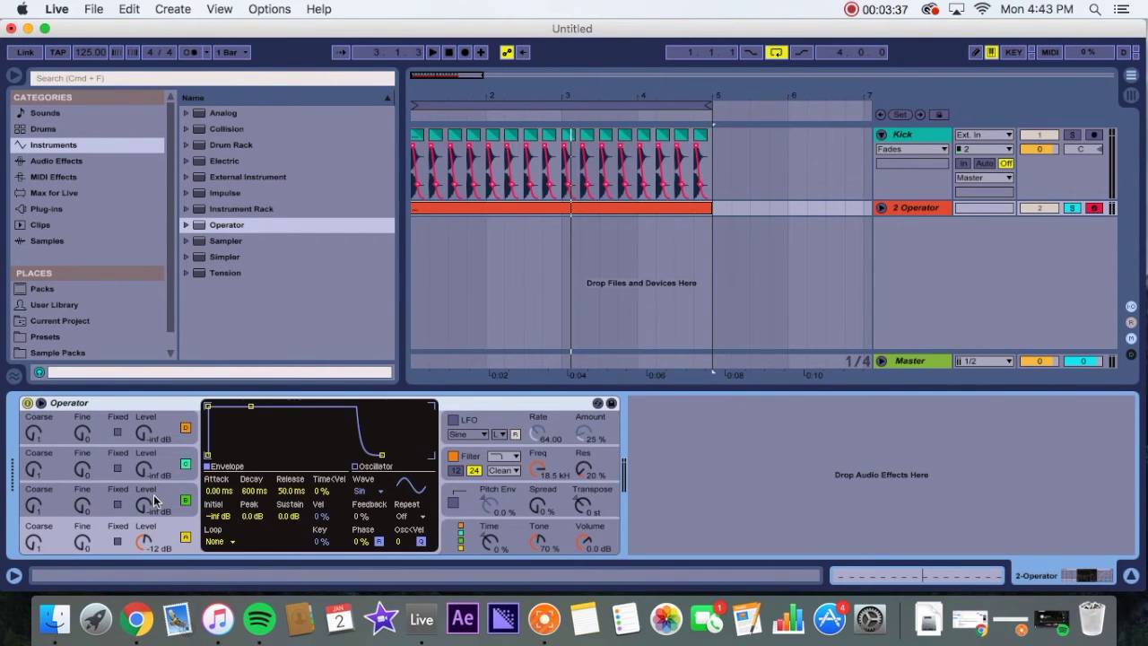
pyautogui.click(208, 407)
pyautogui.moveTo(209, 407); pyautogui.dragTo(213, 407)
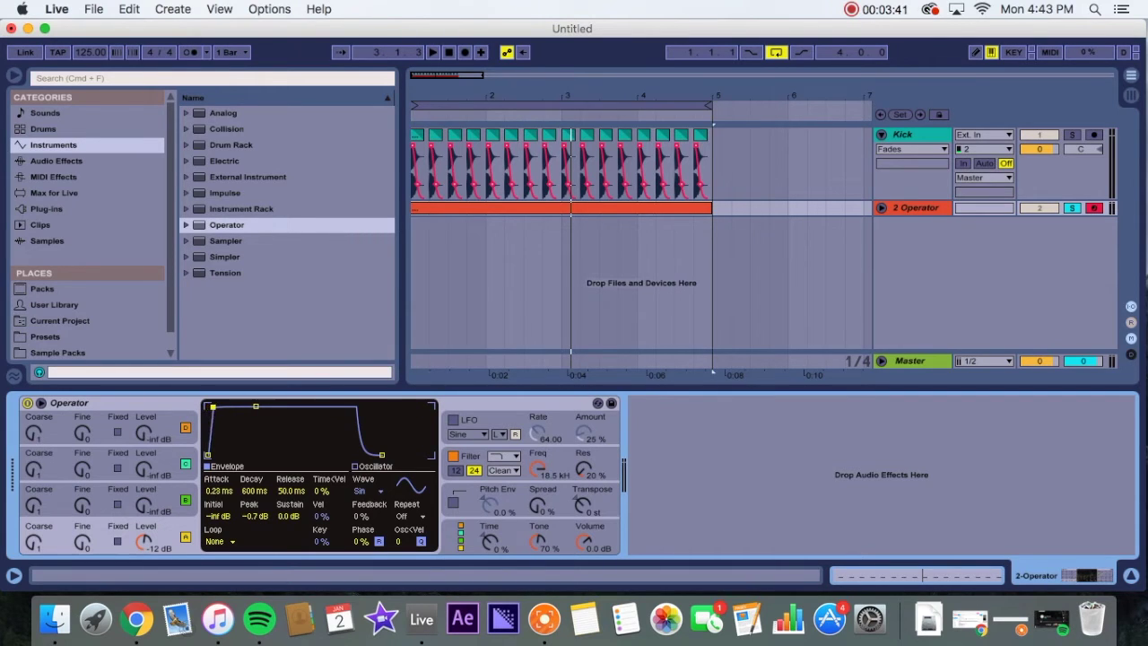
pyautogui.click(171, 498)
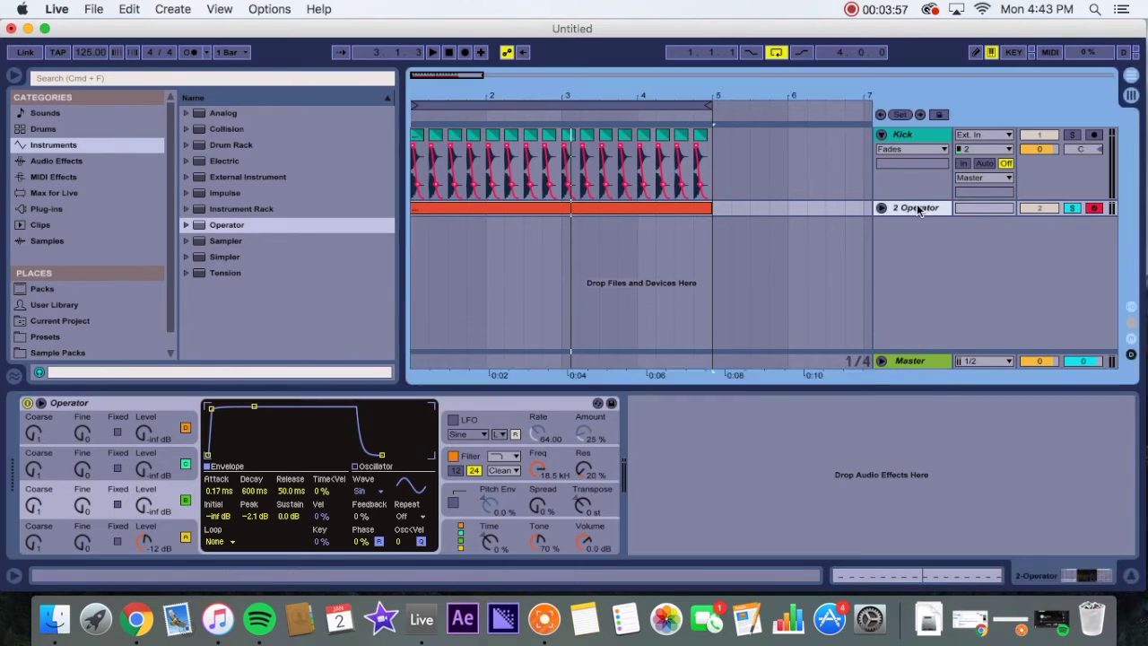
# - Play the bass clip from its start to hear the Operator changes, then switch to Session view
pyautogui.click(880, 207)
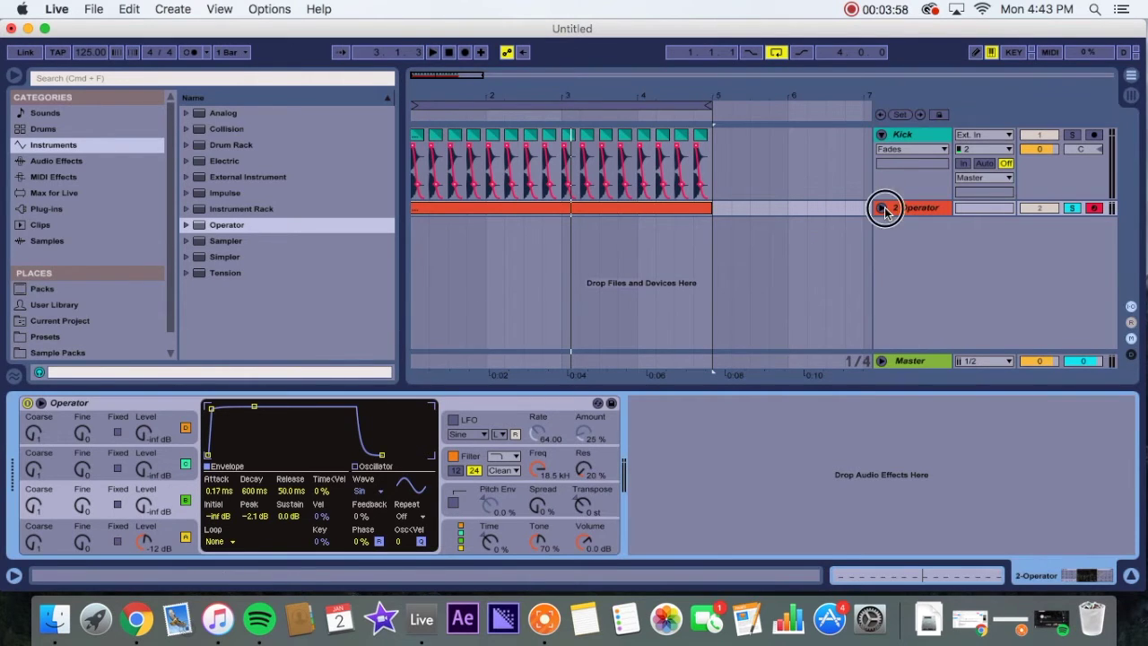
pyautogui.click(541, 209)
pyautogui.press('space')
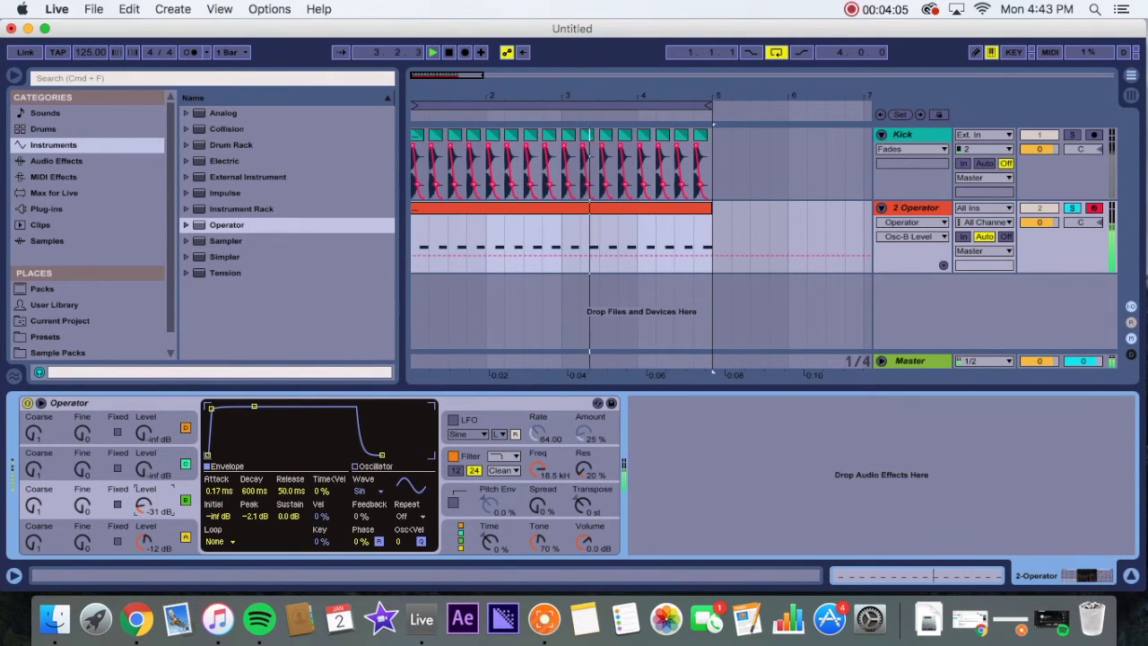
pyautogui.press('Tab')
pyautogui.press('Tab')
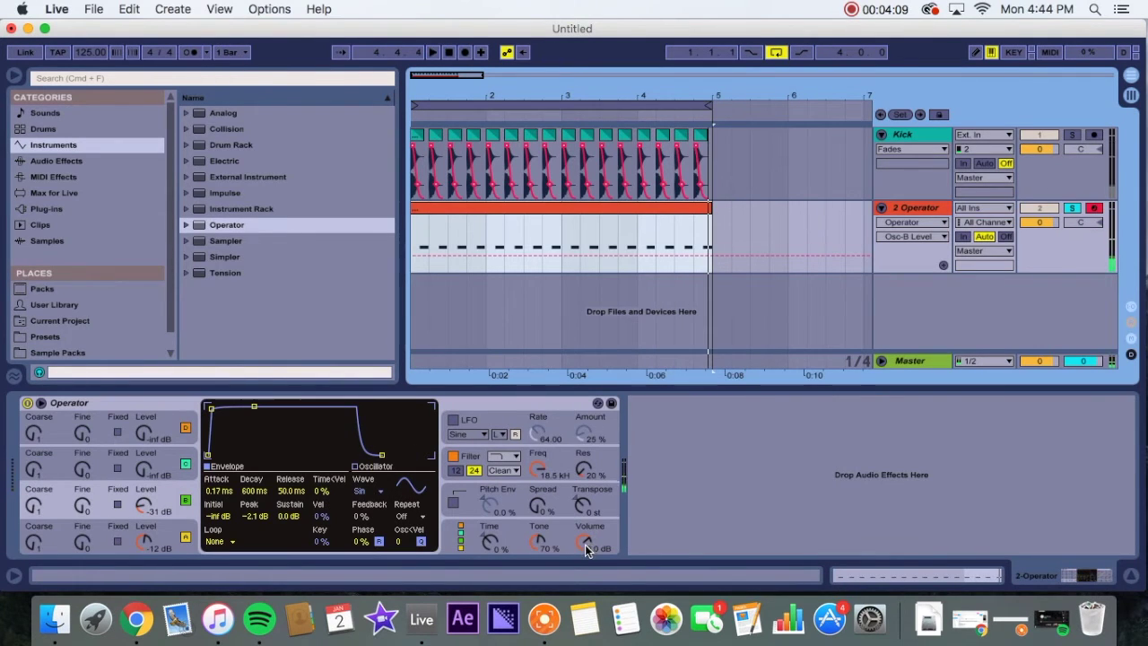
# - Add EQ Eight after Operator with band 8 low-passing at 1.12 kHz and output gain 3 dB
pyautogui.click(58, 162)
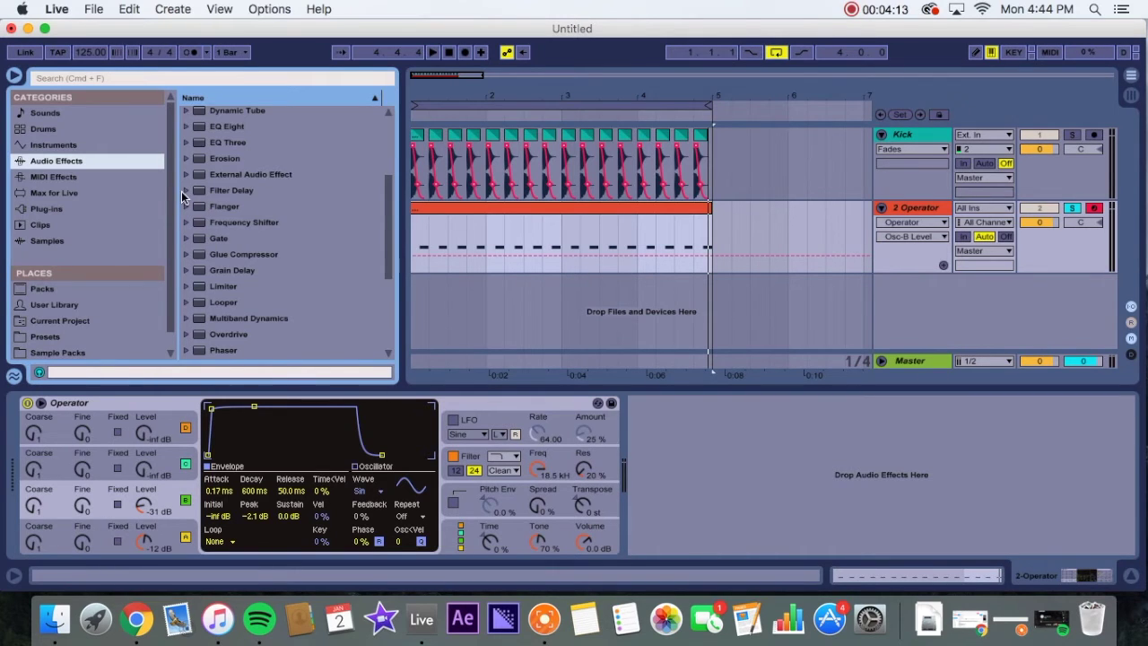
pyautogui.moveTo(227, 126); pyautogui.dragTo(824, 513)
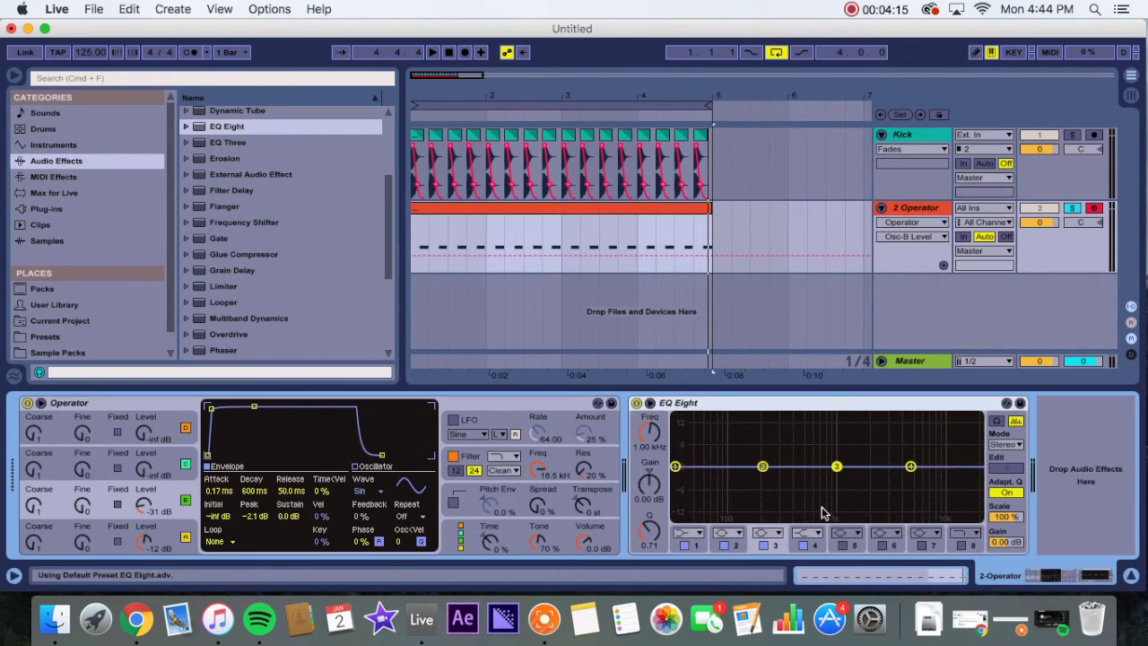
pyautogui.click(964, 544)
pyautogui.moveTo(969, 478); pyautogui.dragTo(843, 482)
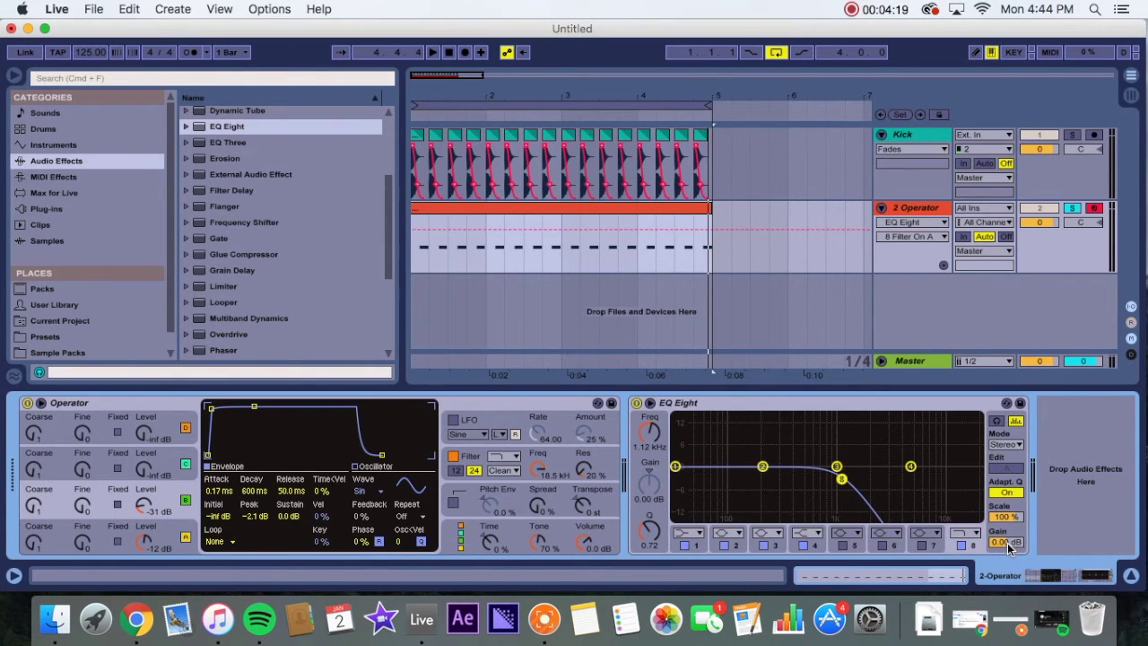
pyautogui.moveTo(1008, 544); pyautogui.dragTo(1008, 536)
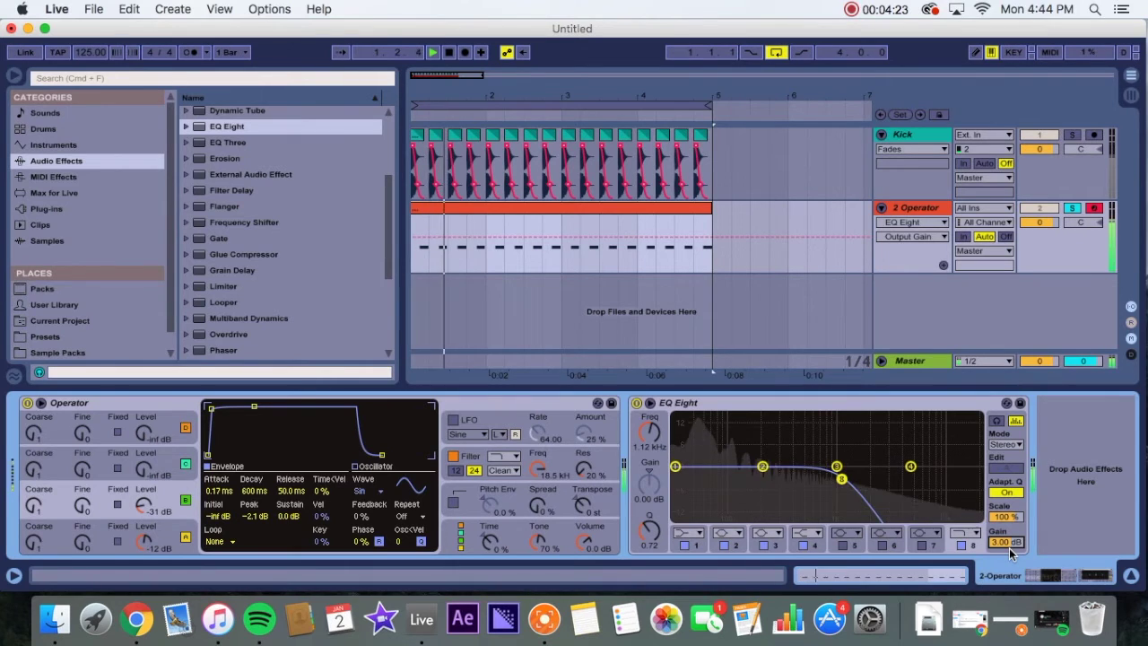
pyautogui.press('Tab')
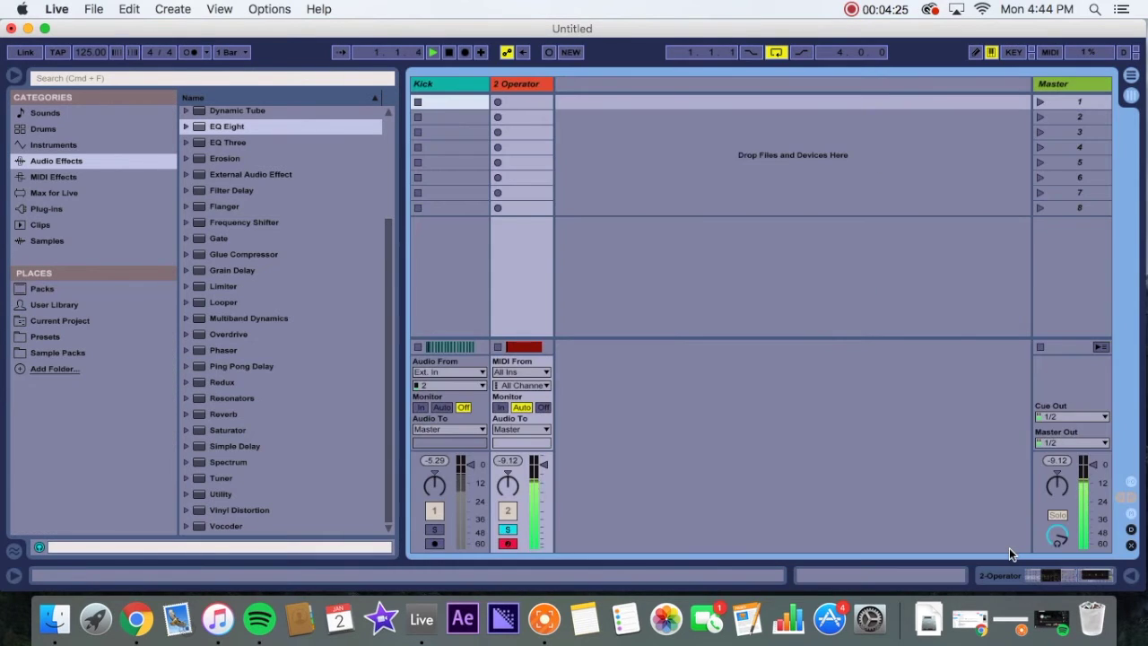
# - Make Operator's oscillator C a triangle wave and set its level to -38 dB while playing
pyautogui.press('Tab')
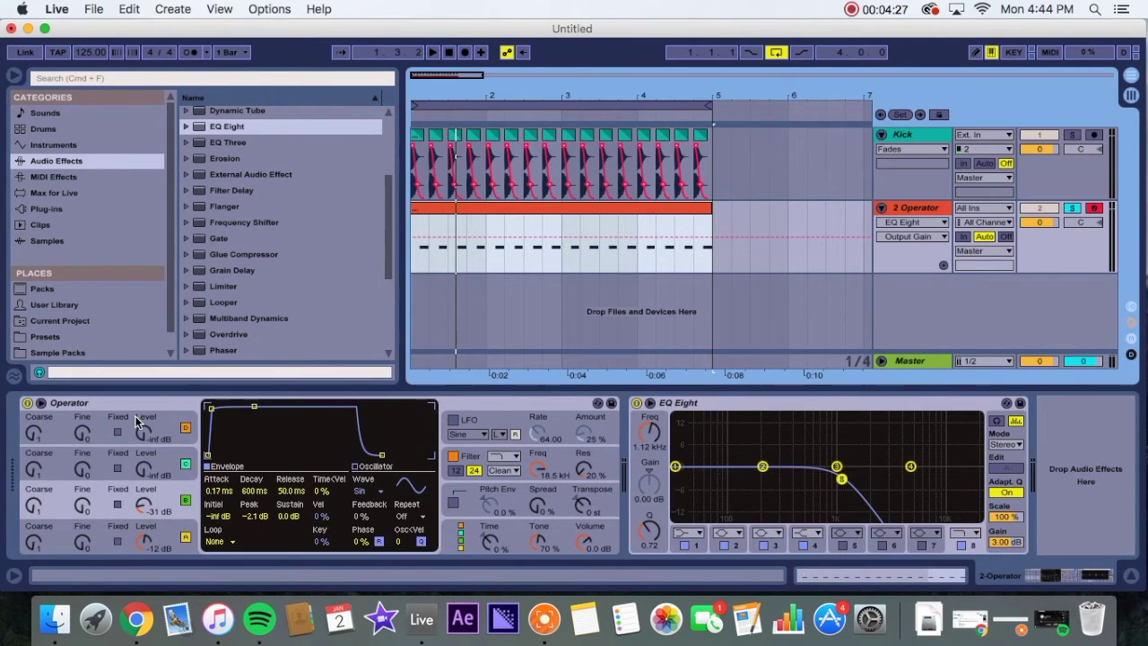
pyautogui.click(152, 469)
pyautogui.click(368, 491)
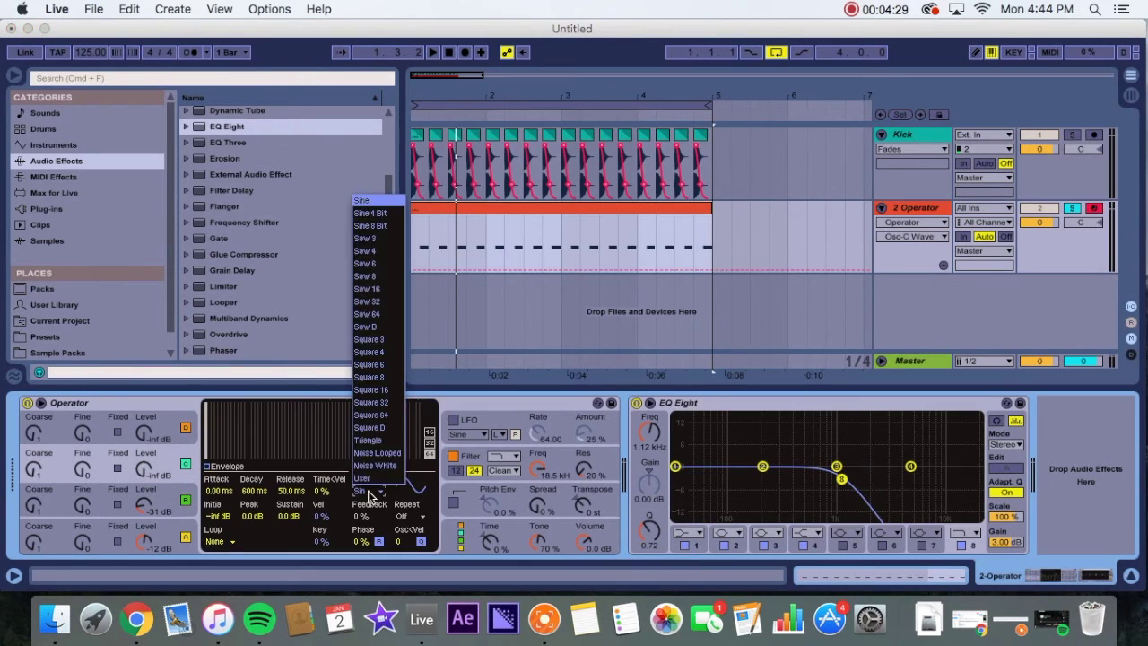
pyautogui.click(369, 439)
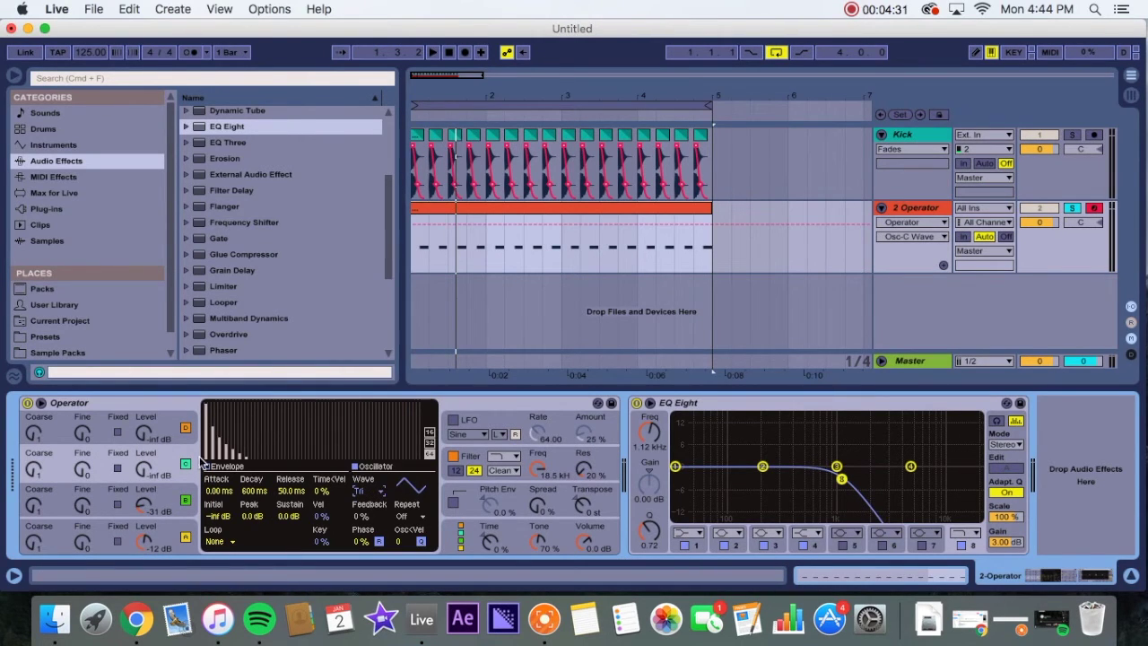
pyautogui.moveTo(144, 472); pyautogui.dragTo(144, 458)
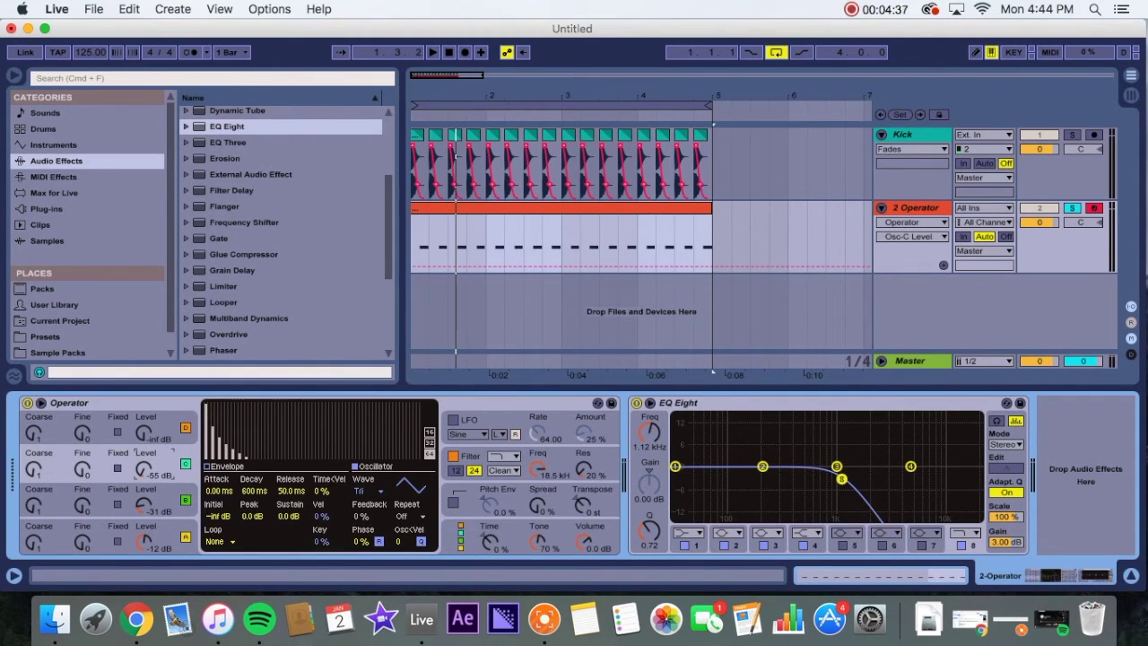
pyautogui.press('space')
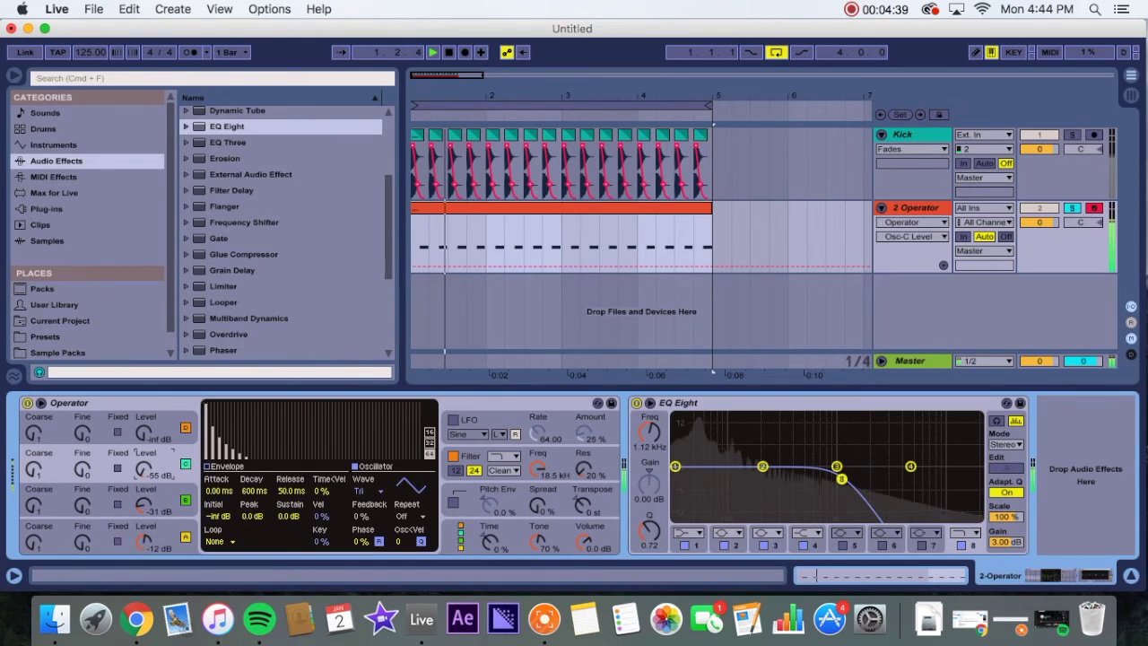
pyautogui.moveTo(143, 472); pyautogui.dragTo(144, 487)
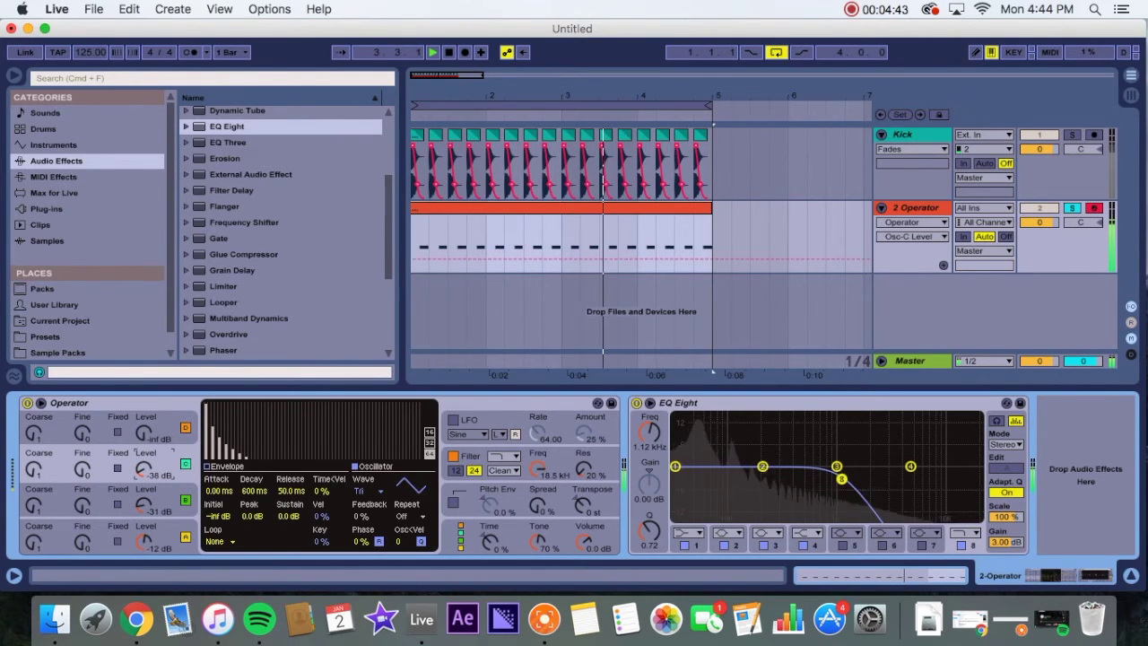
# - Raise oscillator B to -29 dB and set oscillator D to the SqD square wave at -46 dB
pyautogui.moveTo(144, 509); pyautogui.dragTo(144, 507)
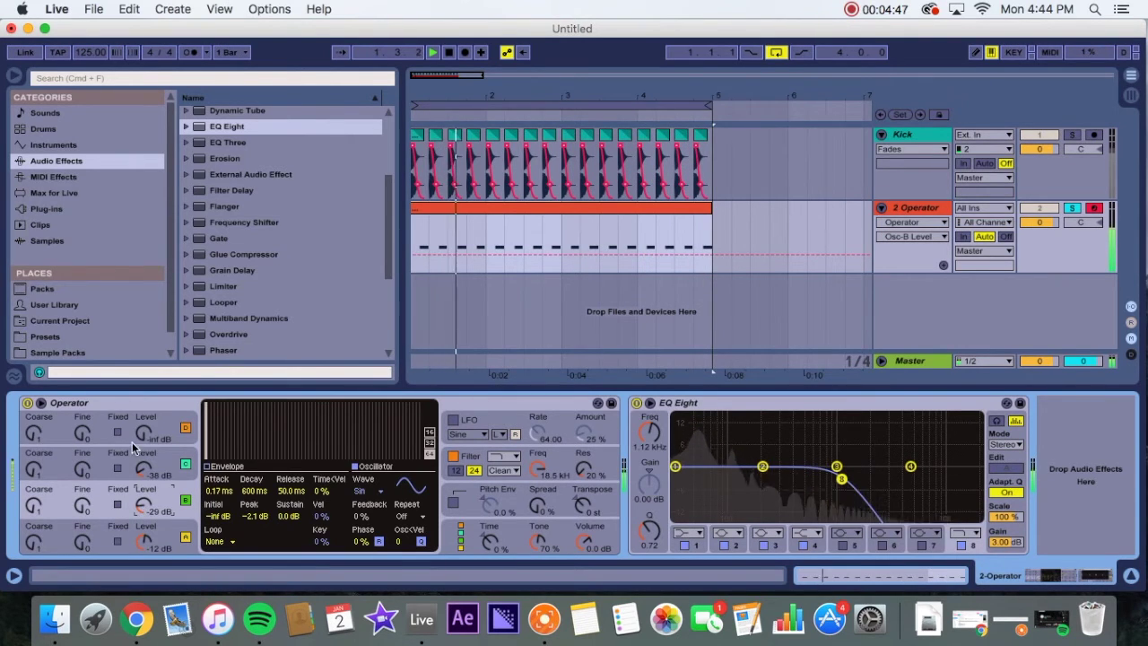
pyautogui.click(164, 437)
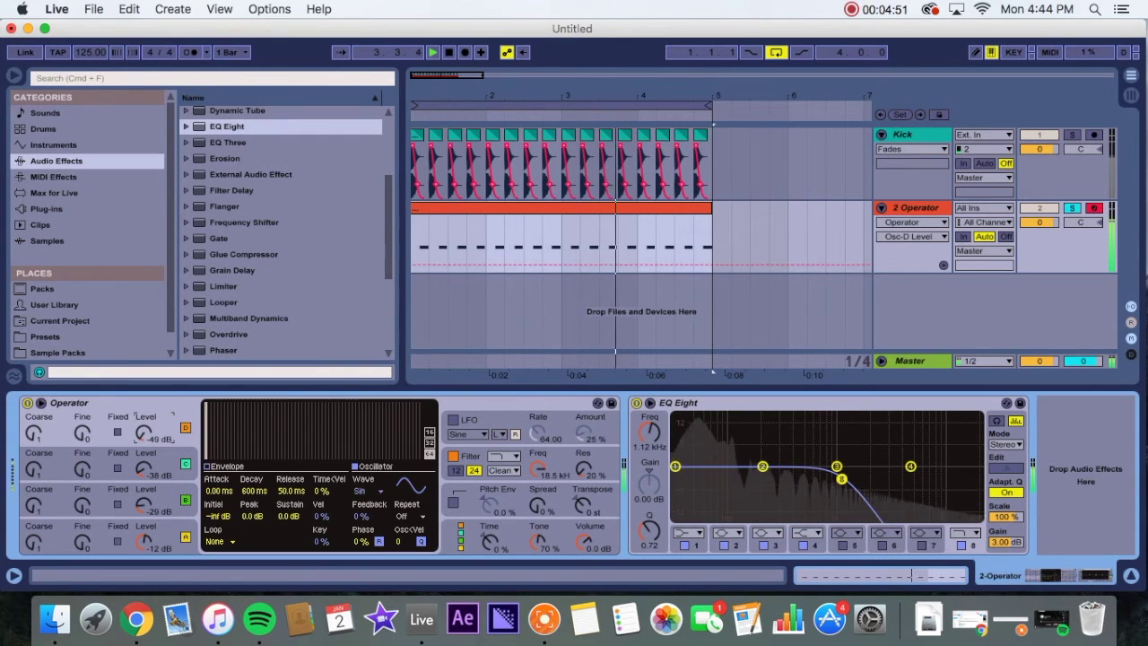
pyautogui.moveTo(143, 433); pyautogui.dragTo(143, 430)
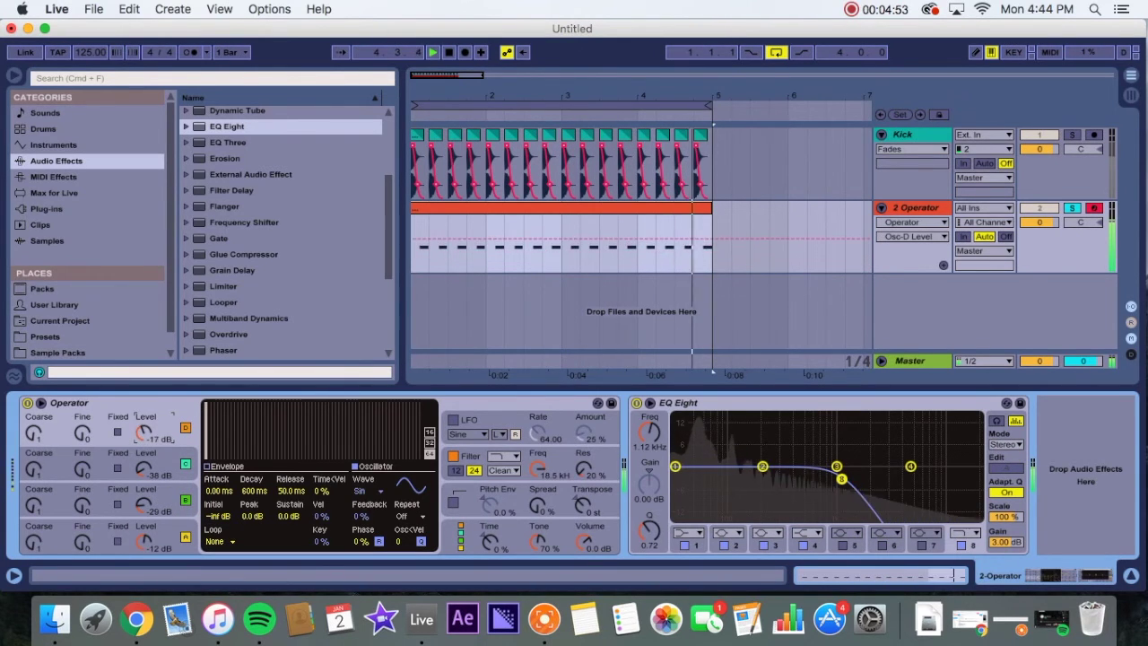
pyautogui.click(364, 494)
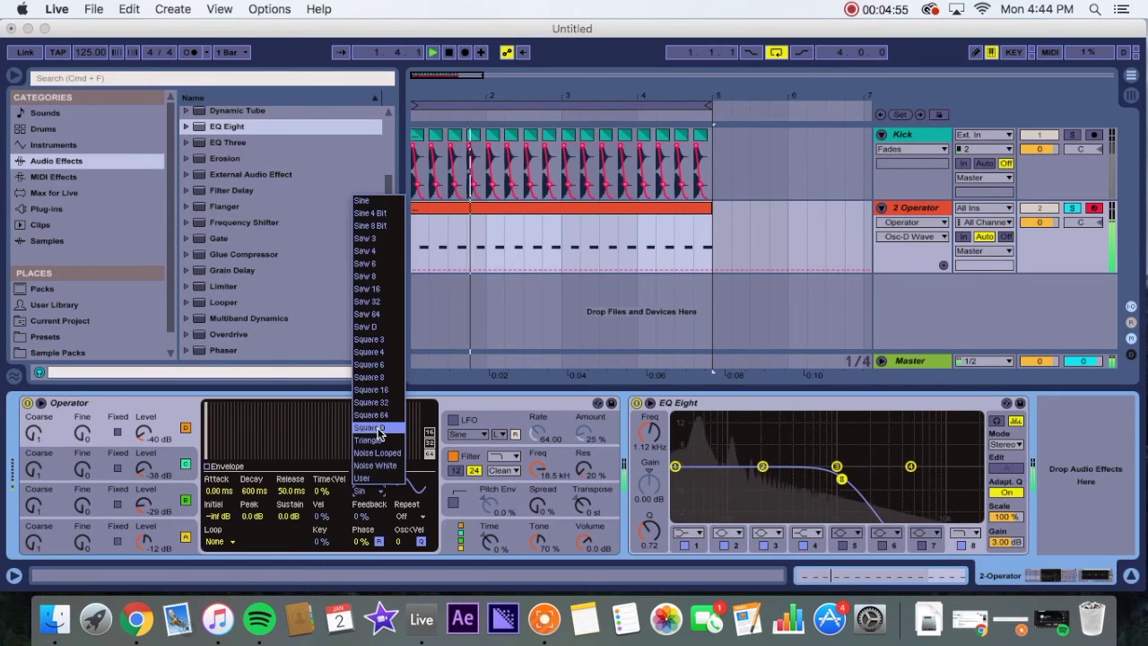
pyautogui.click(372, 449)
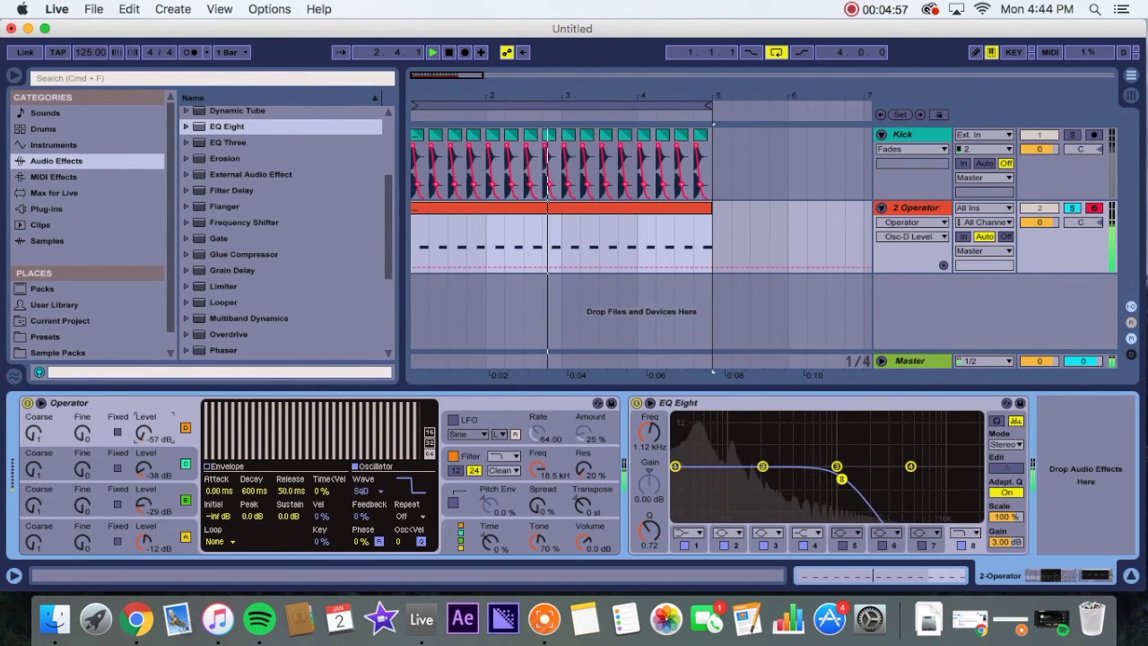
pyautogui.moveTo(143, 433); pyautogui.dragTo(143, 439)
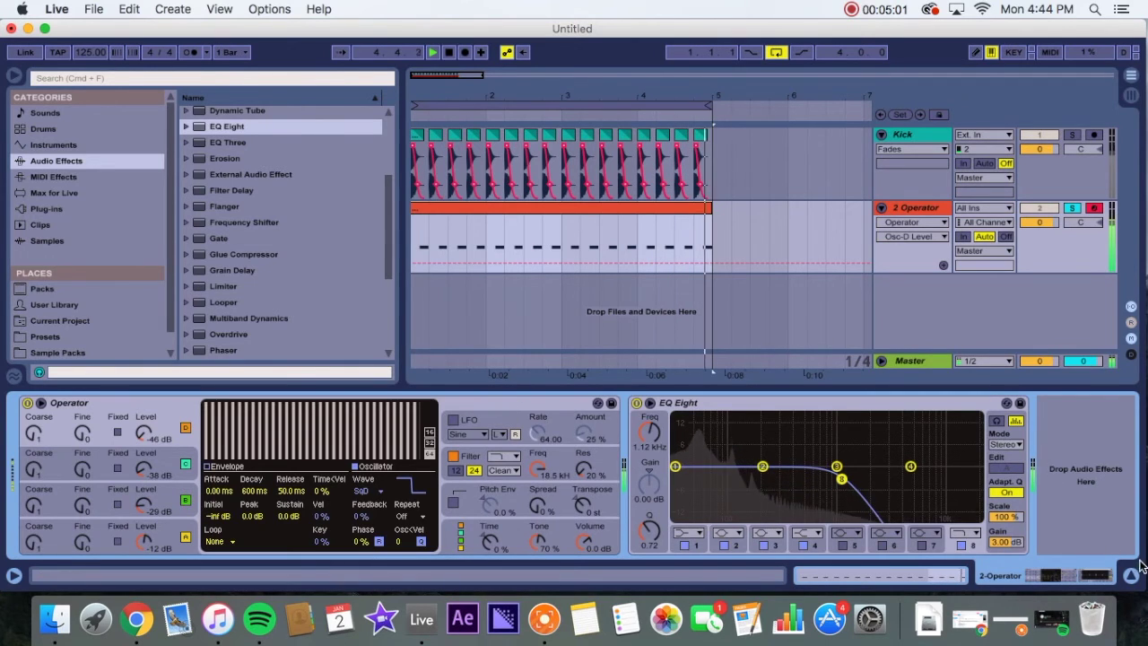
pyautogui.press('super+alt+l')
# - Stop playback, shorten the notes at 1.2.3 and 1.4.3, and duplicate the latter onto 1.4.4
pyautogui.press('space')
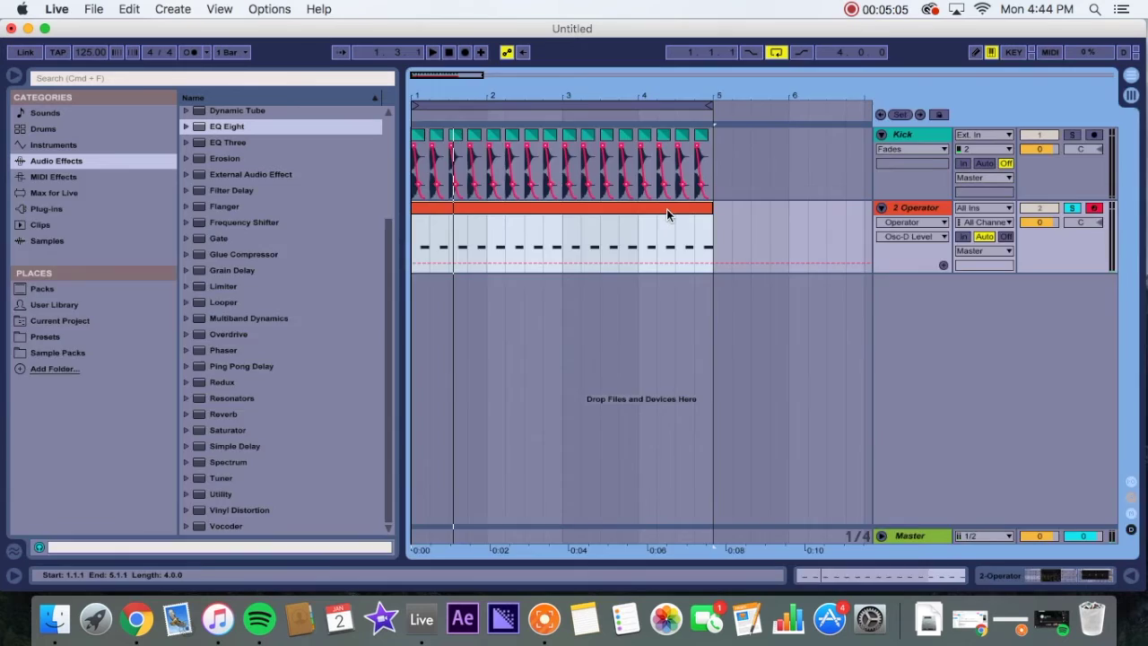
pyautogui.doubleClick(667, 211)
pyautogui.click(340, 420)
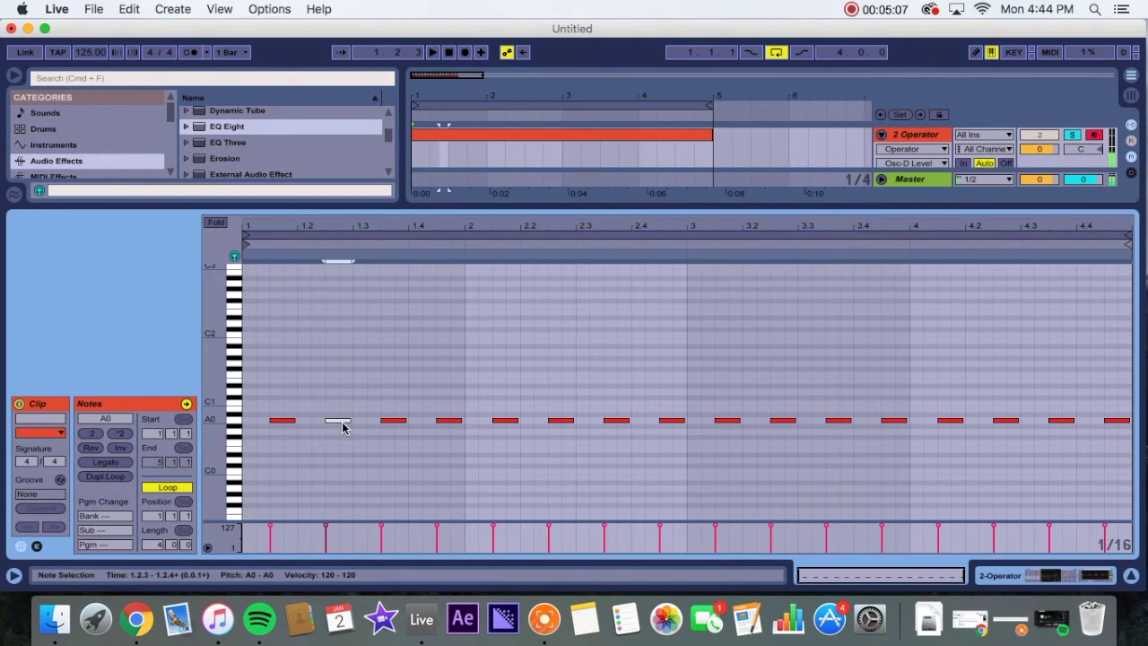
pyautogui.moveTo(351, 421); pyautogui.dragTo(339, 420)
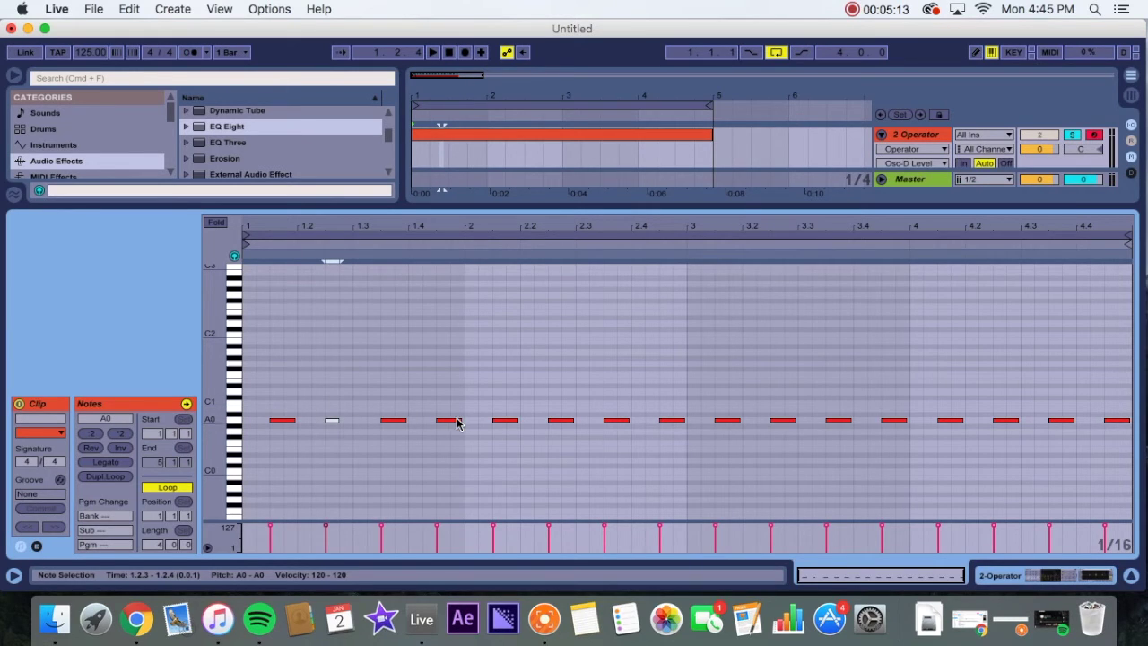
pyautogui.moveTo(459, 421); pyautogui.dragTo(451, 420)
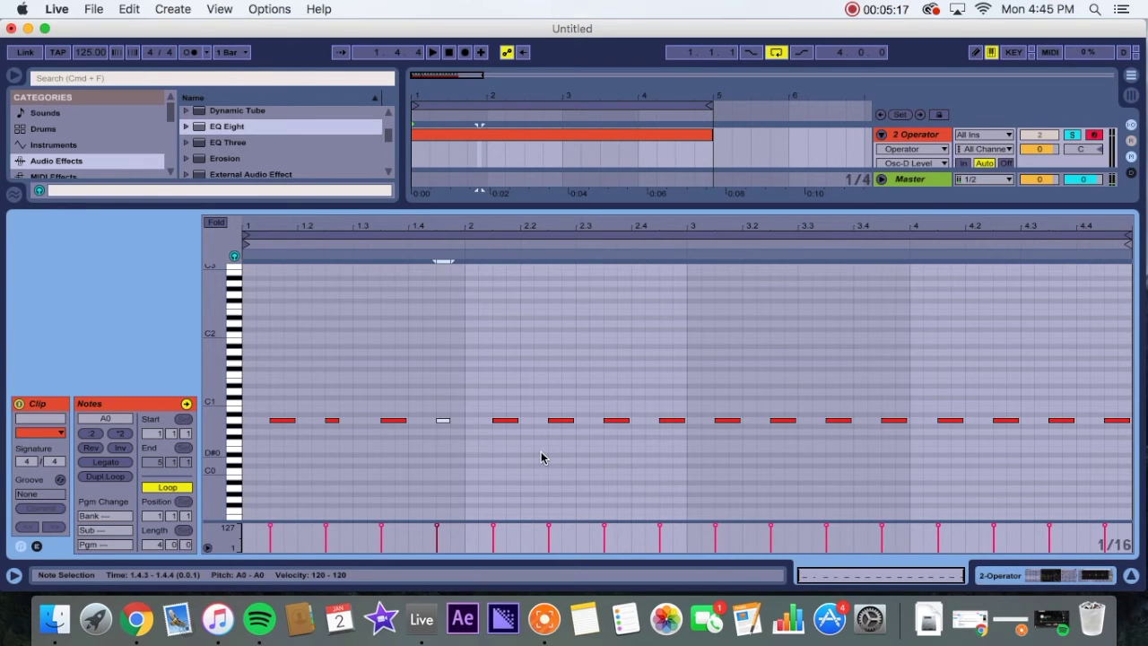
pyautogui.press('super+d')
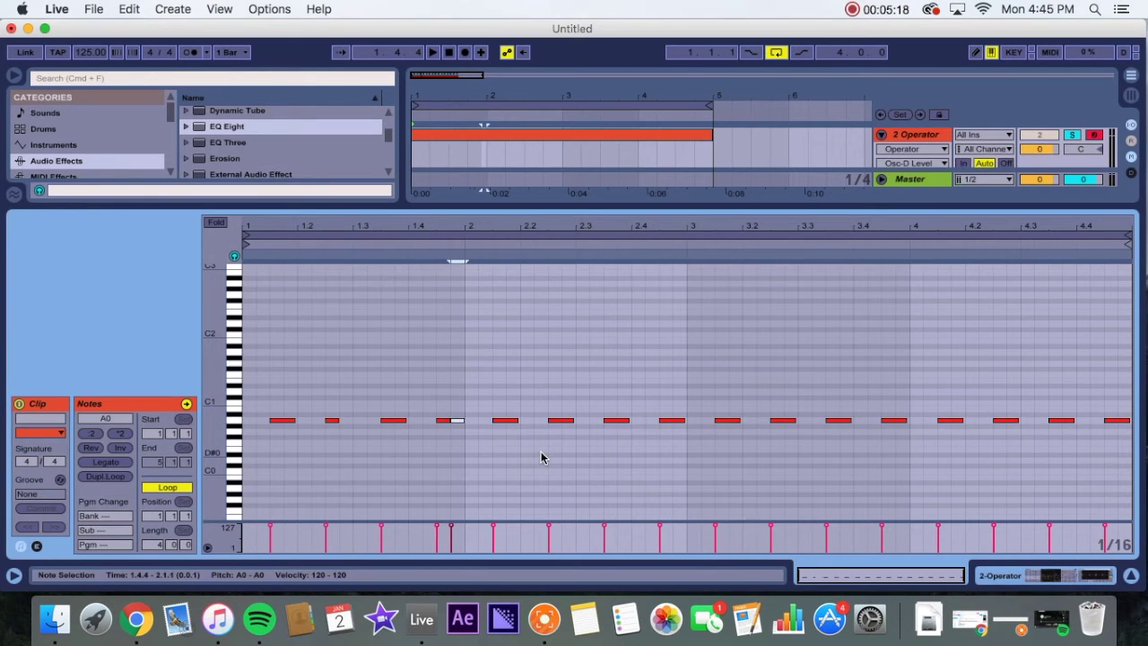
# - Duplicate the 1.2.3 note onto 1.2.4 raised to C#1, and drop bar 1's last notes to F#0
pyautogui.click(331, 419)
pyautogui.press('super+d')
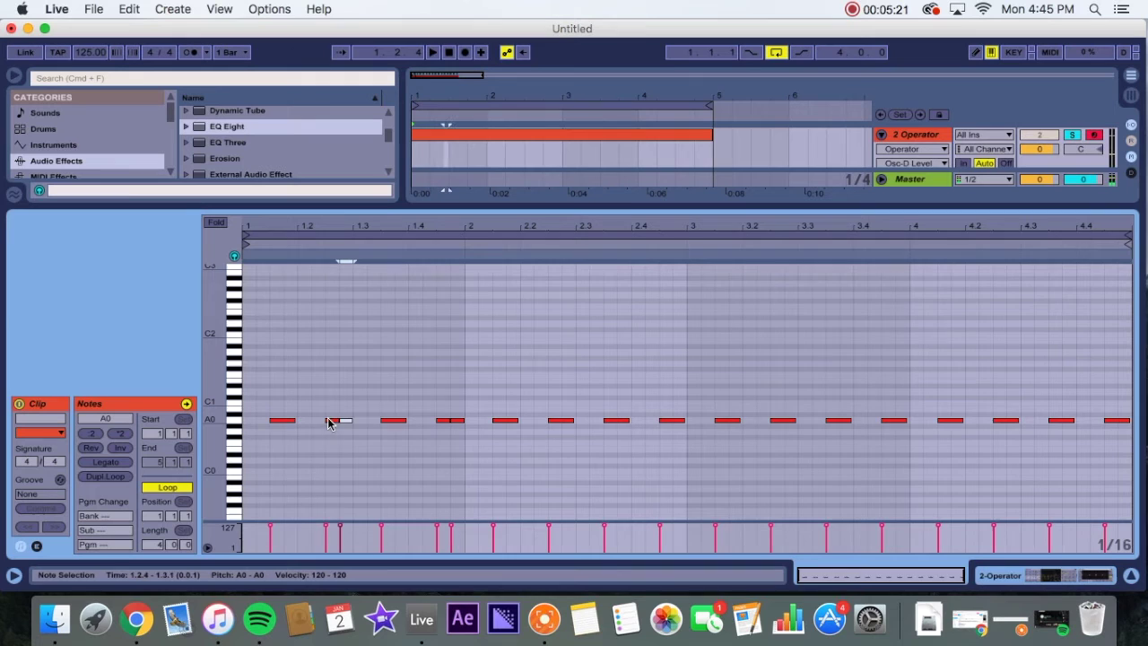
pyautogui.moveTo(336, 419)
pyautogui.mouseDown()
pyautogui.moveTo(333, 410)
pyautogui.moveTo(346, 418)
pyautogui.moveTo(340, 403)
pyautogui.moveTo(352, 407)
pyautogui.mouseUp()
pyautogui.click(443, 422)
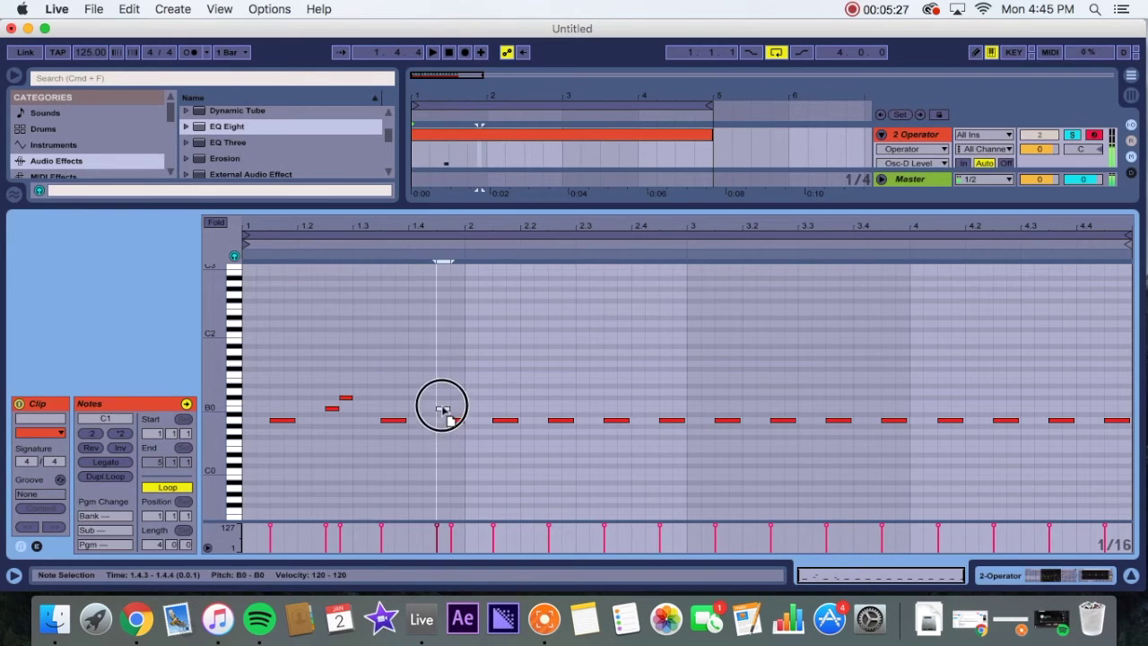
pyautogui.moveTo(442, 421); pyautogui.dragTo(456, 438)
pyautogui.scroll(-1, 440, 440)
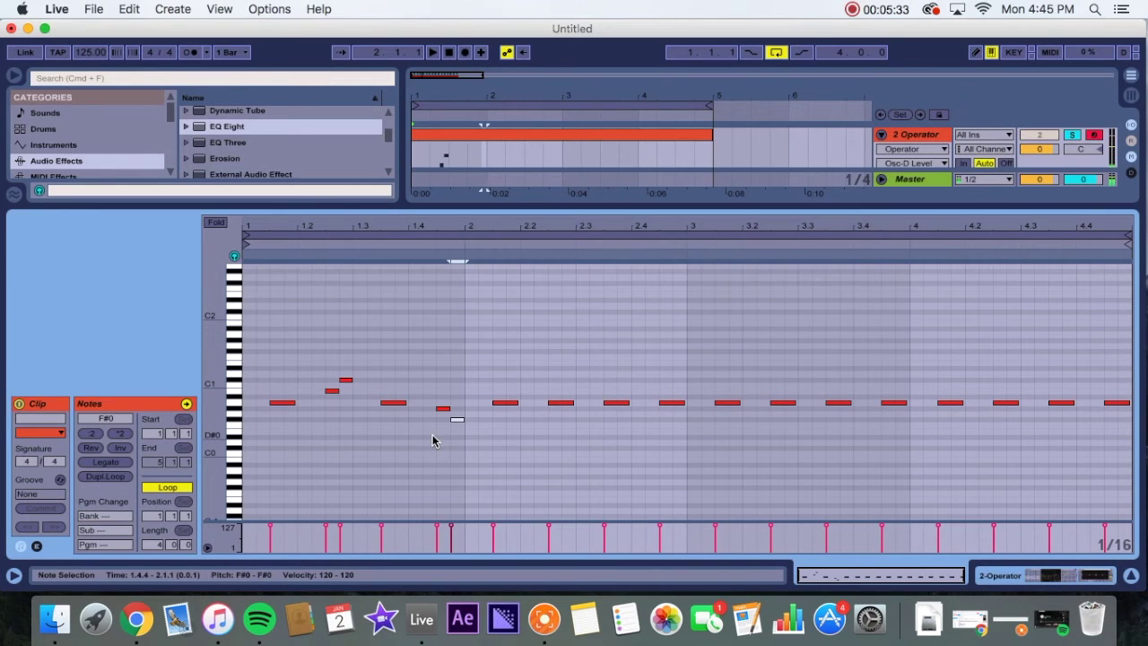
pyautogui.scroll(-1, 354, 432)
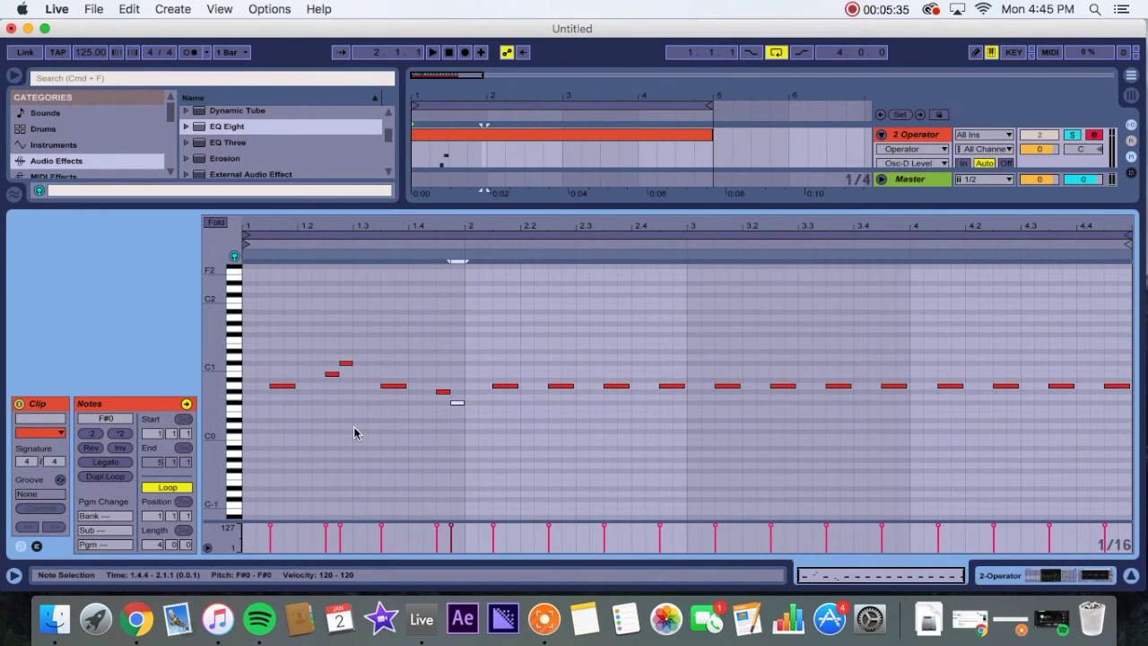
# - Add a D1 note near 2.2 plus a shortened C#1 copy right after it
pyautogui.doubleClick(575, 386)
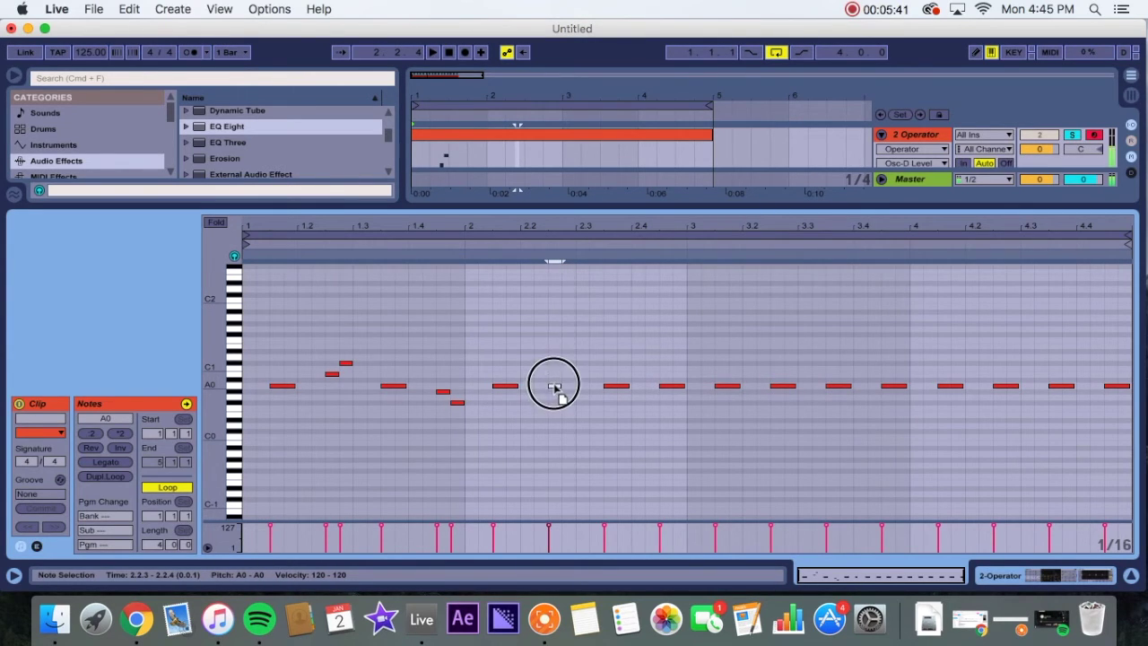
pyautogui.doubleClick(554, 374)
pyautogui.moveTo(554, 375); pyautogui.dragTo(555, 370)
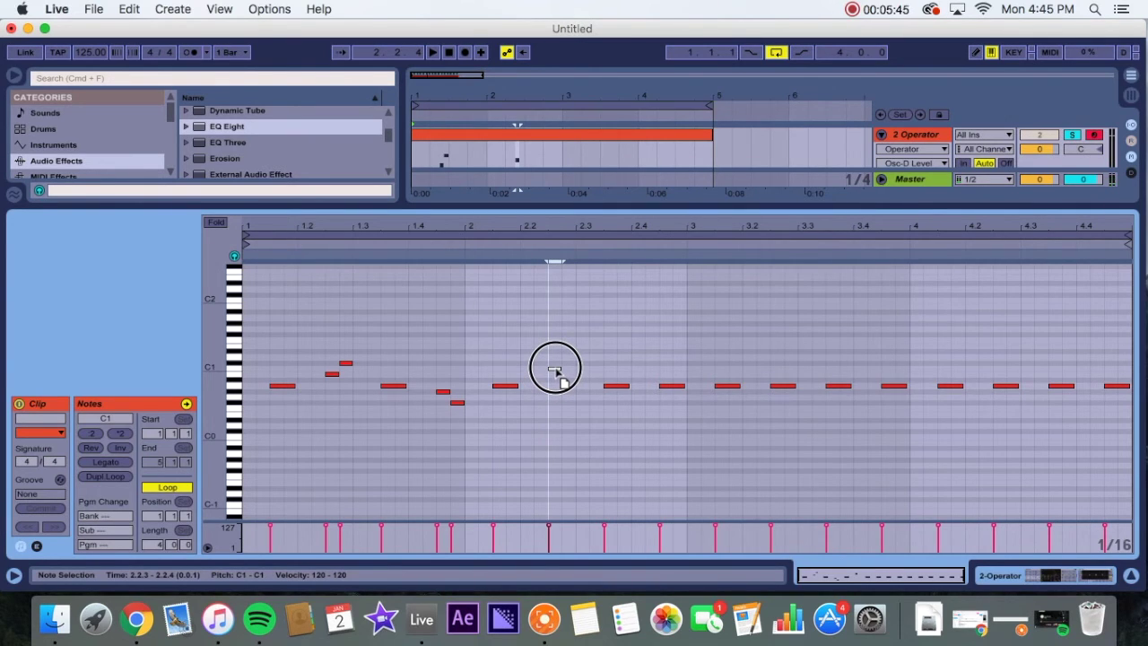
pyautogui.moveTo(554, 368); pyautogui.dragTo(558, 360)
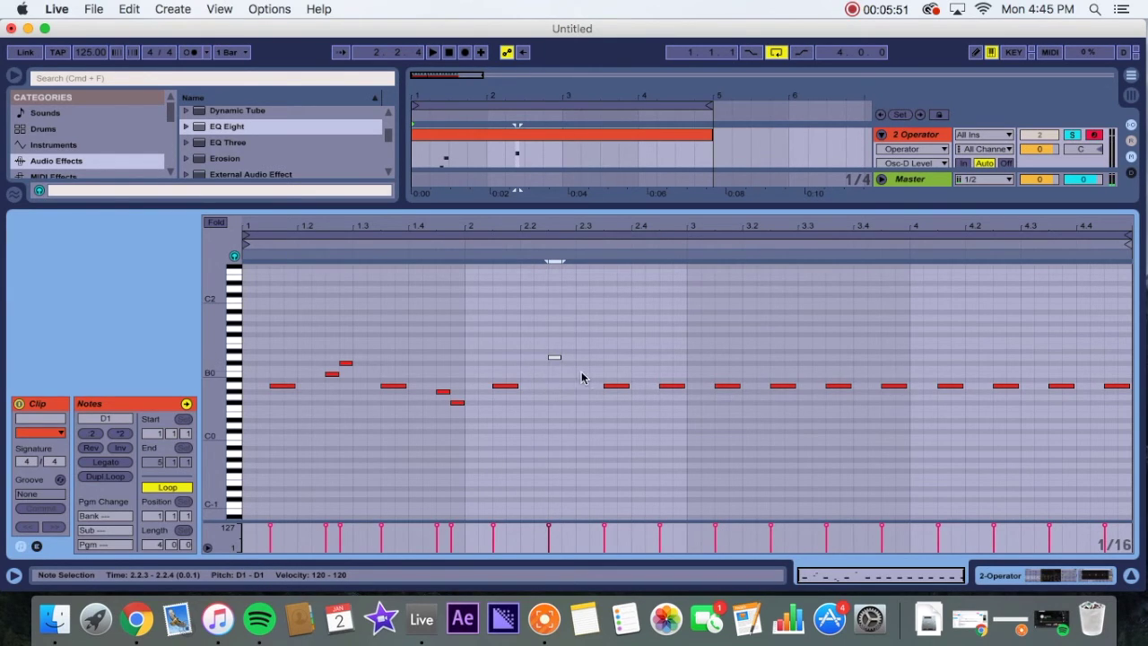
pyautogui.press('super+d')
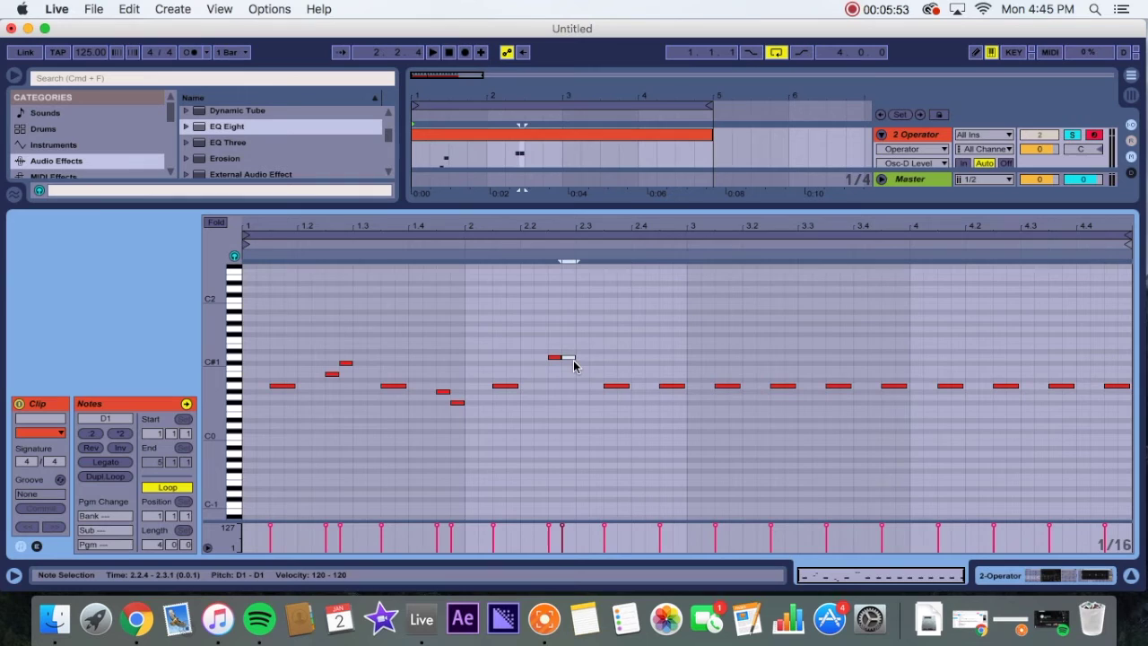
pyautogui.press('Down')
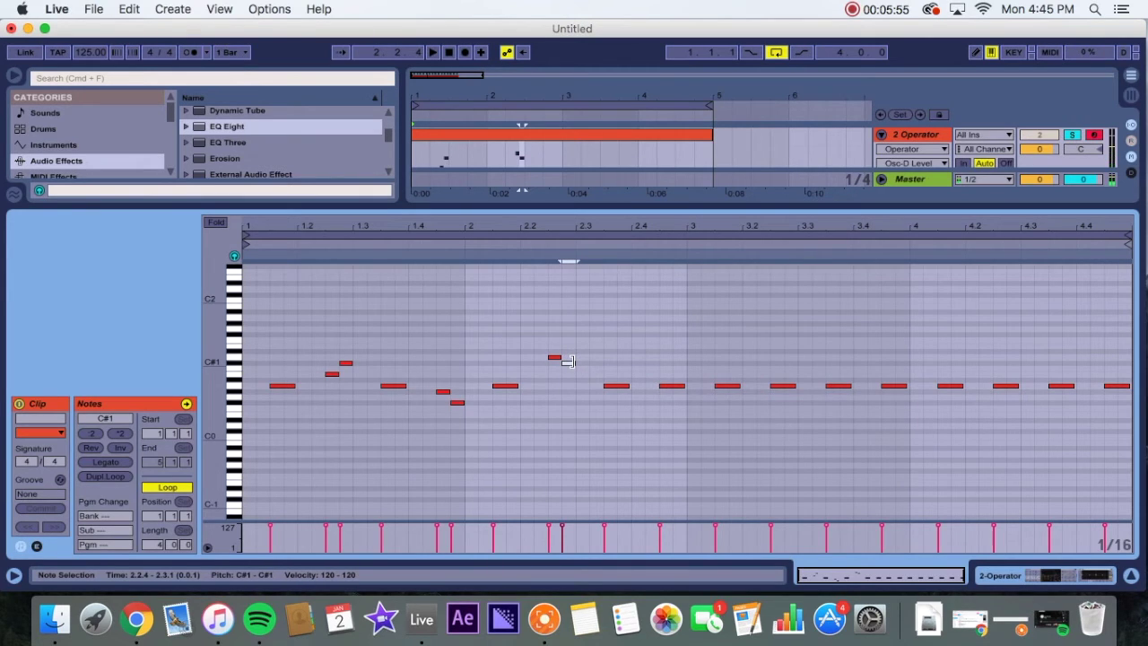
pyautogui.moveTo(575, 360); pyautogui.dragTo(565, 362)
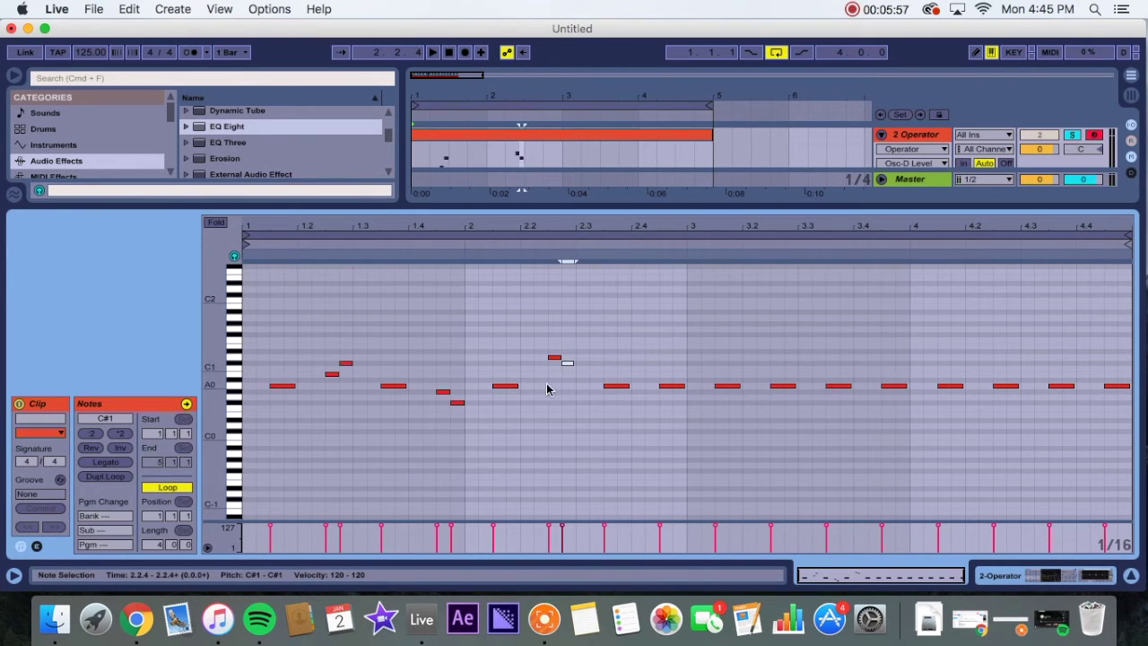
# - Shorten the F#0 and A0 notes, add an F#0 after 2.4.3, then select the notes after bar 3
pyautogui.click(462, 403)
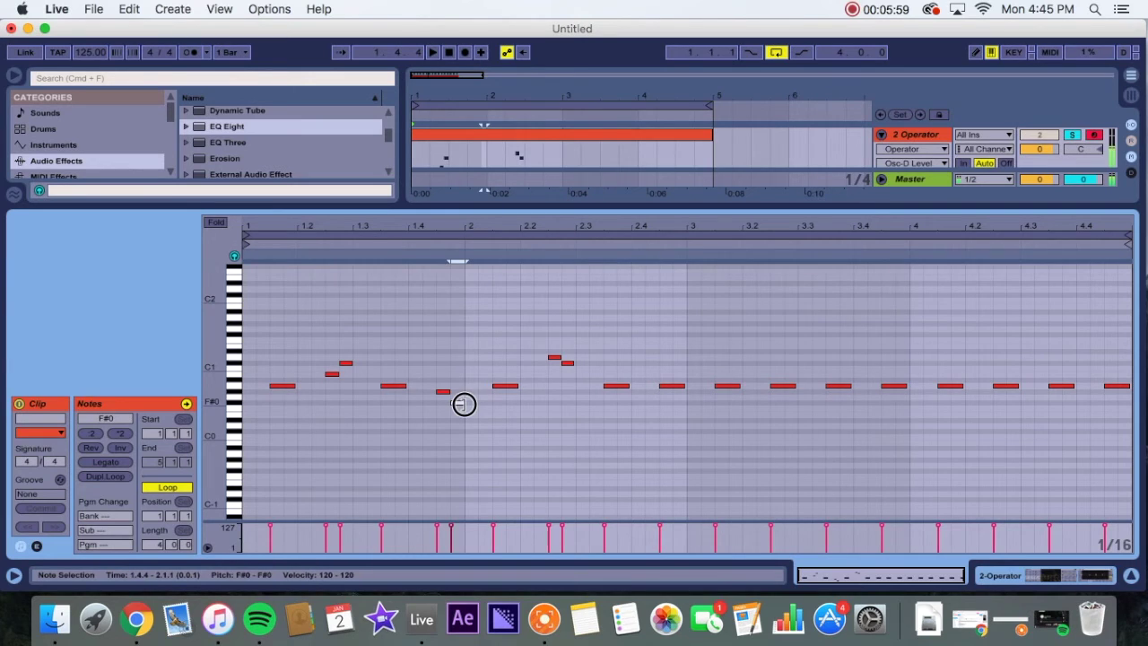
pyautogui.moveTo(463, 403); pyautogui.dragTo(453, 402)
pyautogui.click(348, 362)
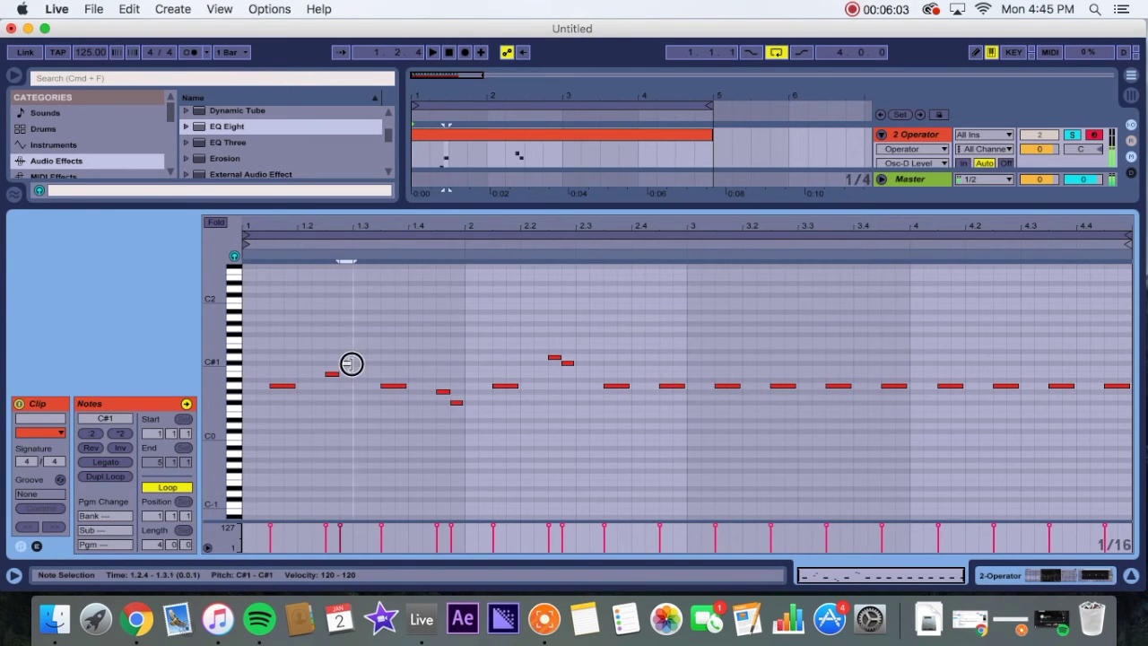
pyautogui.click(674, 386)
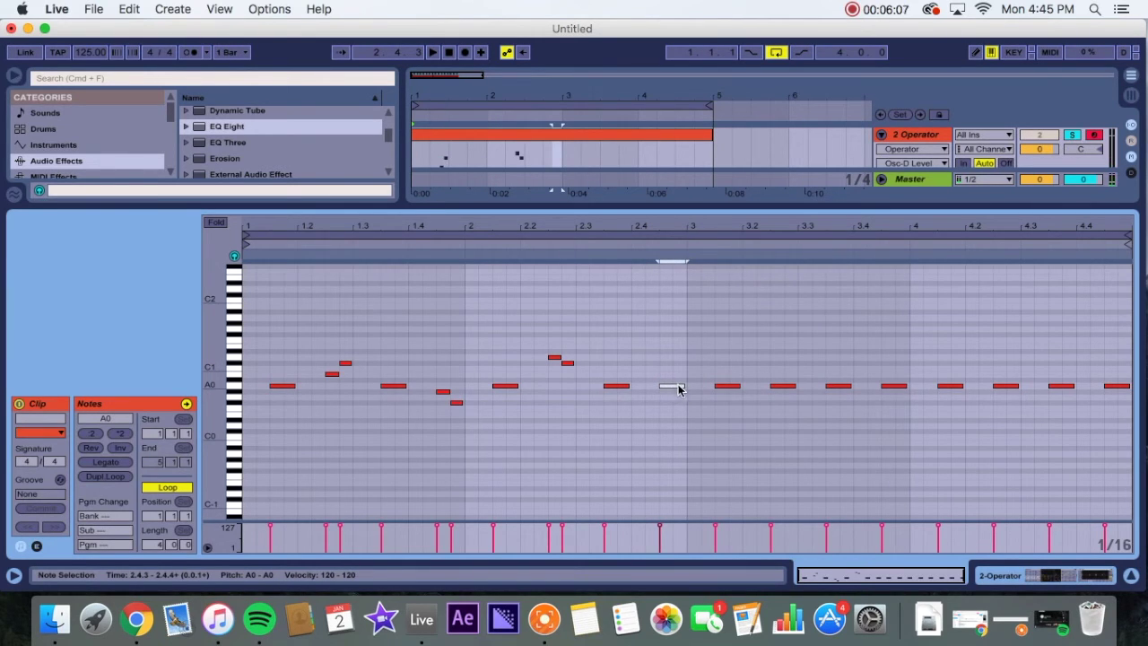
pyautogui.moveTo(680, 386)
pyautogui.mouseDown()
pyautogui.moveTo(669, 386)
pyautogui.moveTo(677, 391)
pyautogui.mouseUp()
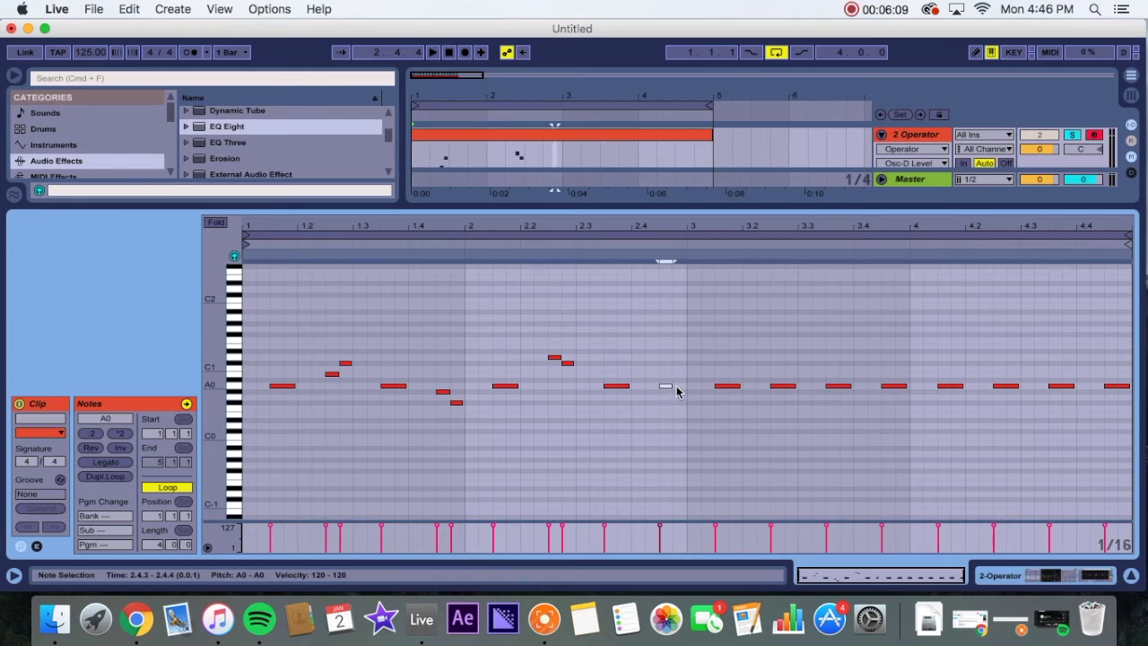
pyautogui.press('super+d')
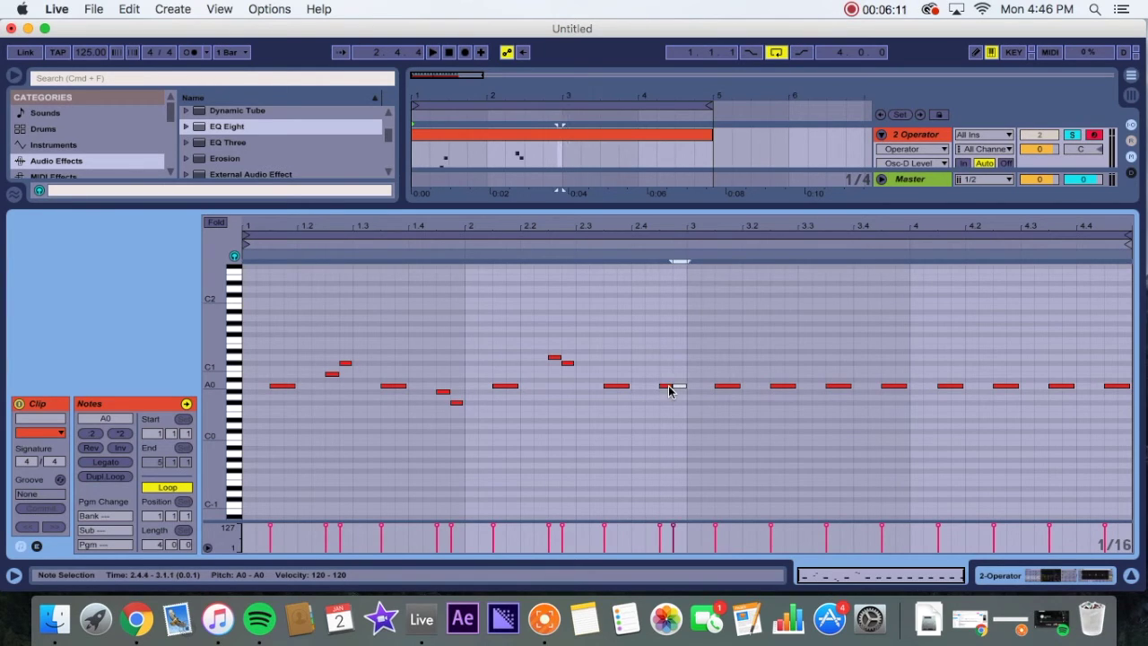
pyautogui.moveTo(679, 390)
pyautogui.mouseDown()
pyautogui.moveTo(679, 417)
pyautogui.moveTo(662, 385)
pyautogui.moveTo(665, 404)
pyautogui.mouseUp()
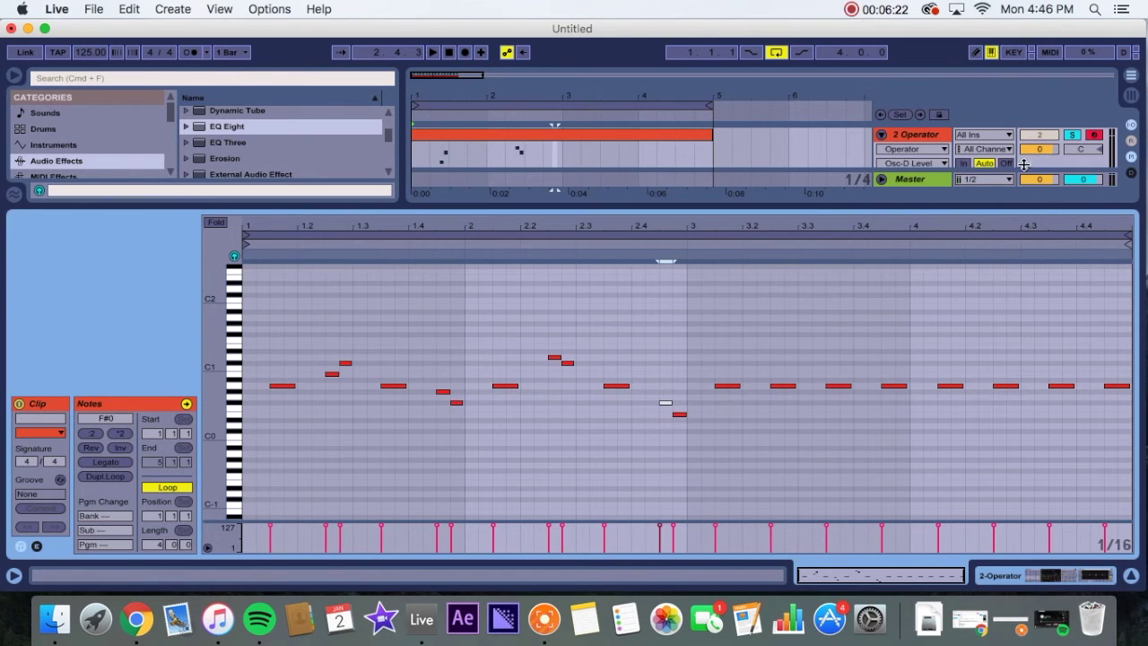
pyautogui.moveTo(717, 343); pyautogui.dragTo(1130, 428)
# - Delete the eight old notes, copy the twelve-note two-bar pattern into bars 3–4, and play
pyautogui.press('Delete')
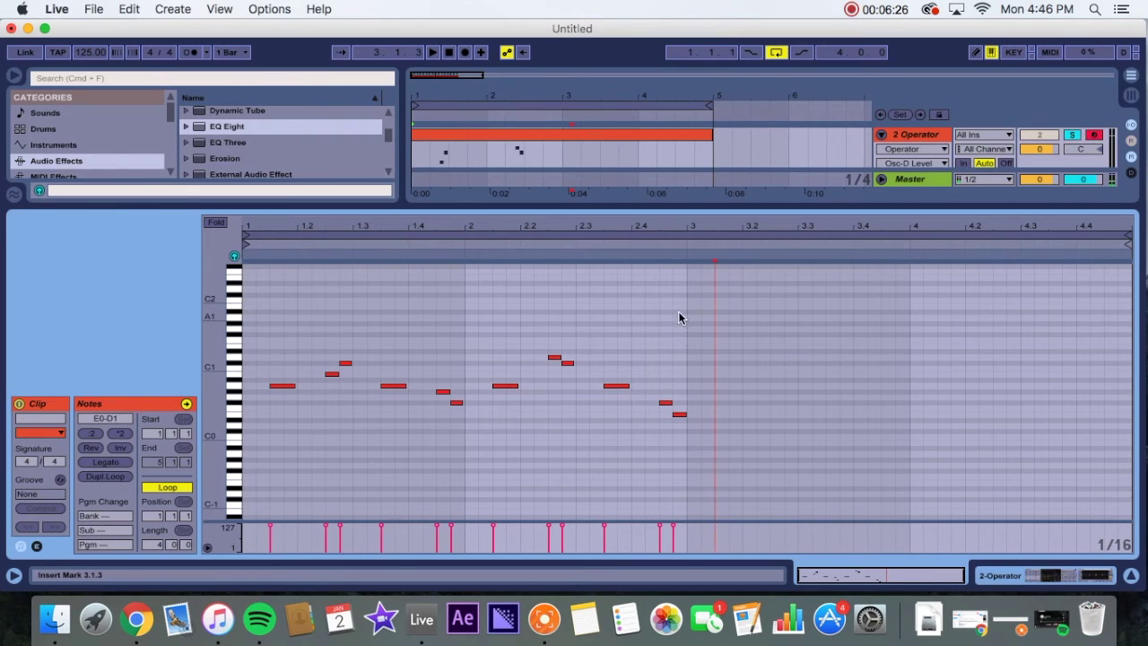
pyautogui.moveTo(681, 307); pyautogui.dragTo(253, 441)
pyautogui.press('super+c')
pyautogui.press('super+v')
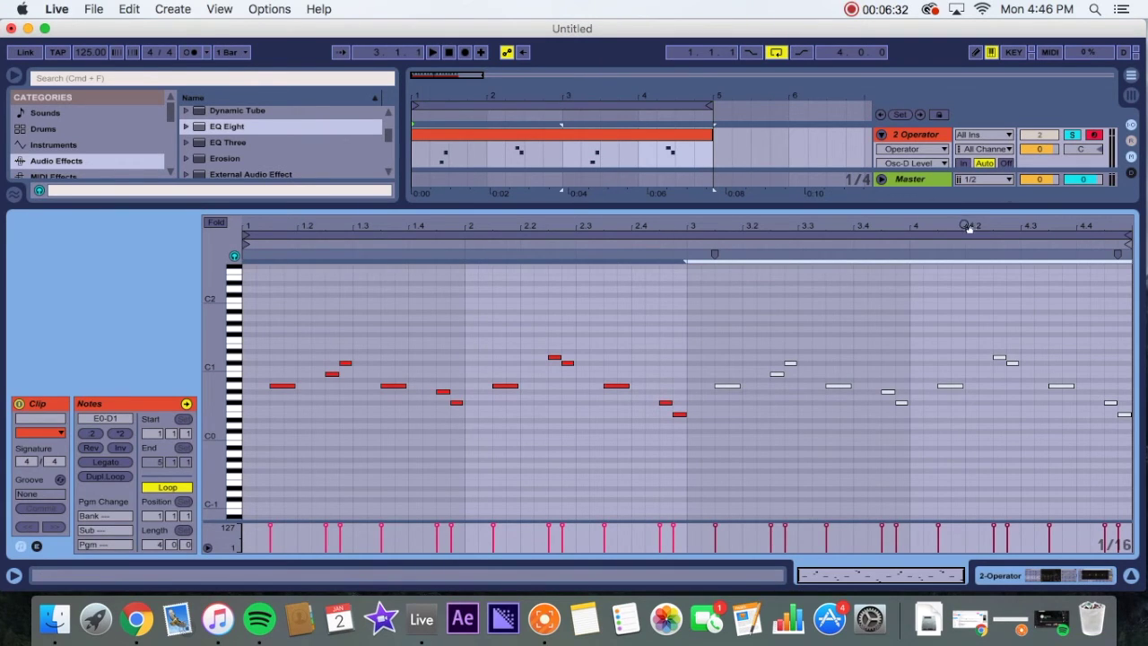
pyautogui.press('space')
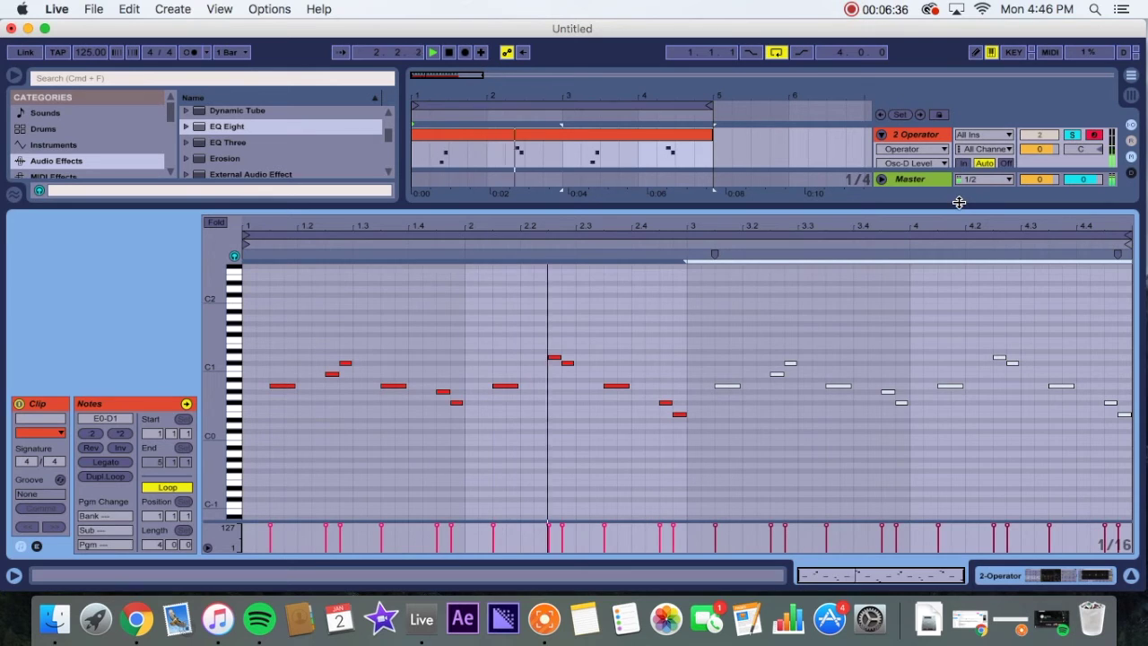
# - Show 2 Operator's devices with oscillator B, toggle the track off and on during playback, then stop
pyautogui.moveTo(959, 204); pyautogui.dragTo(941, 502)
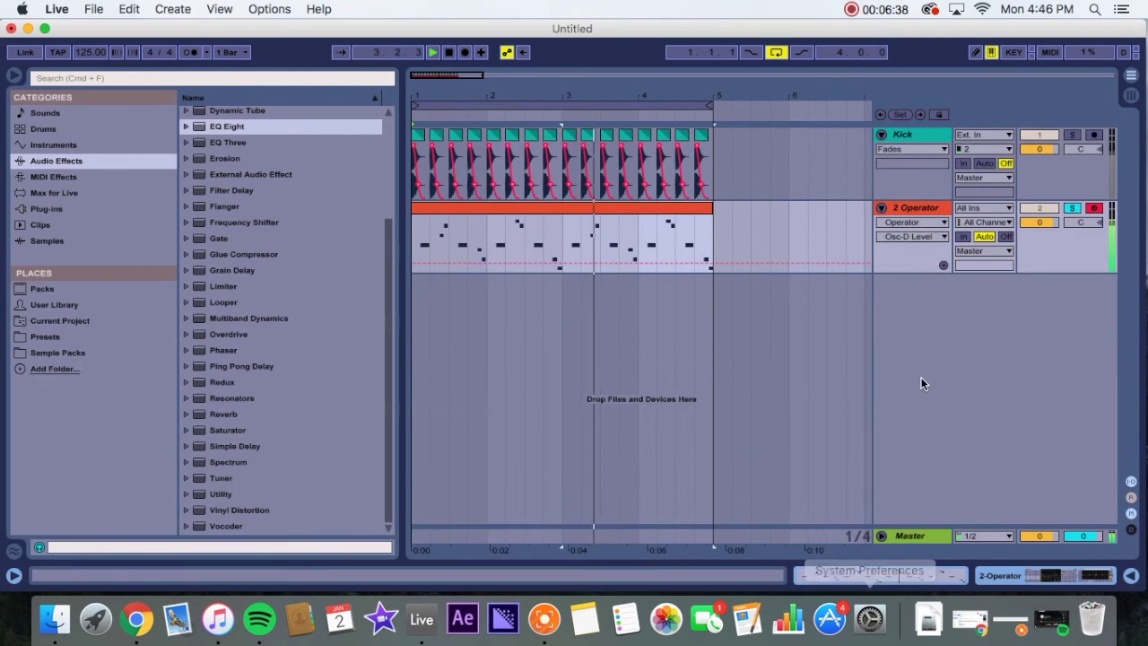
pyautogui.doubleClick(929, 210)
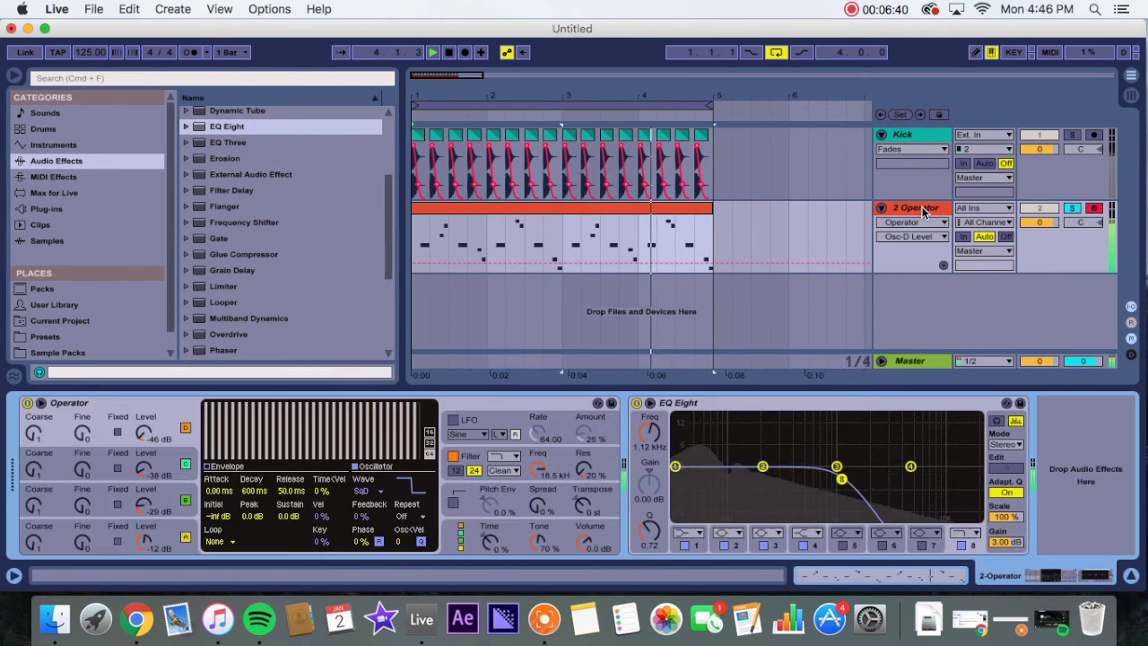
pyautogui.click(136, 488)
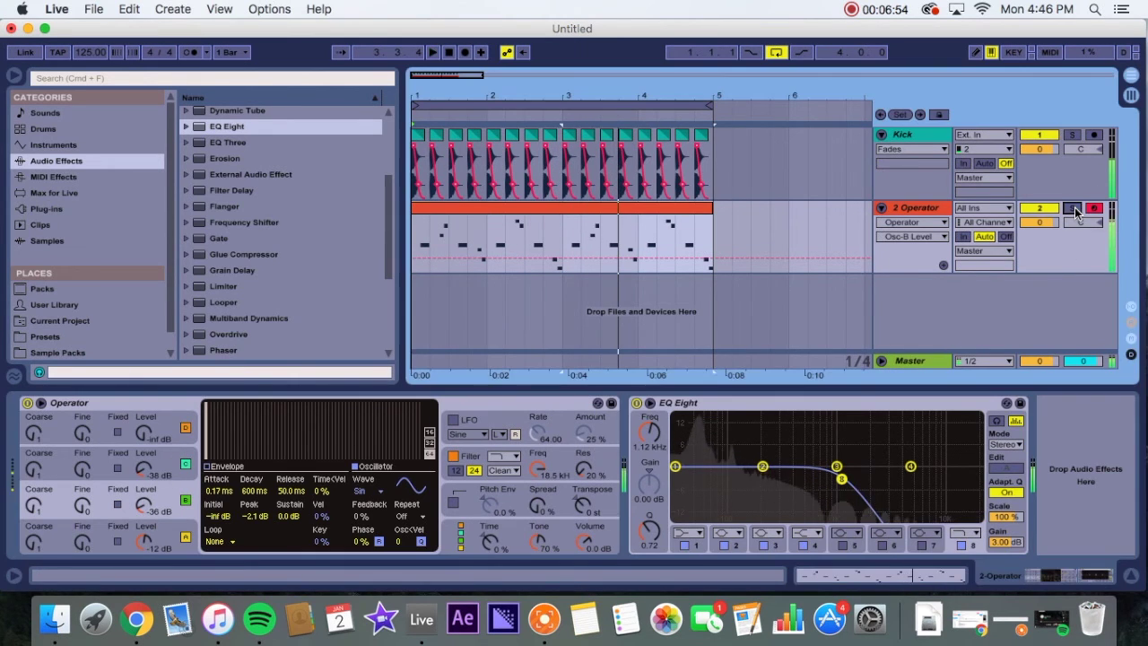
pyautogui.click(1037, 209)
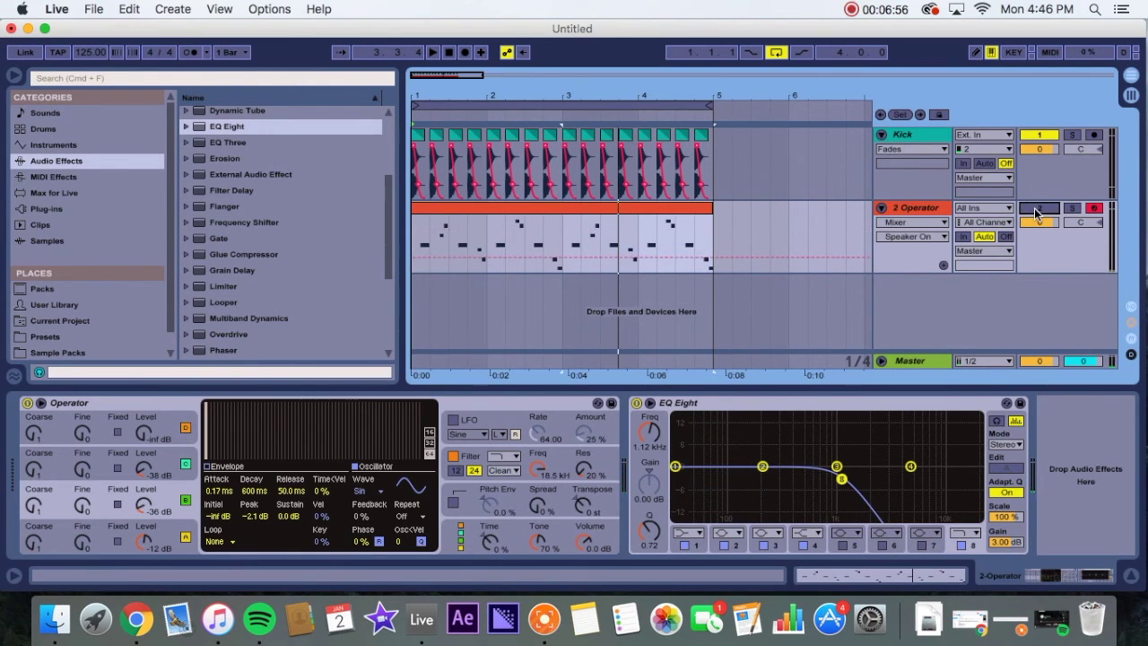
pyautogui.press('space')
pyautogui.click(1037, 209)
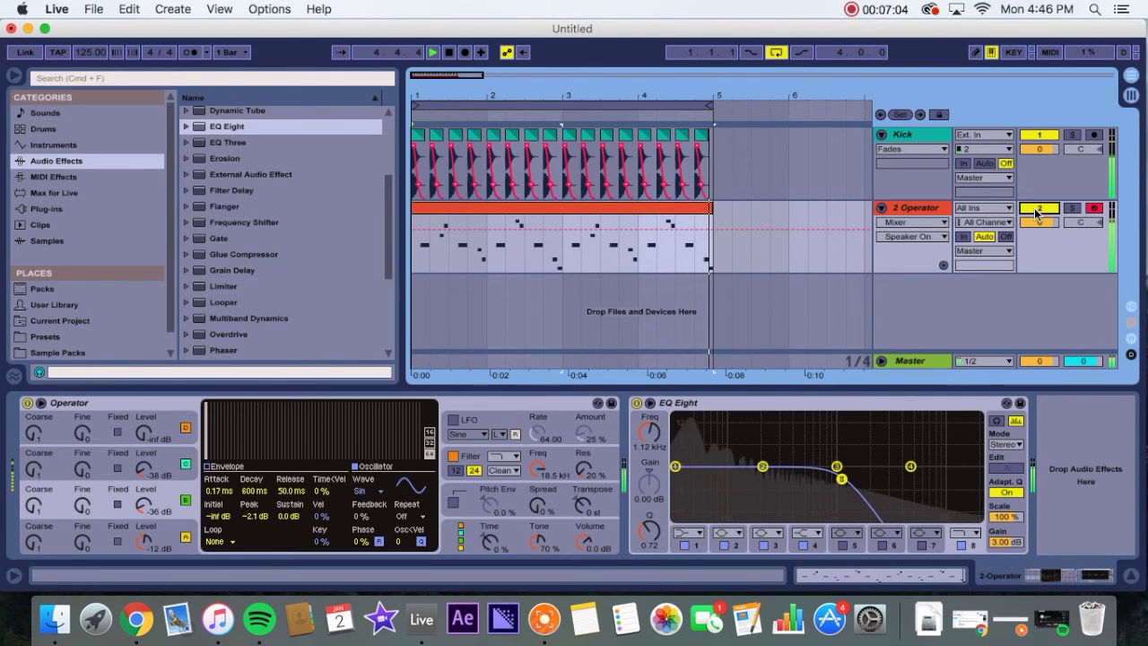
pyautogui.press('space')
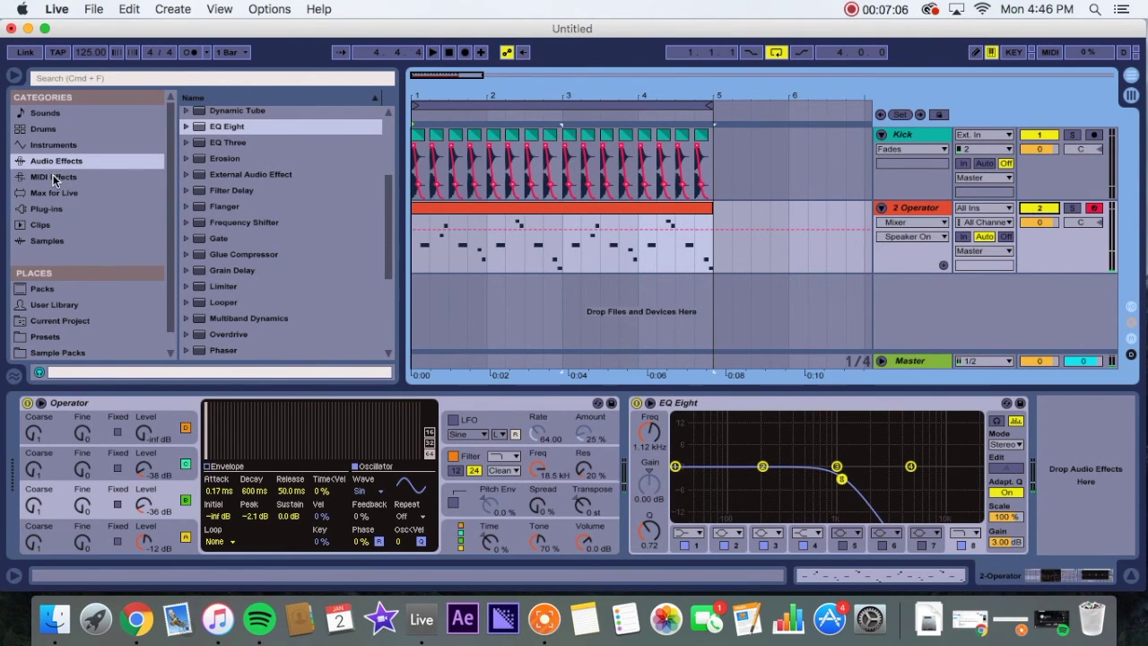
# - Show the Sample Packs contents in the browser and expand the House Basics folder
pyautogui.scroll(-5, 216, 234)
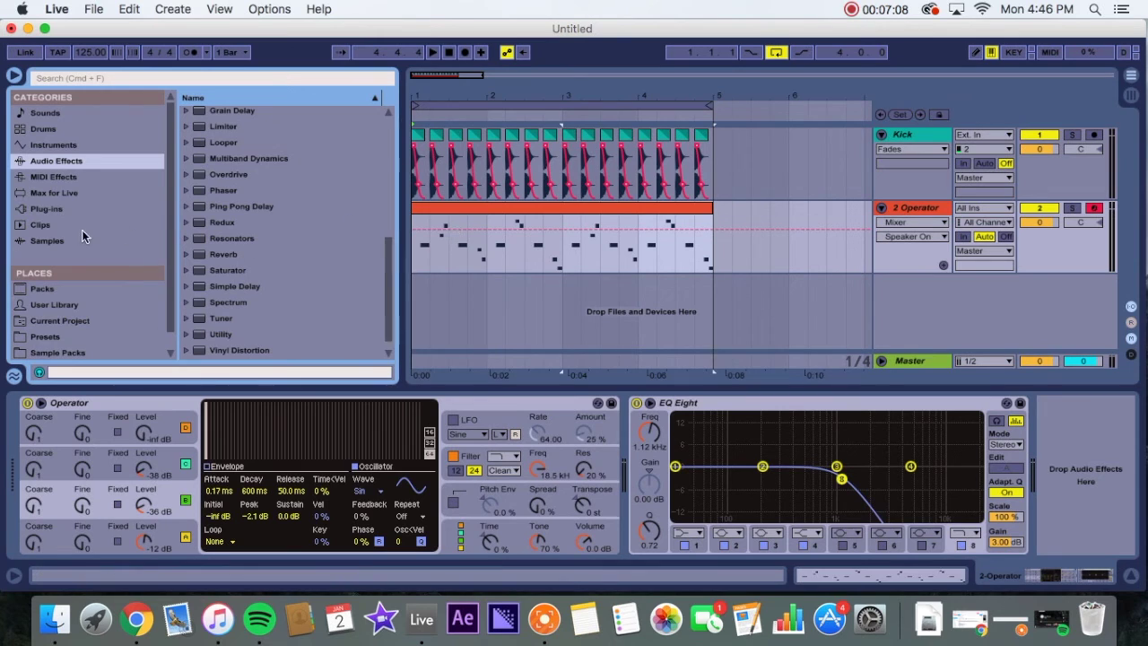
pyautogui.scroll(-1, 74, 337)
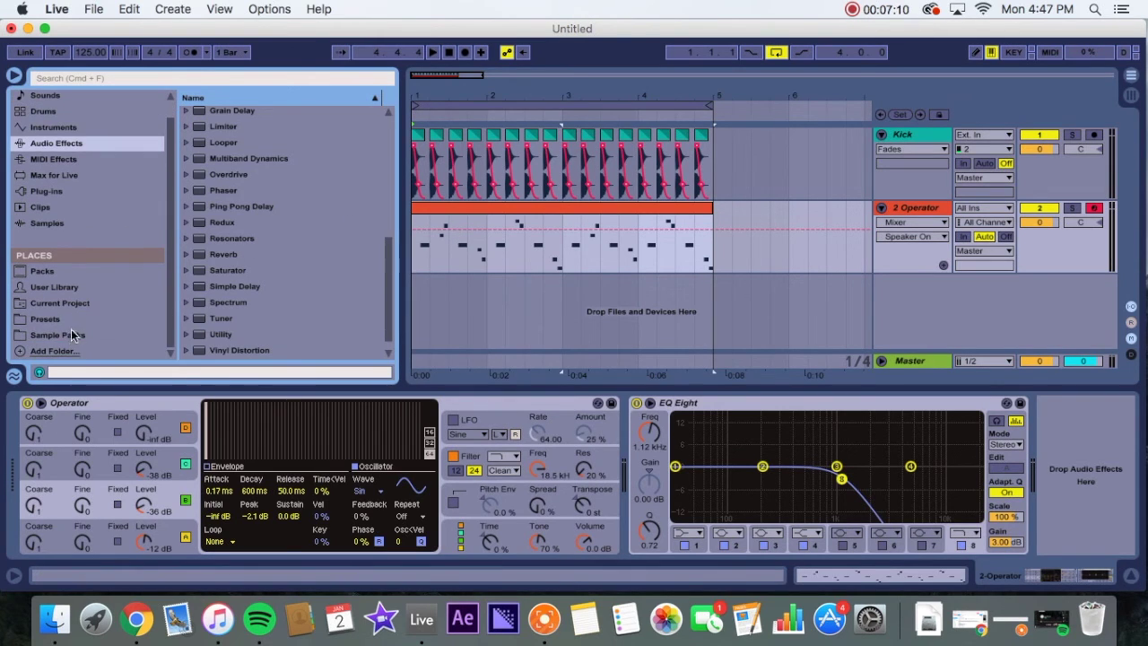
pyautogui.click(61, 334)
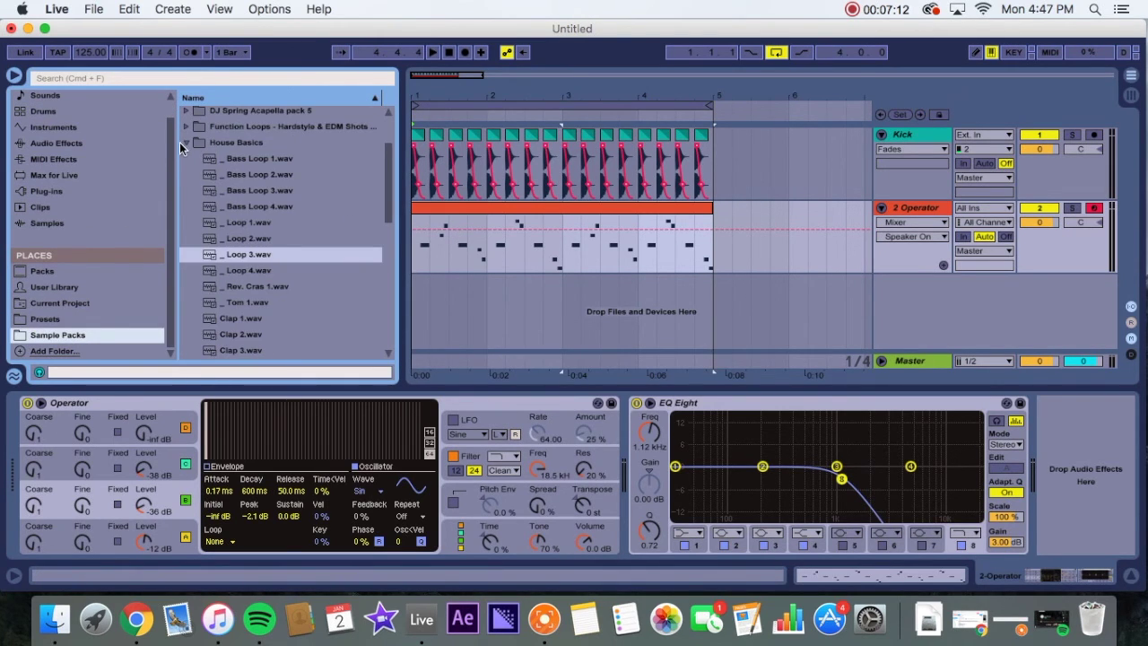
pyautogui.click(181, 141)
pyautogui.click(186, 224)
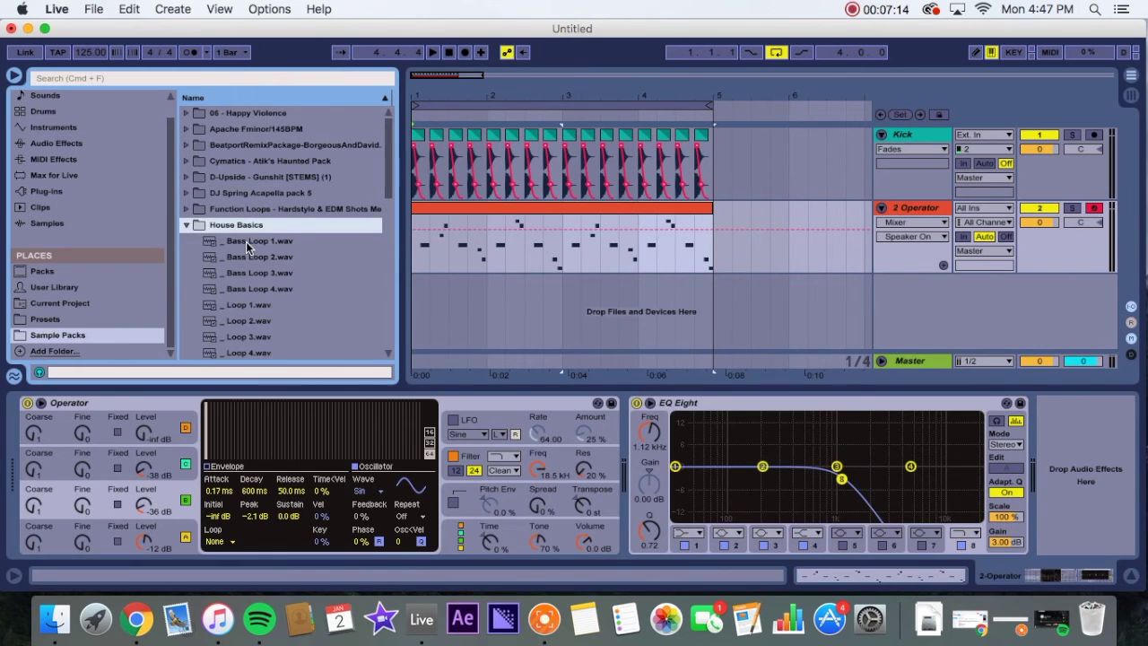
pyautogui.scroll(-10, 247, 240)
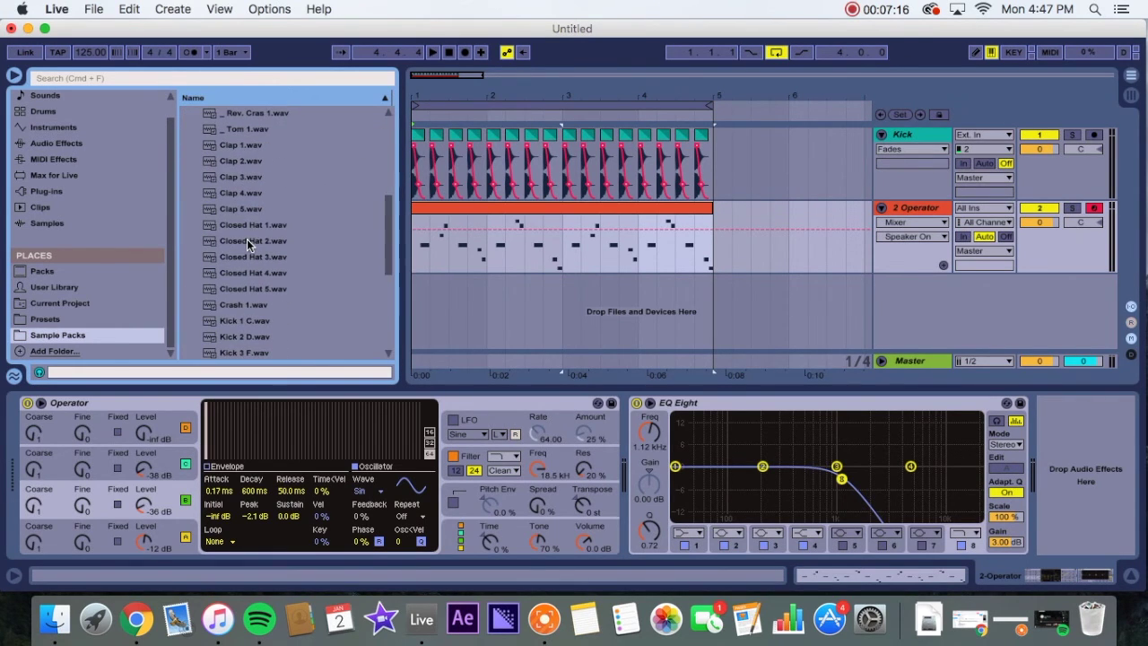
pyautogui.scroll(-5, 247, 239)
pyautogui.scroll(10, 245, 238)
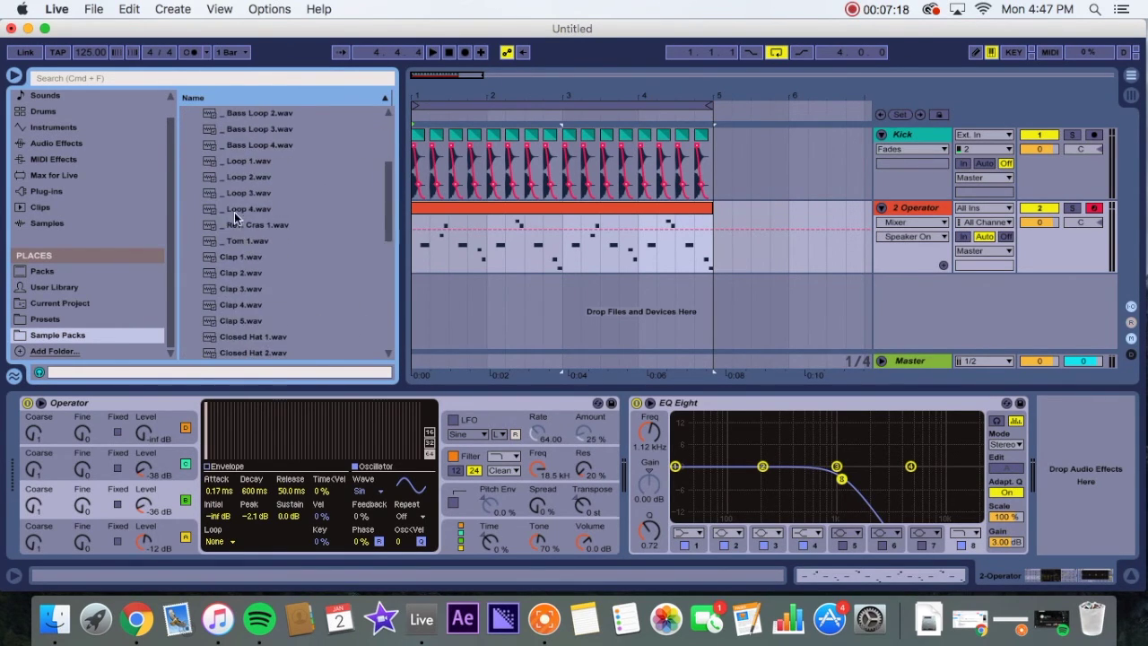
pyautogui.scroll(5, 234, 211)
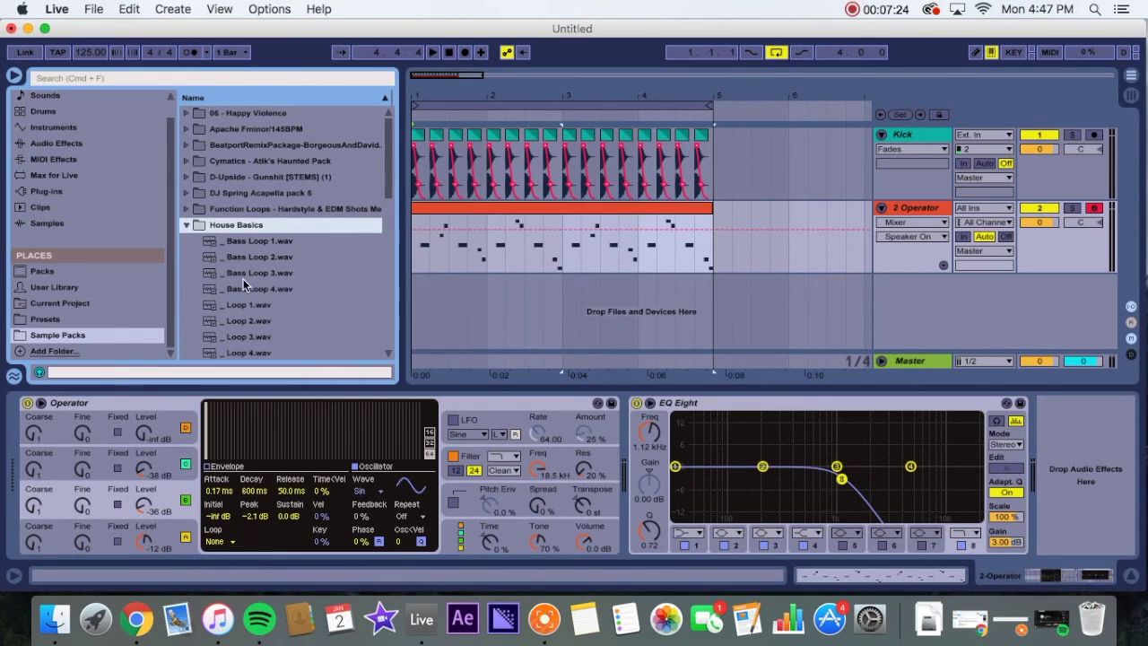
pyautogui.scroll(-5, 269, 284)
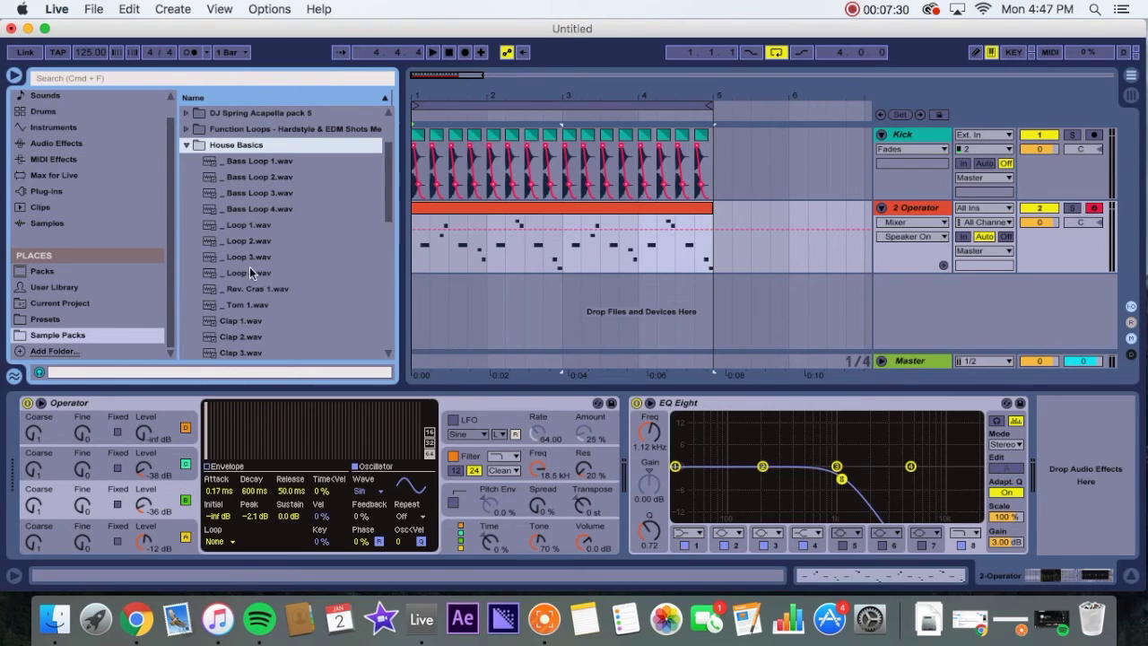
# - Preview Loop 4.wav and Loop 3.wav, ending on Loop 3.wav
pyautogui.click(249, 269)
pyautogui.click(248, 256)
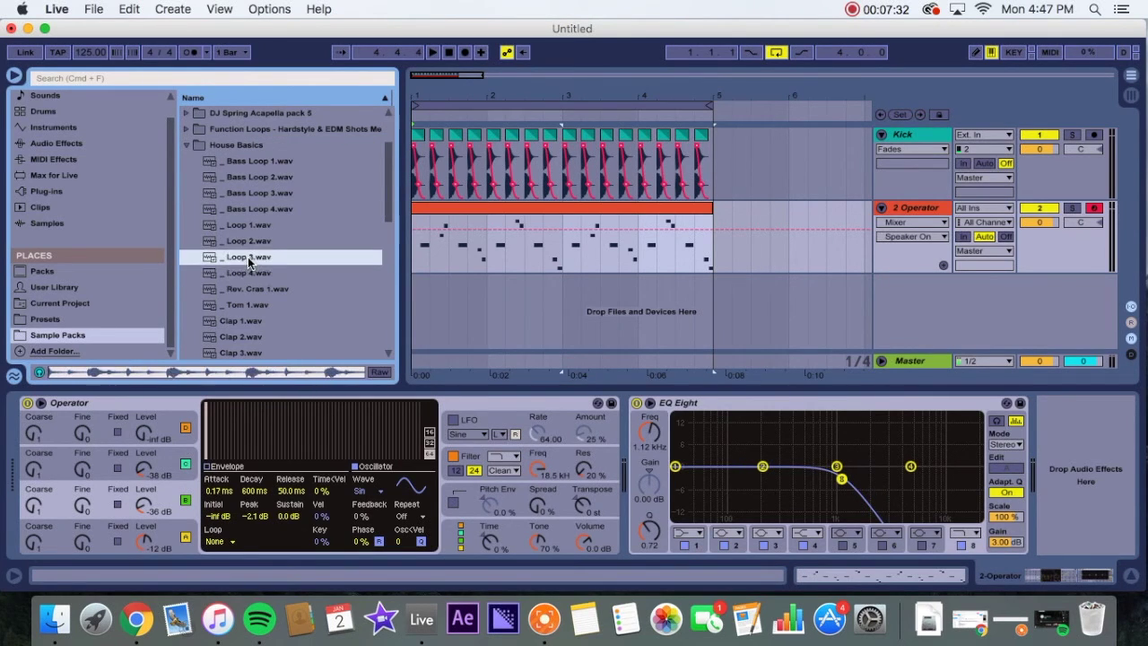
pyautogui.click(250, 242)
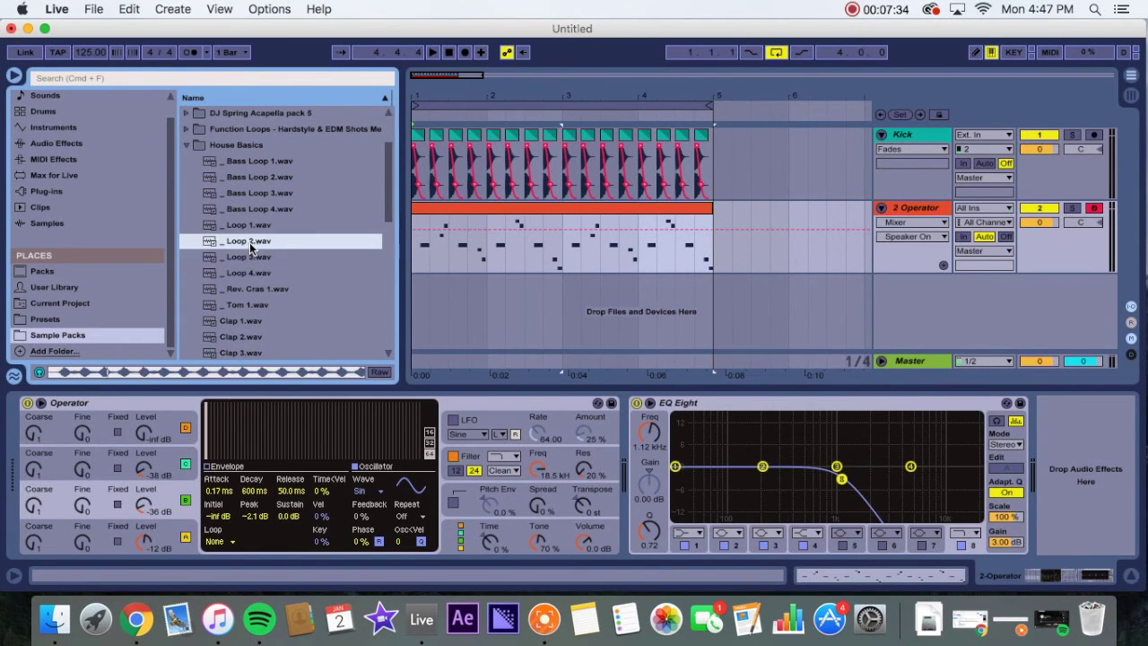
pyautogui.click(249, 254)
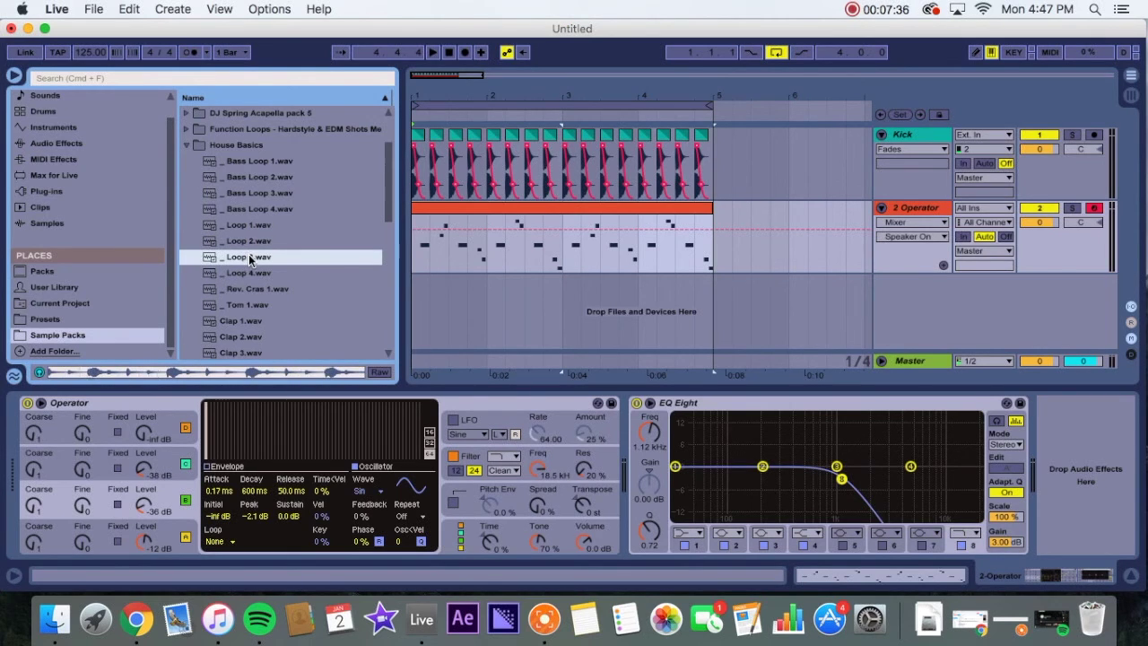
# - Put Loop 3.wav on a new audio track at -9.0 dB, duplicate the clip across bars 1–4, and play
pyautogui.moveTo(249, 256); pyautogui.dragTo(420, 291)
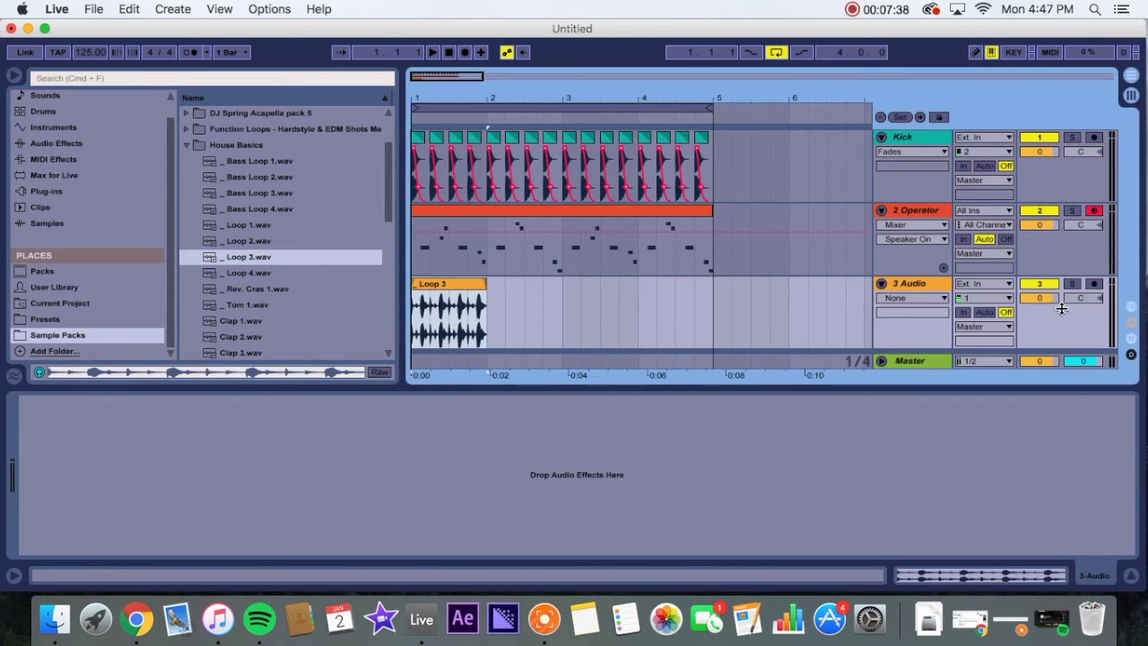
pyautogui.click(1040, 298)
pyautogui.moveTo(1041, 298); pyautogui.dragTo(1041, 310)
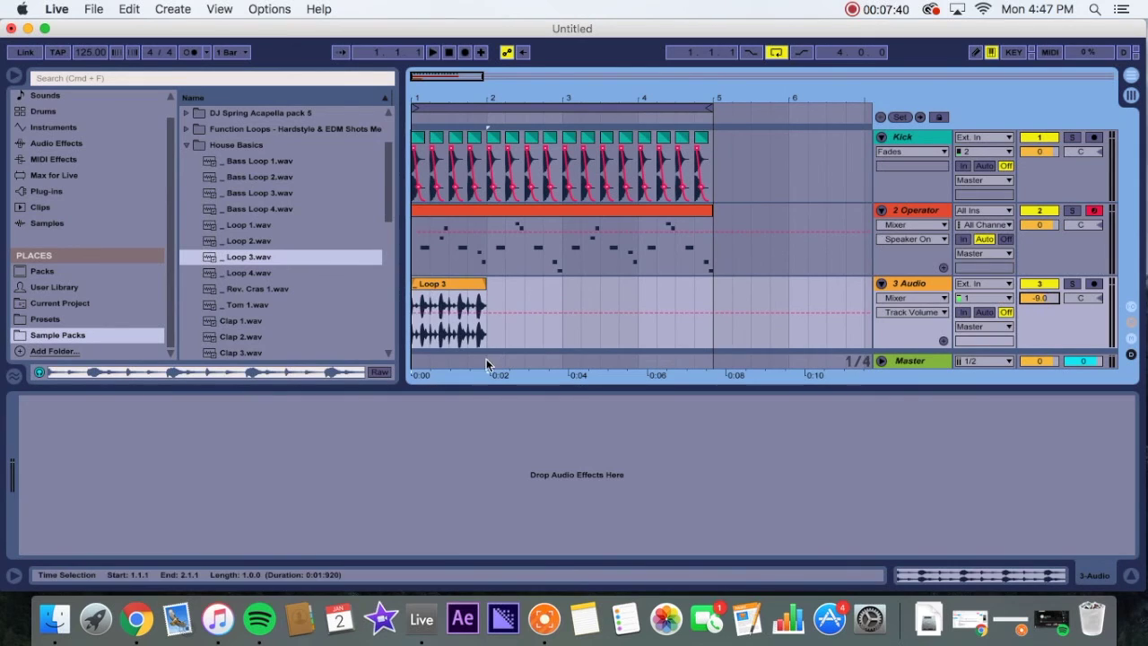
pyautogui.click(454, 282)
pyautogui.press('super+d')
pyautogui.press('super+d')
pyautogui.press('super+d')
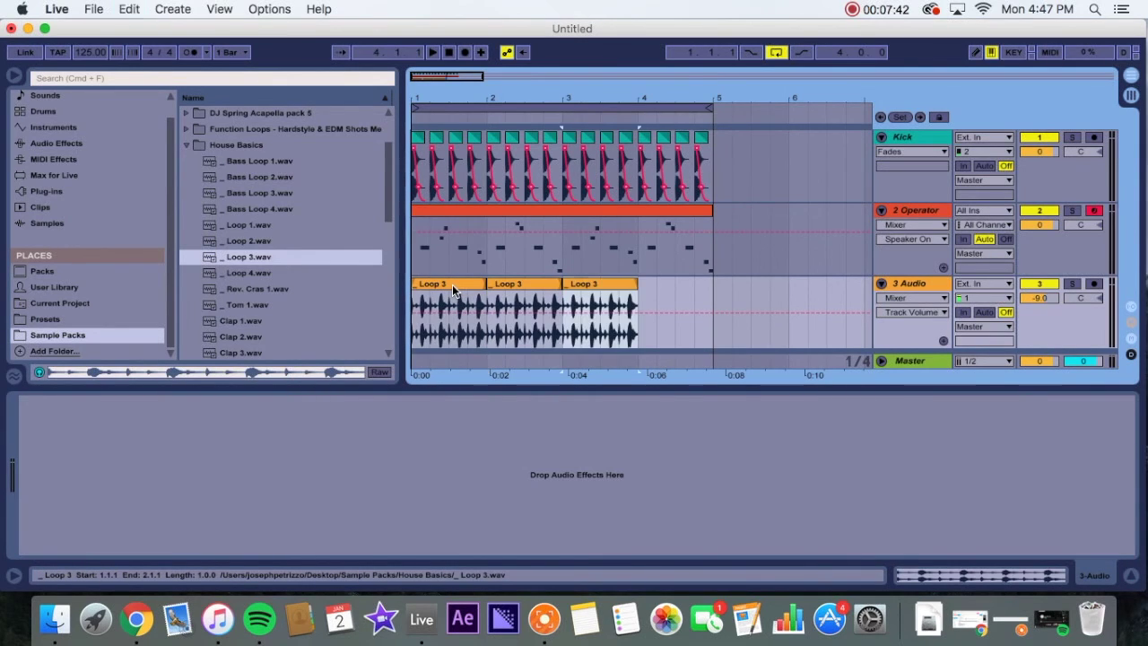
pyautogui.press('space')
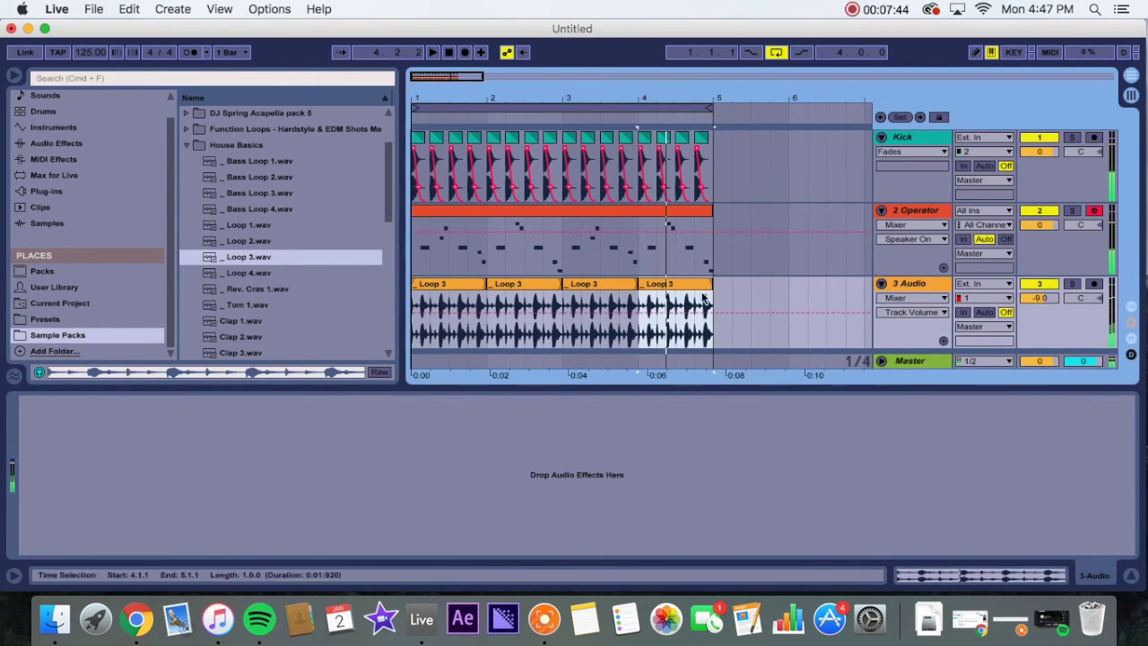
# - Add Reverb from Audio Effects to the Loop 3 track with High quality
pyautogui.click(63, 144)
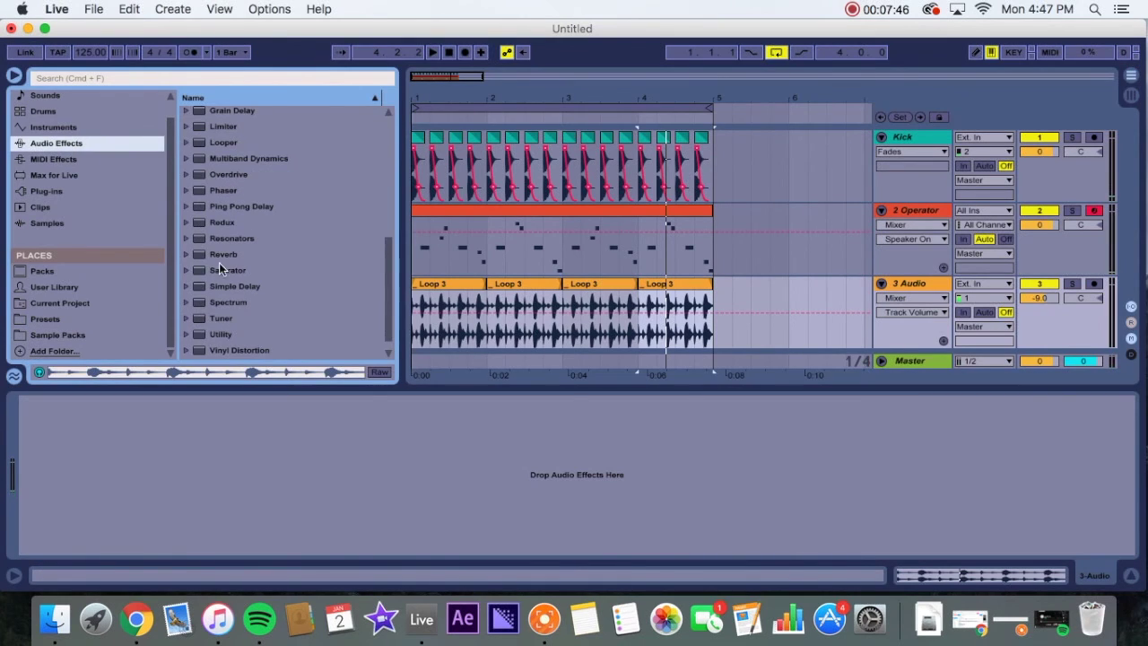
pyautogui.moveTo(204, 255); pyautogui.dragTo(906, 285)
pyautogui.click(190, 442)
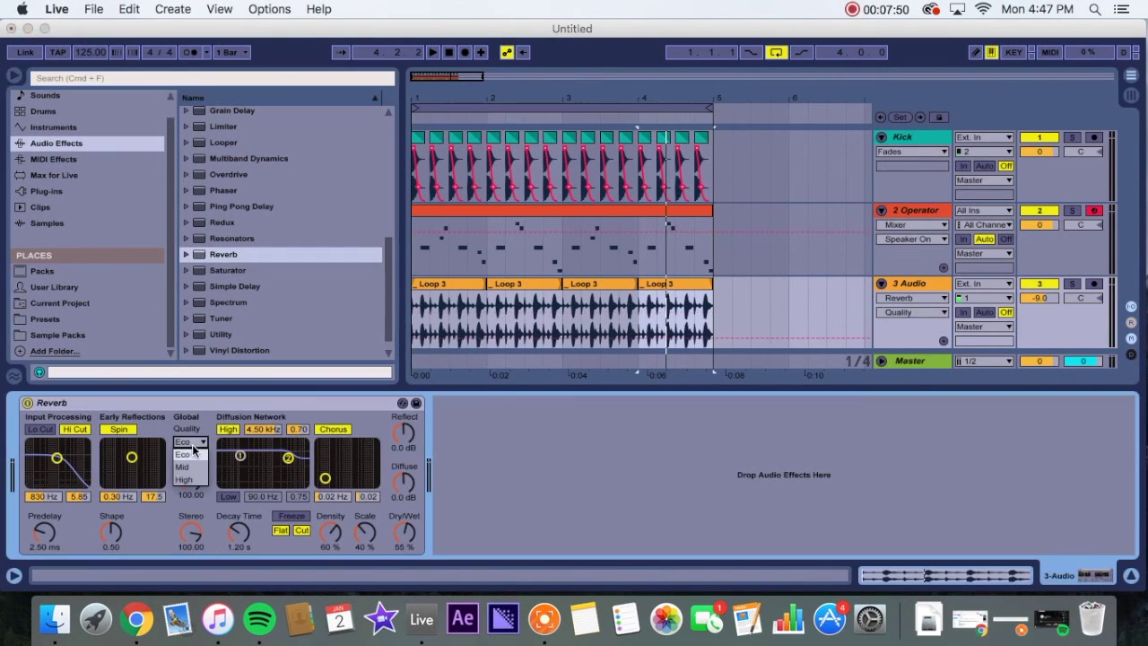
pyautogui.click(186, 475)
# - Set the Reverb to input low cut only at 1.36 kHz, 1.78 s decay and 33% dry/wet, then play
pyautogui.click(87, 430)
pyautogui.click(40, 429)
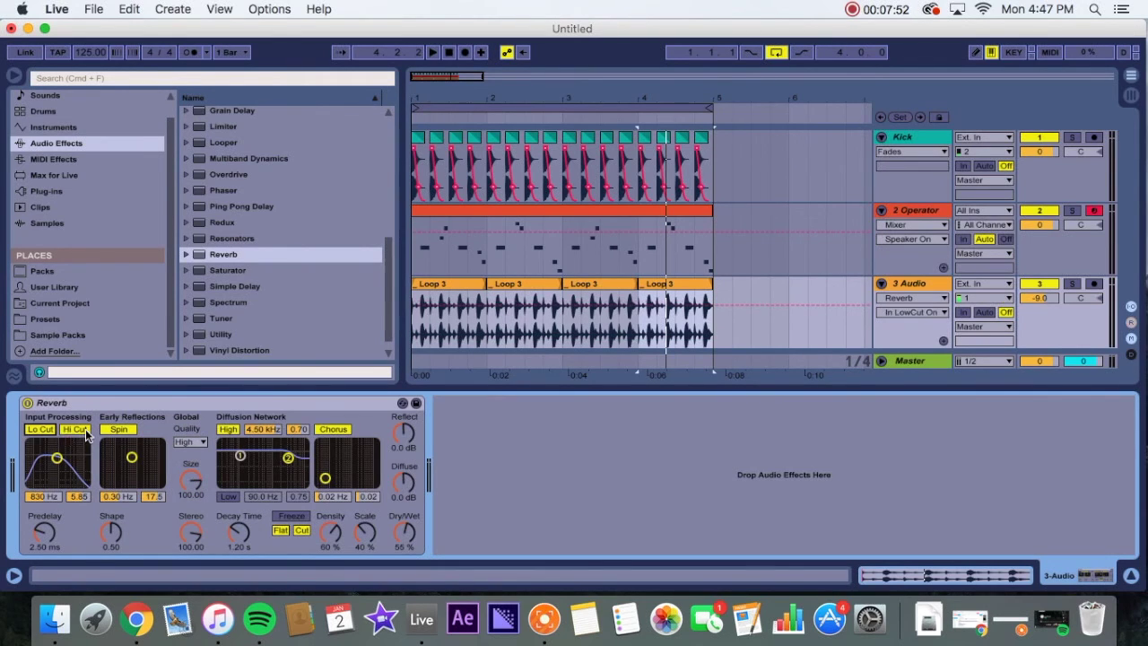
pyautogui.moveTo(57, 458); pyautogui.dragTo(61, 458)
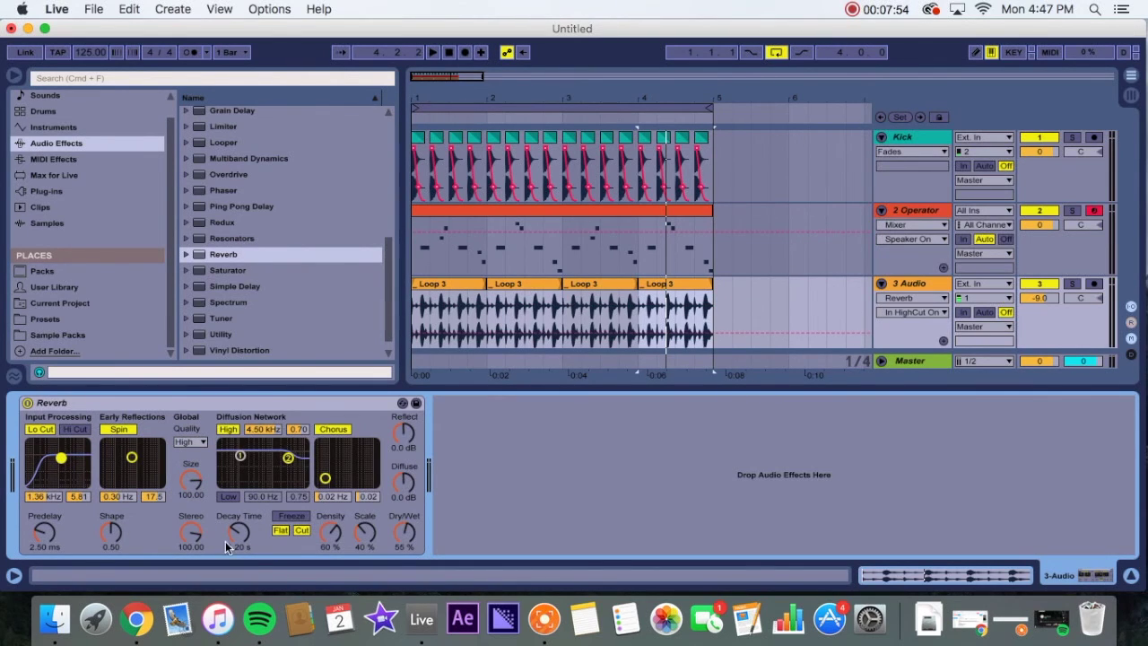
pyautogui.moveTo(227, 548); pyautogui.dragTo(227, 544)
pyautogui.moveTo(404, 533); pyautogui.dragTo(404, 530)
pyautogui.press('space')
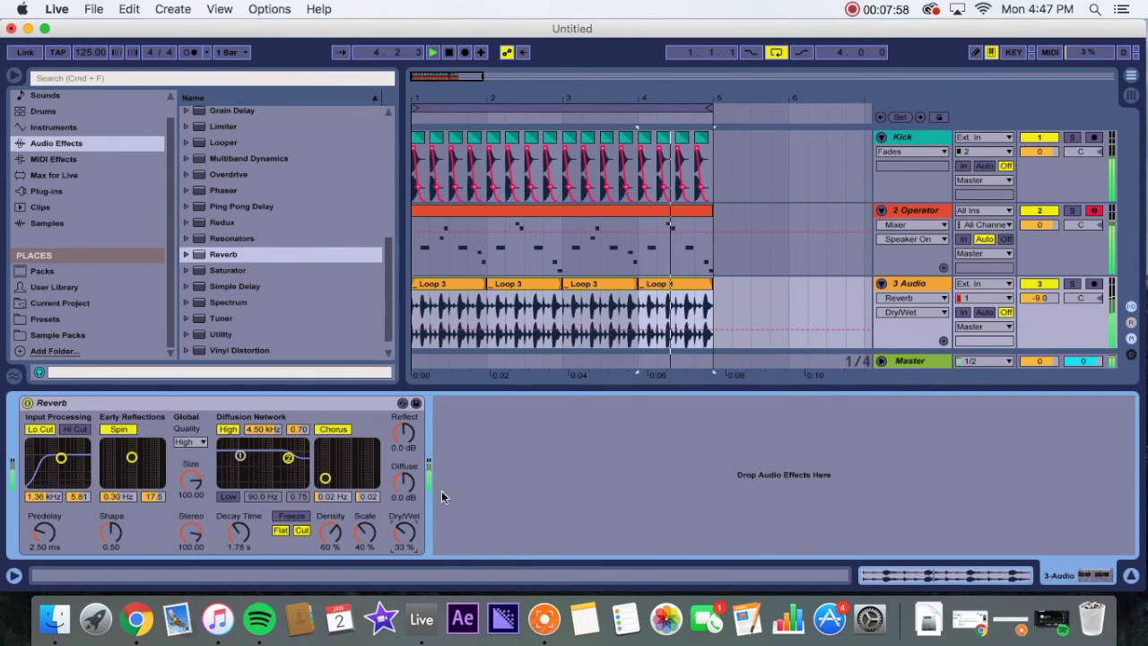
pyautogui.moveTo(576, 388); pyautogui.dragTo(568, 502)
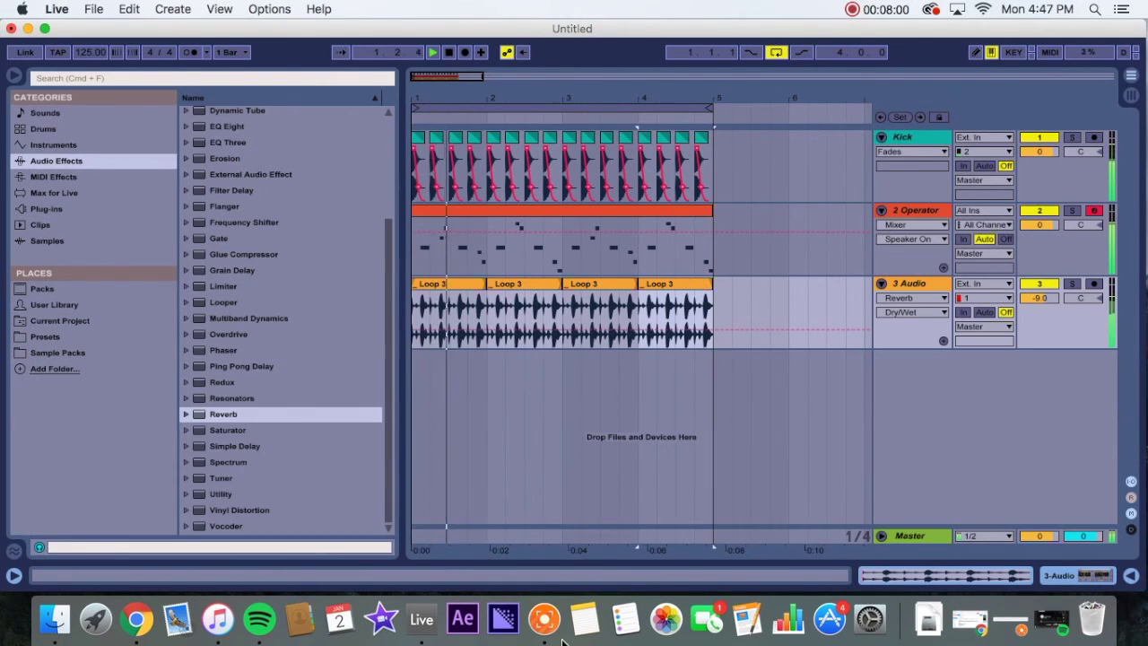
# - Hide the browser, zoom so bars 1–5 fit, and play kick, bass and Loop 3 together, then stop
pyautogui.click(13, 76)
pyautogui.moveTo(90, 91); pyautogui.dragTo(248, 139)
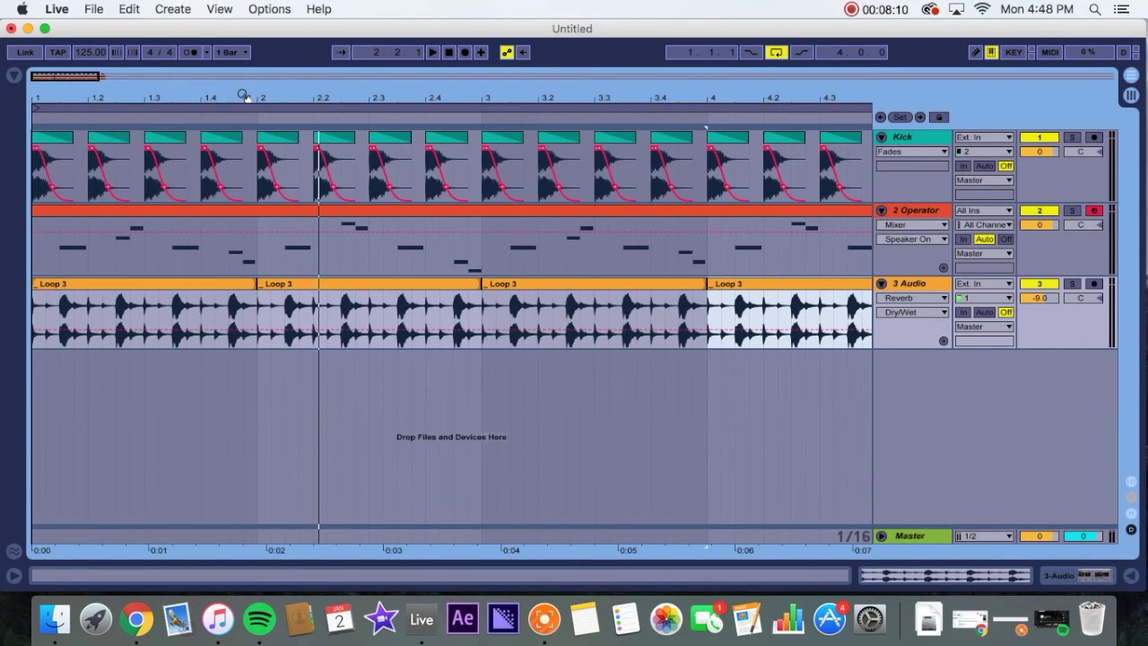
pyautogui.moveTo(281, 96); pyautogui.dragTo(228, 99)
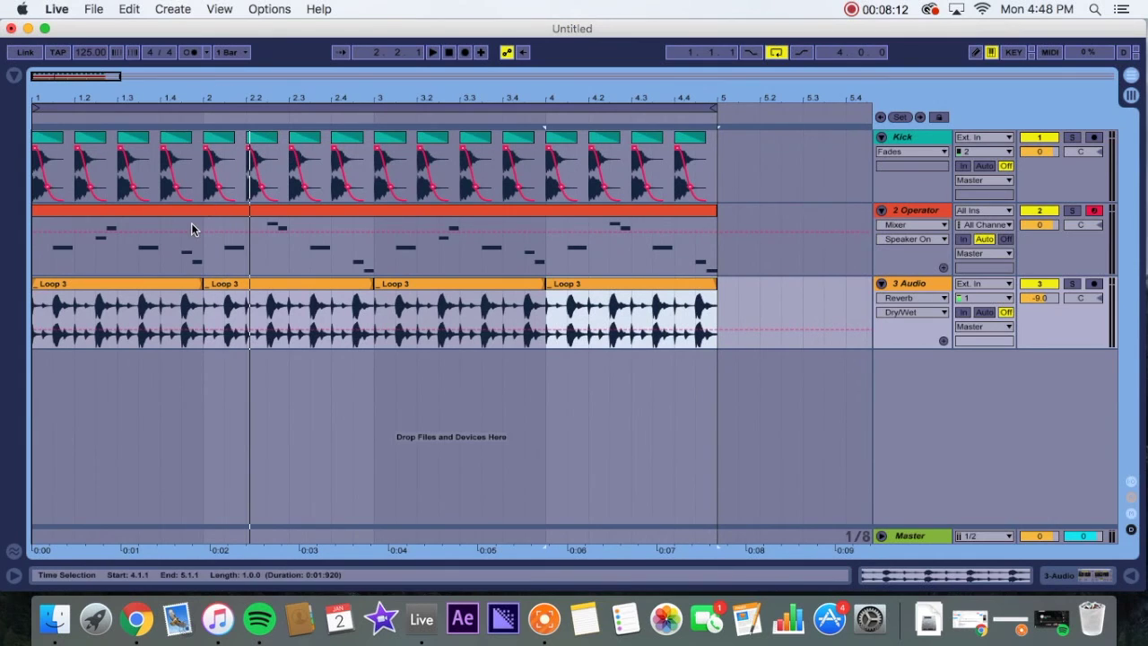
pyautogui.click(111, 221)
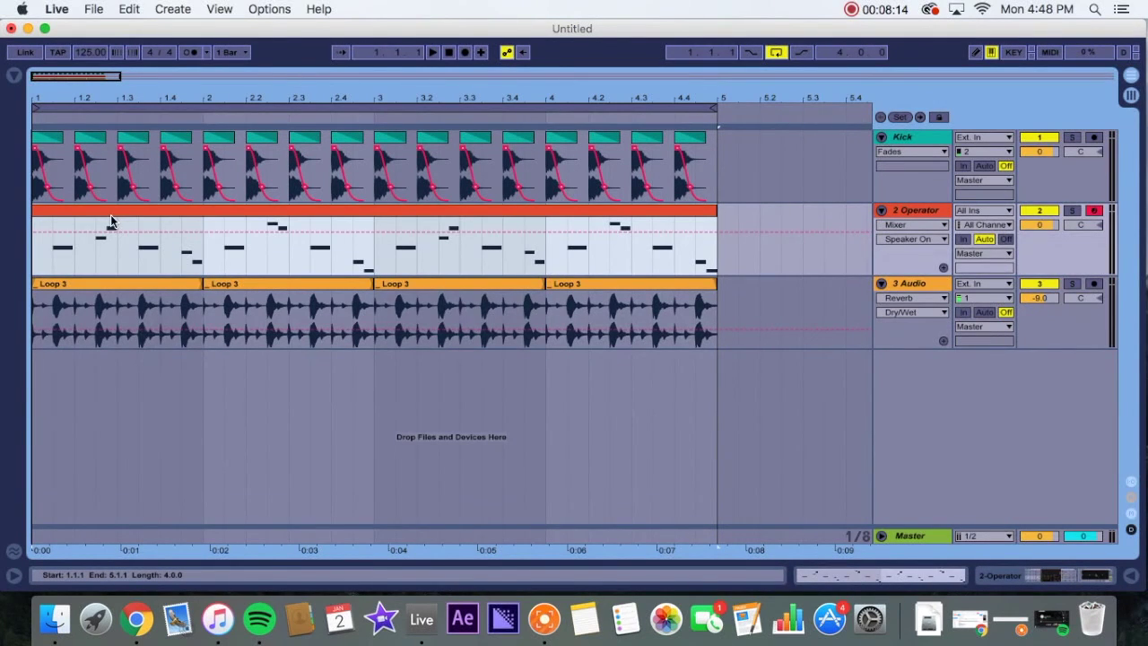
pyautogui.press('space')
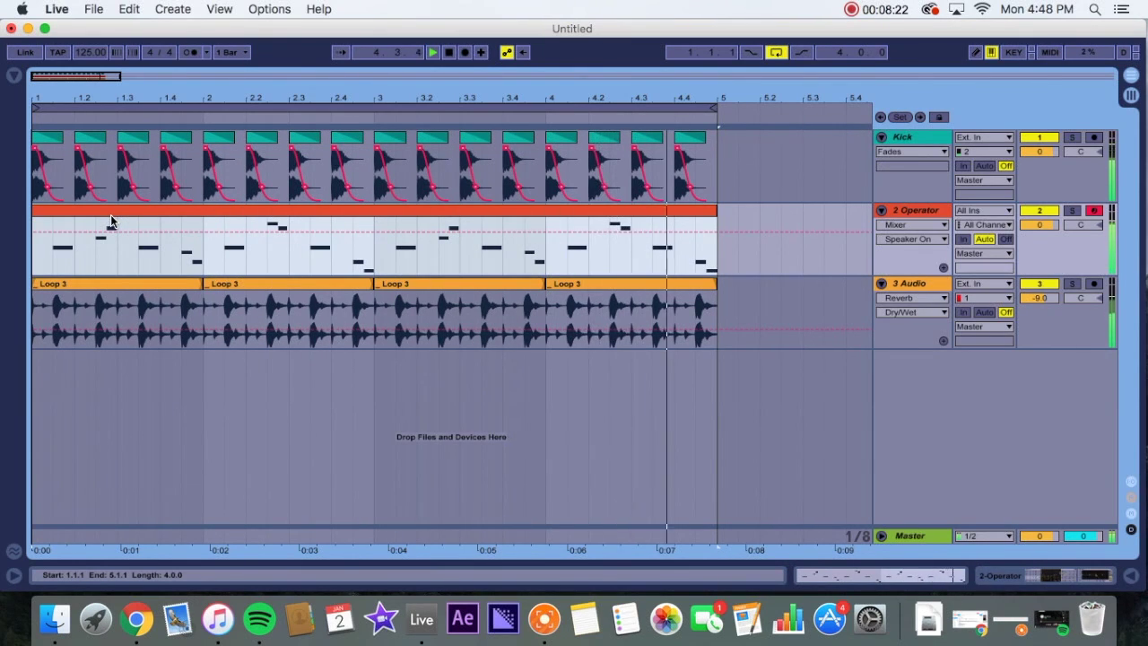
pyautogui.press('space')
# - Zoom the arrangement in and out, set the insert mark at 4.1.1, and end with bars 1–11 visible
pyautogui.moveTo(294, 99); pyautogui.dragTo(233, 102)
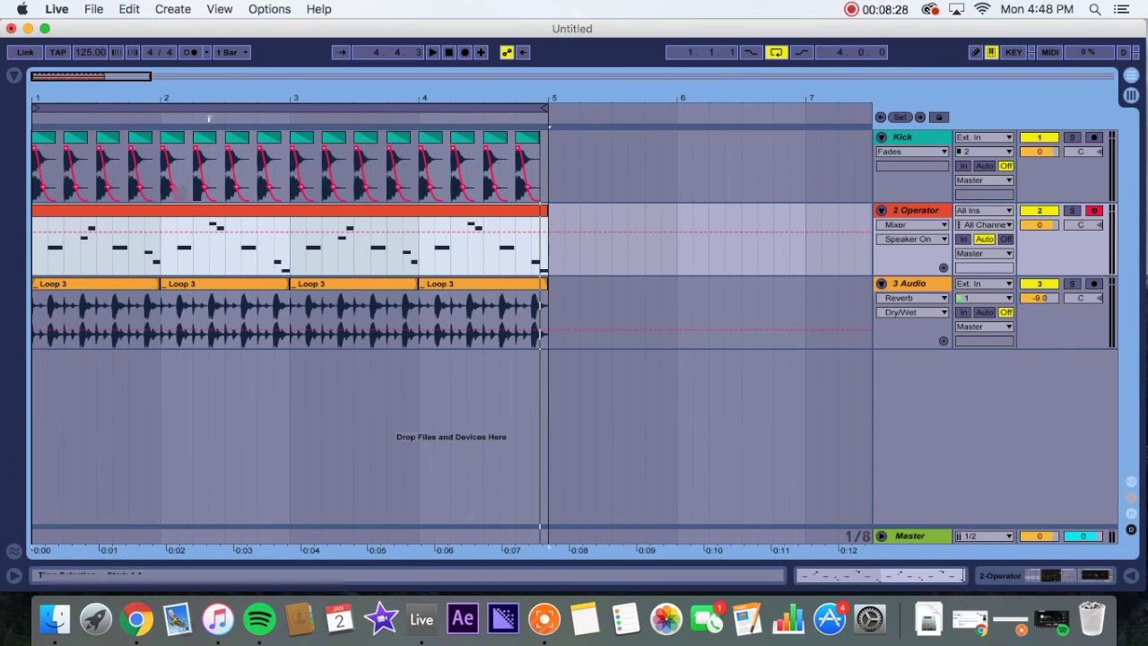
pyautogui.moveTo(285, 96); pyautogui.dragTo(265, 135)
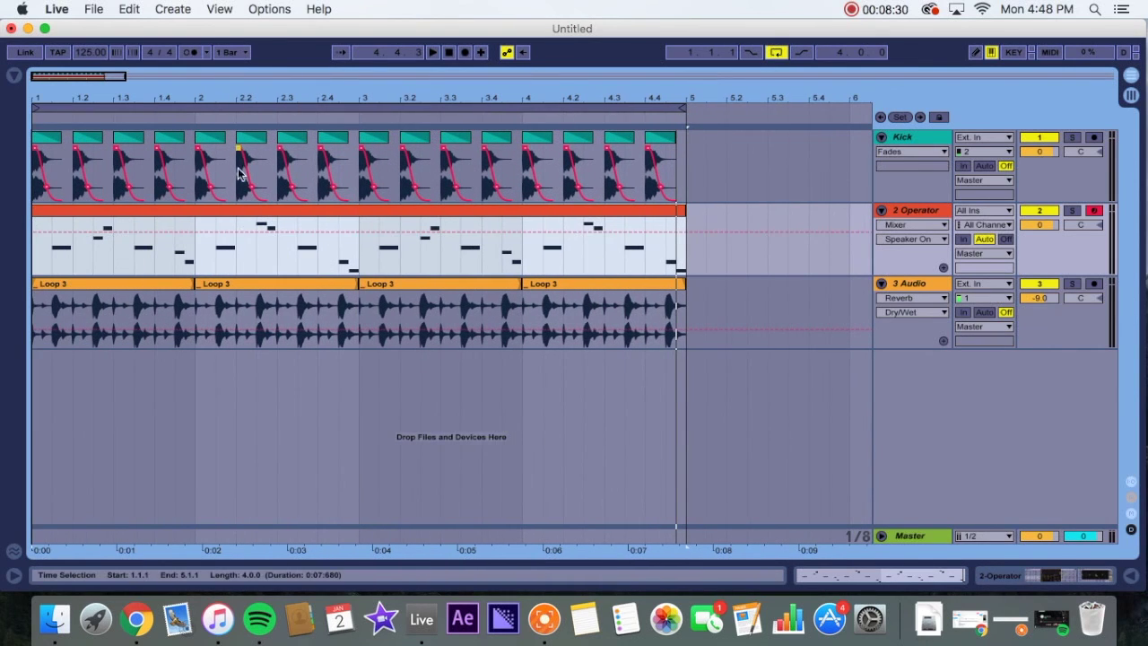
pyautogui.moveTo(249, 93); pyautogui.dragTo(194, 93)
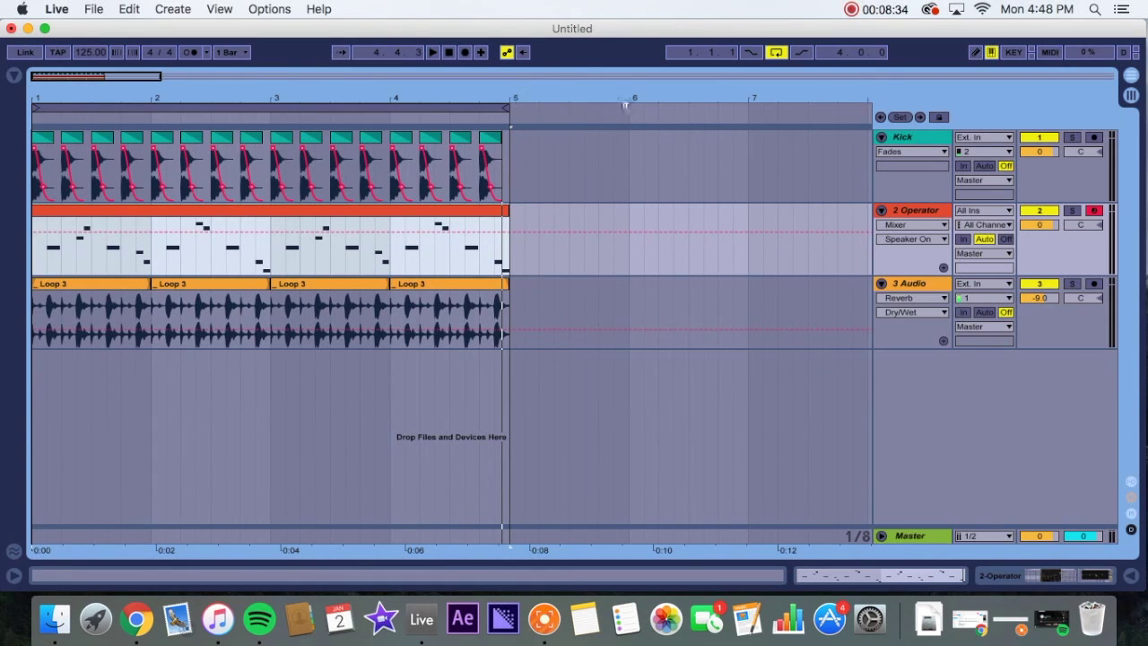
pyautogui.moveTo(459, 80); pyautogui.dragTo(398, 105)
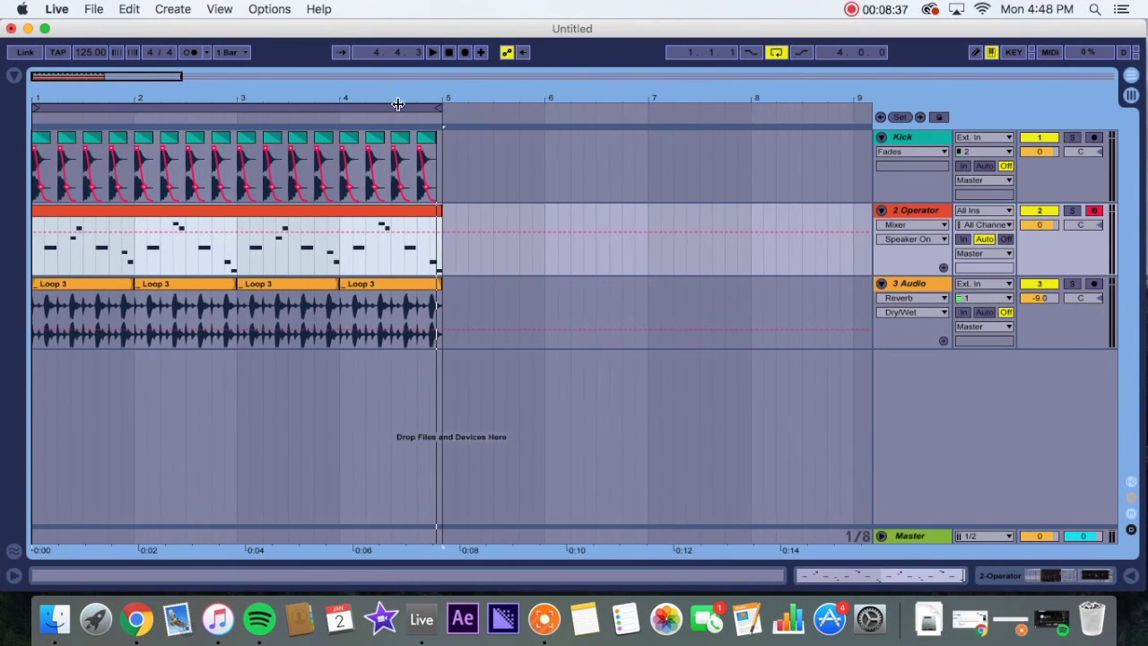
pyautogui.click(340, 255)
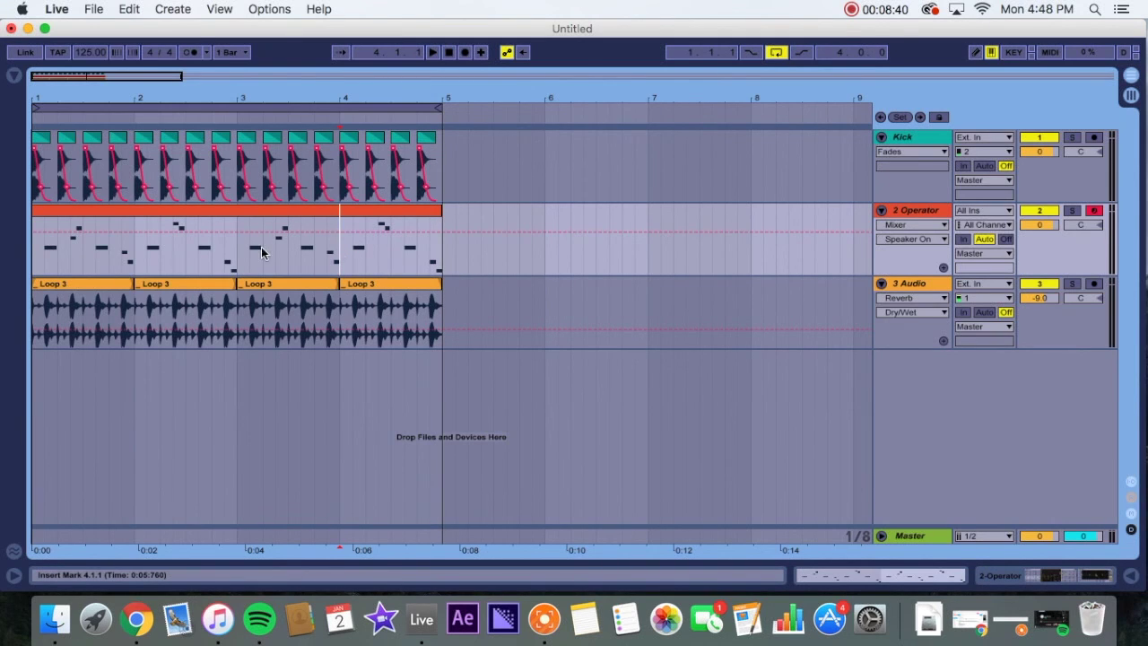
pyautogui.moveTo(265, 90); pyautogui.dragTo(242, 101)
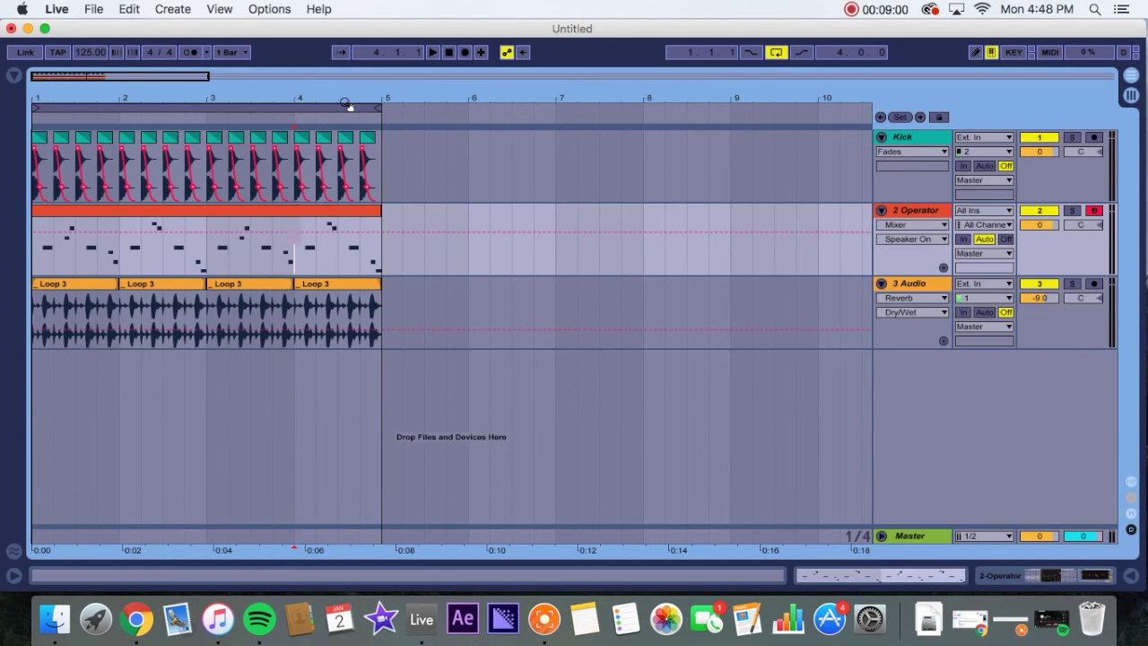
pyautogui.moveTo(435, 93); pyautogui.dragTo(418, 93)
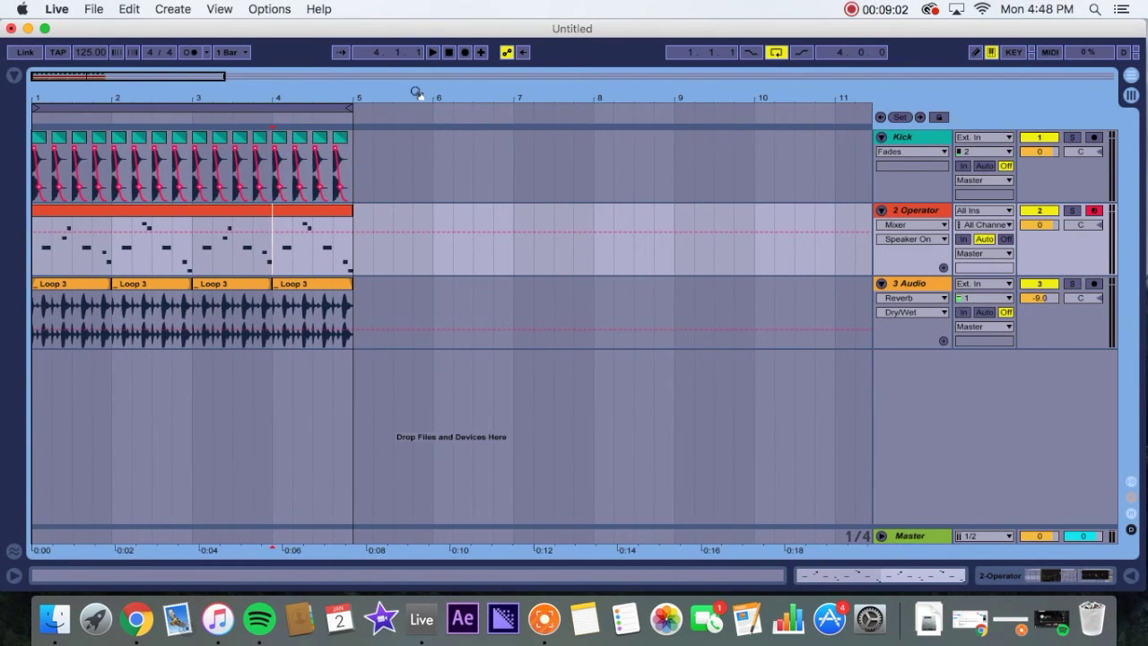